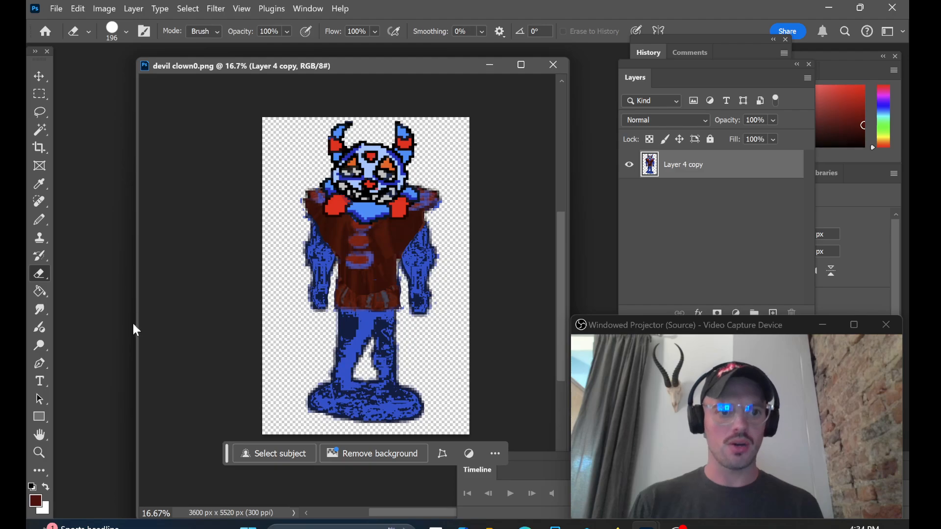
Step: Set the eraser size to 37 px and erase a spot in the gap between the figure's torso and hand
left_click_drag(135, 334, 117, 330)
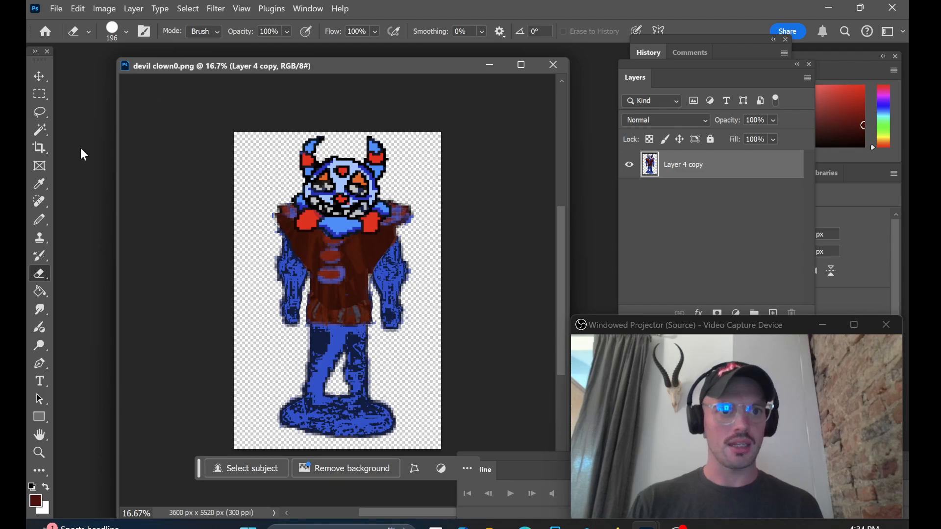
left_click(113, 31)
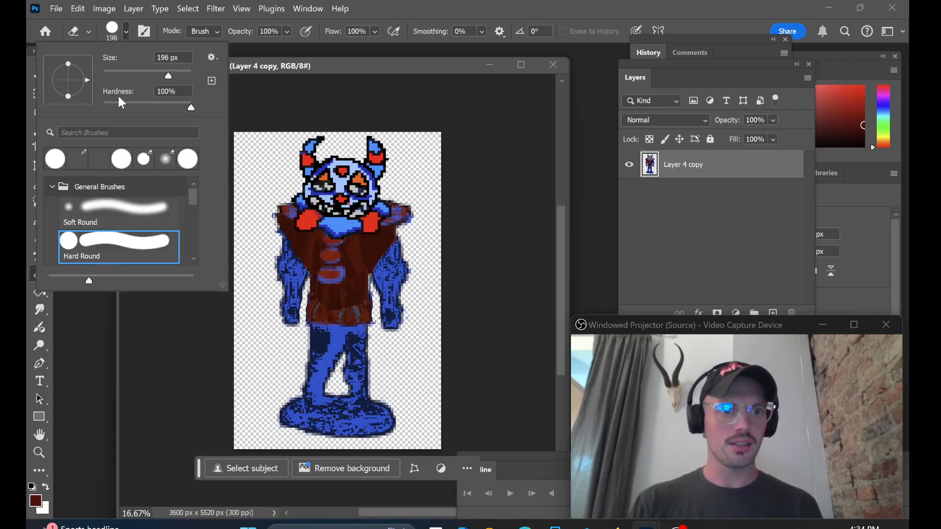
left_click(119, 73)
left_click(375, 323)
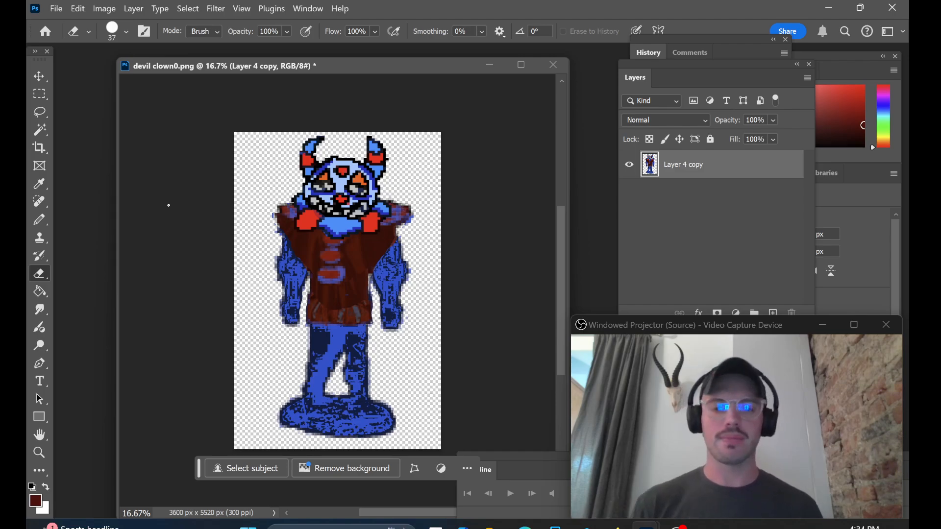
Step: Extend the canvas on both sides and above and below the figure with the Crop tool to 4716 x 6420 px
left_click(39, 147)
left_click_drag(441, 289, 459, 297)
left_click_drag(225, 300, 215, 294)
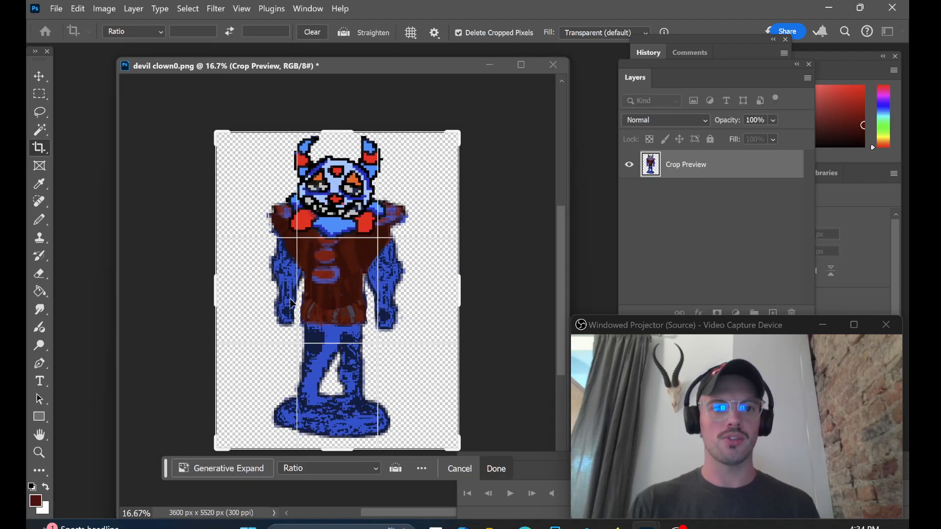
left_click_drag(349, 136, 341, 112)
left_click_drag(459, 291, 464, 291)
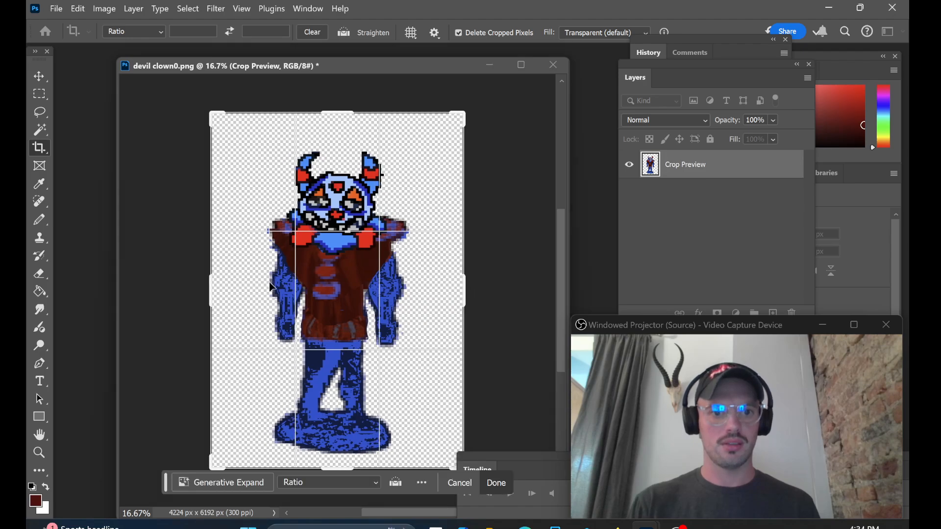
left_click_drag(211, 293, 207, 293)
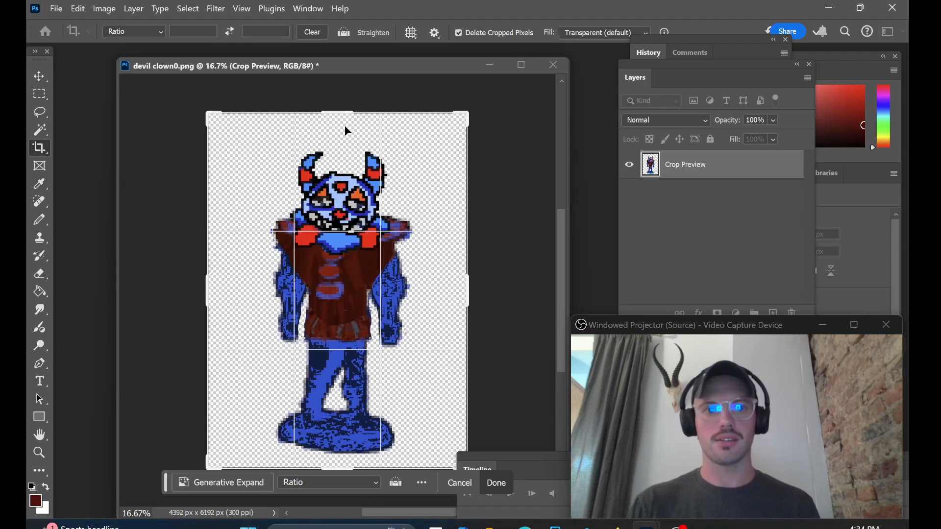
left_click_drag(346, 113, 354, 104)
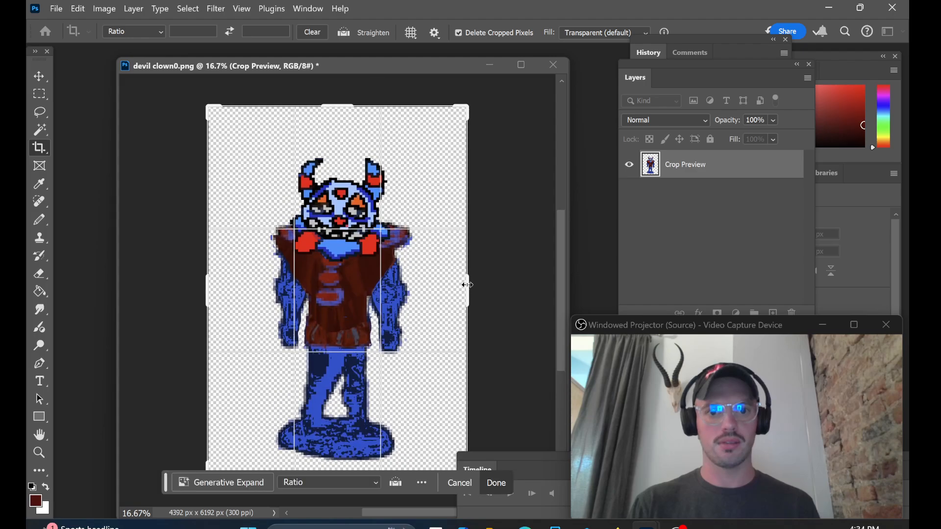
left_click_drag(468, 284, 471, 285)
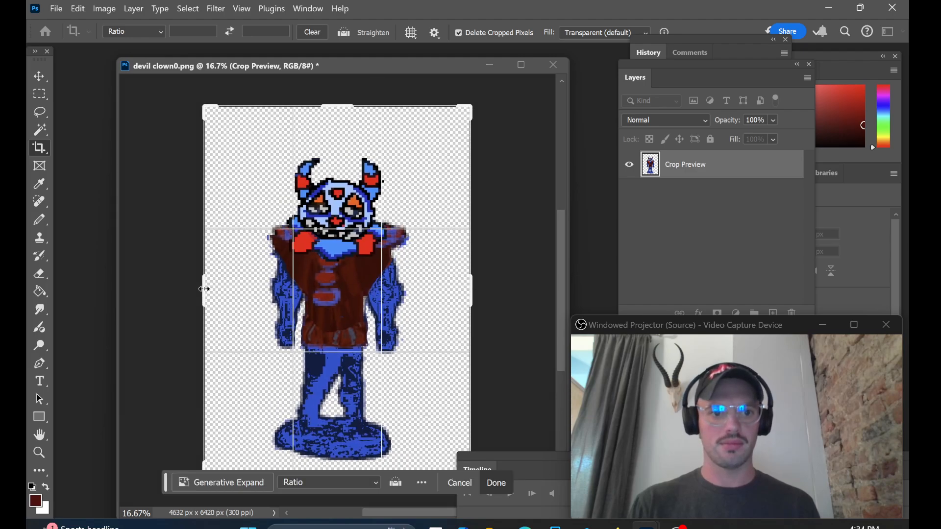
left_click_drag(205, 289, 201, 287)
key("Return")
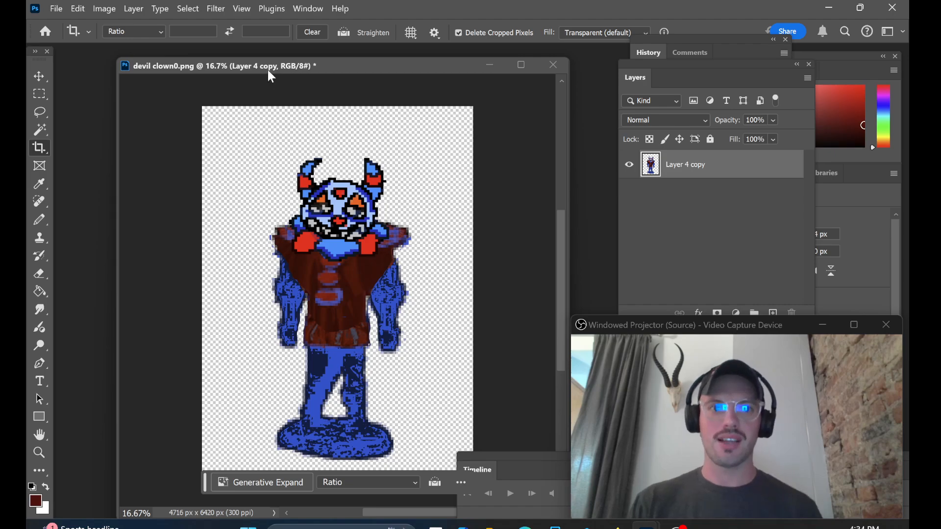
Step: Convert Layer 4 copy to a smart object
left_click(108, 11)
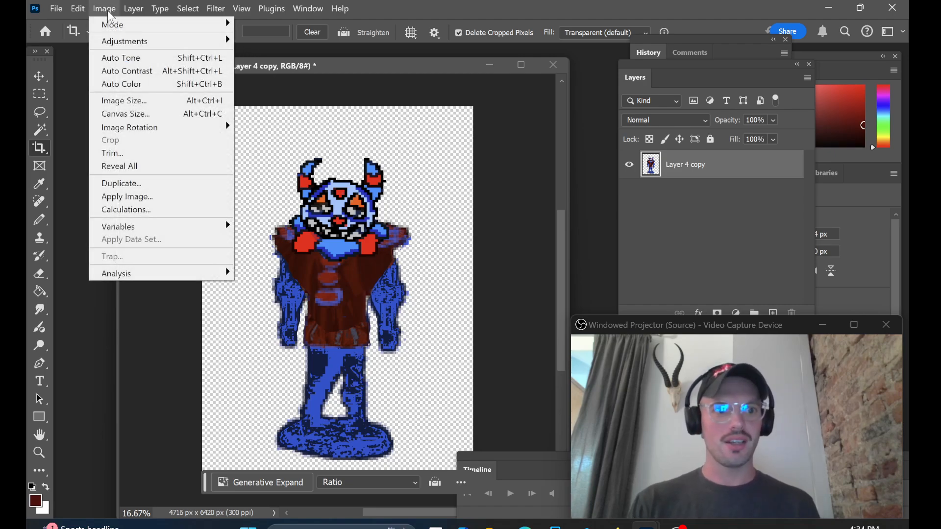
mouse_move(133, 8)
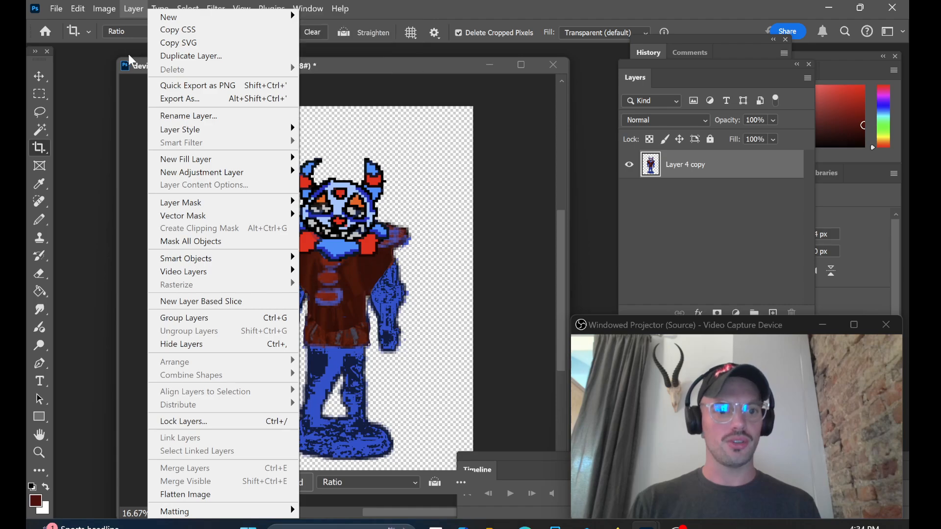
left_click(366, 55)
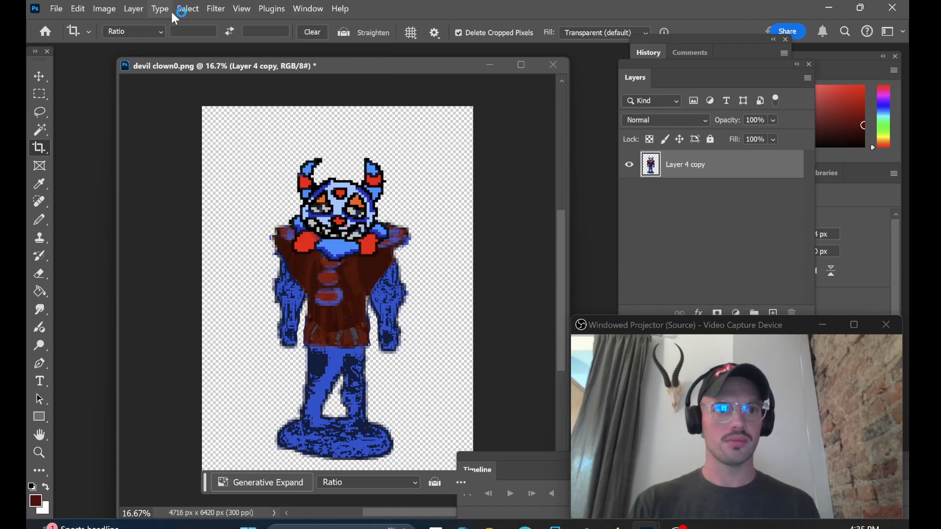
left_click(133, 10)
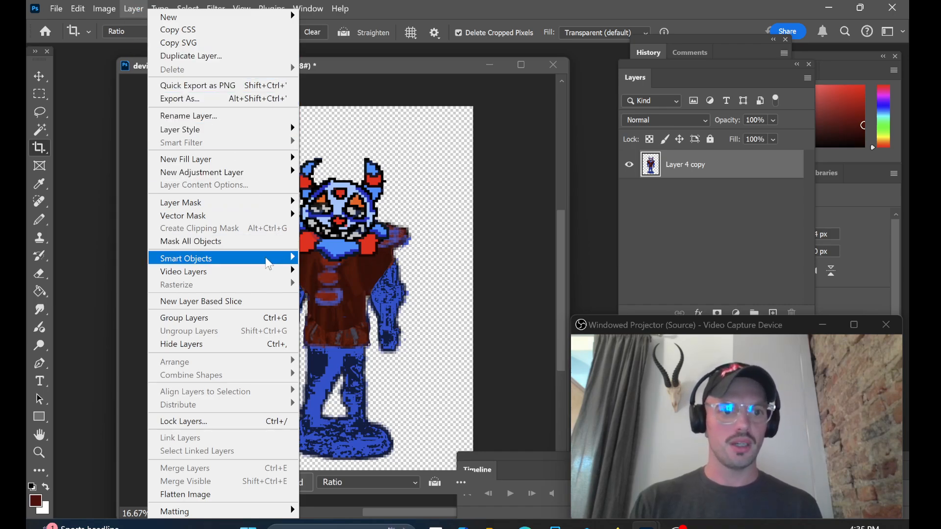
mouse_move(268, 265)
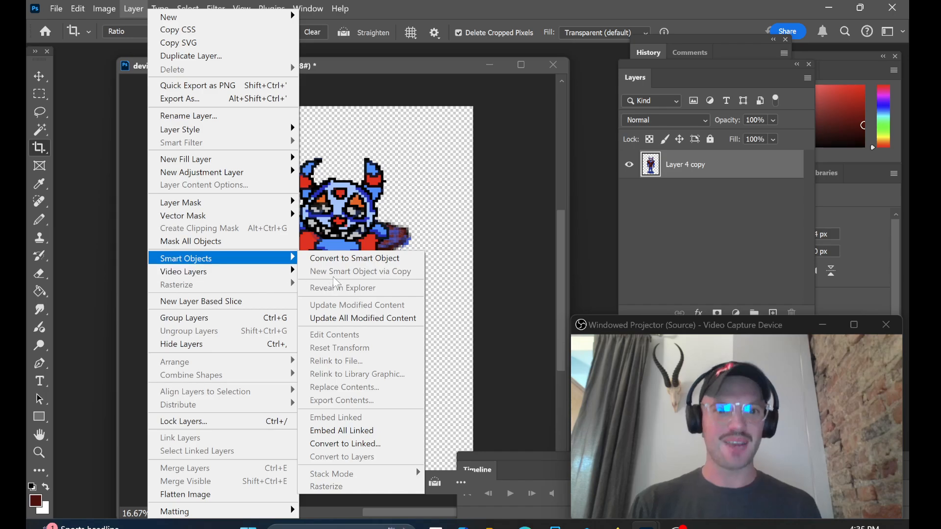
left_click(355, 259)
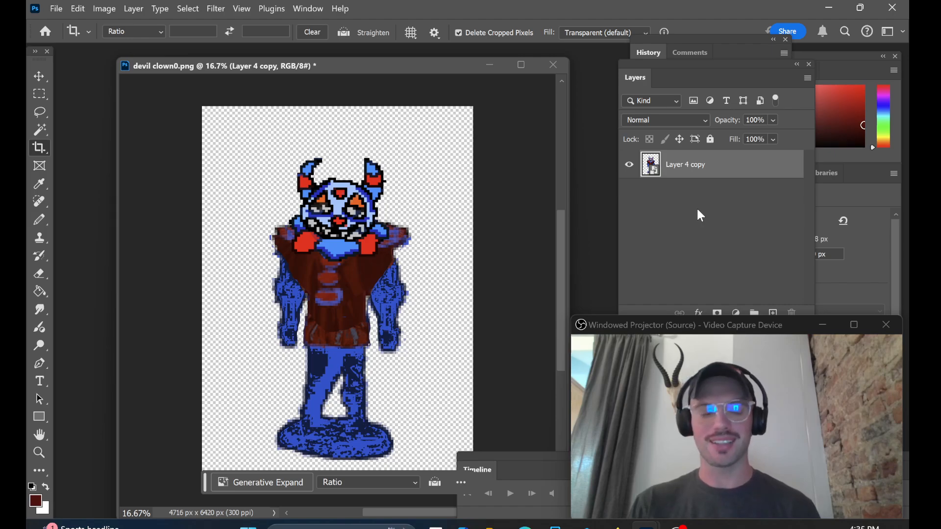
Step: Leave the crop preview and switch to the Move tool
left_click(399, 74)
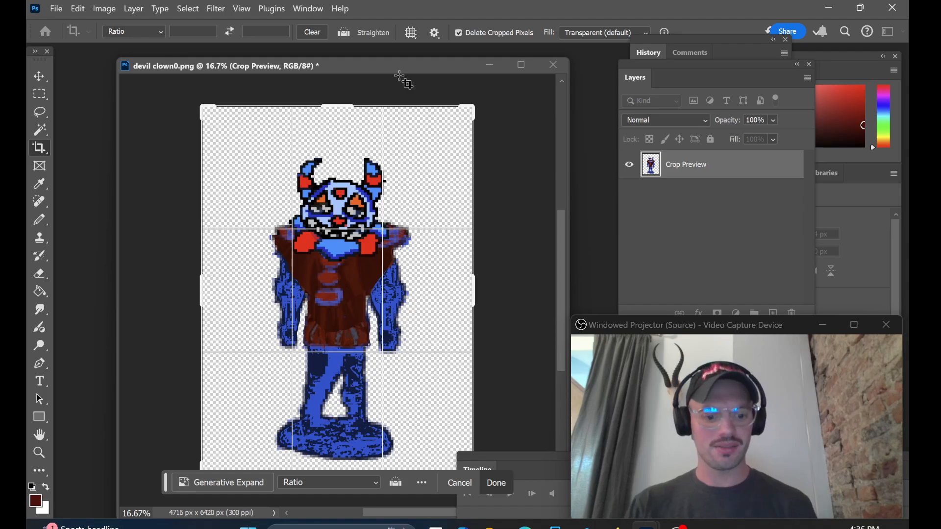
left_click(133, 10)
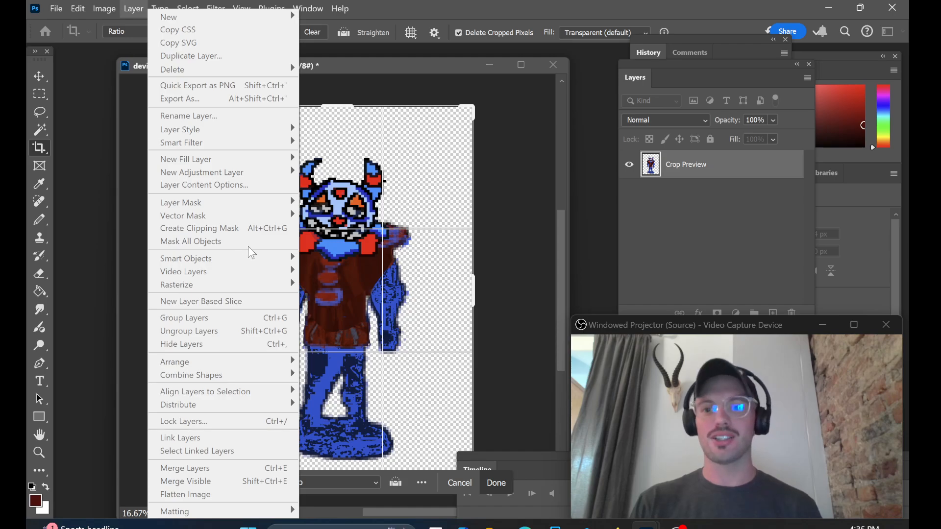
left_click(316, 65)
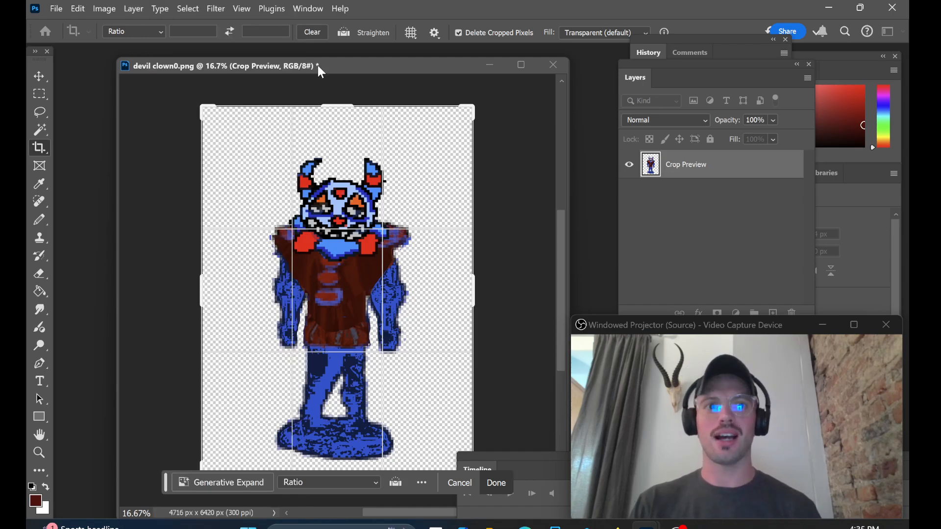
left_click(38, 79)
left_click(285, 111)
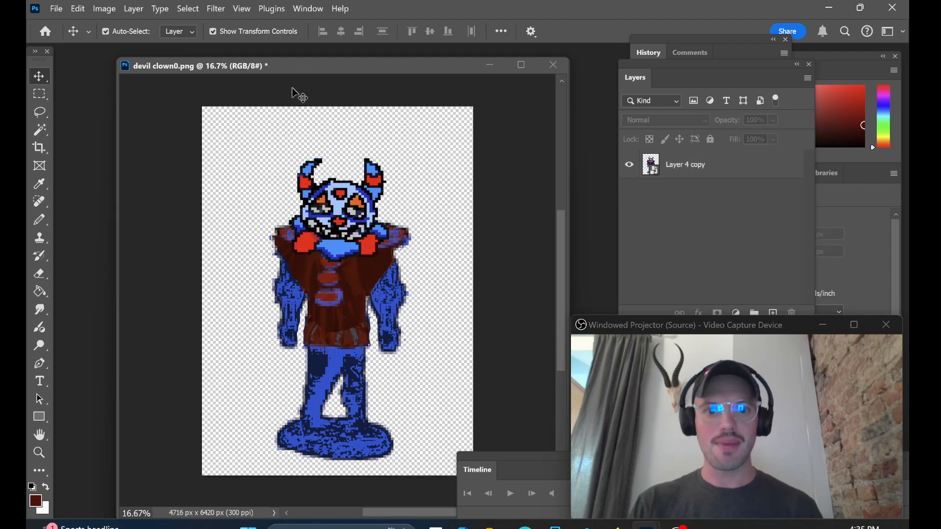
left_click_drag(303, 69, 308, 69)
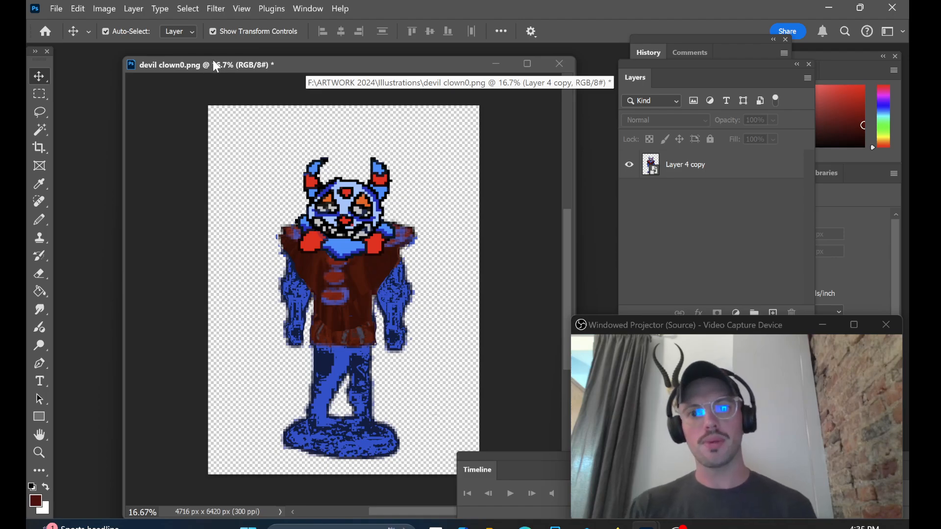
left_click_drag(213, 61, 214, 62)
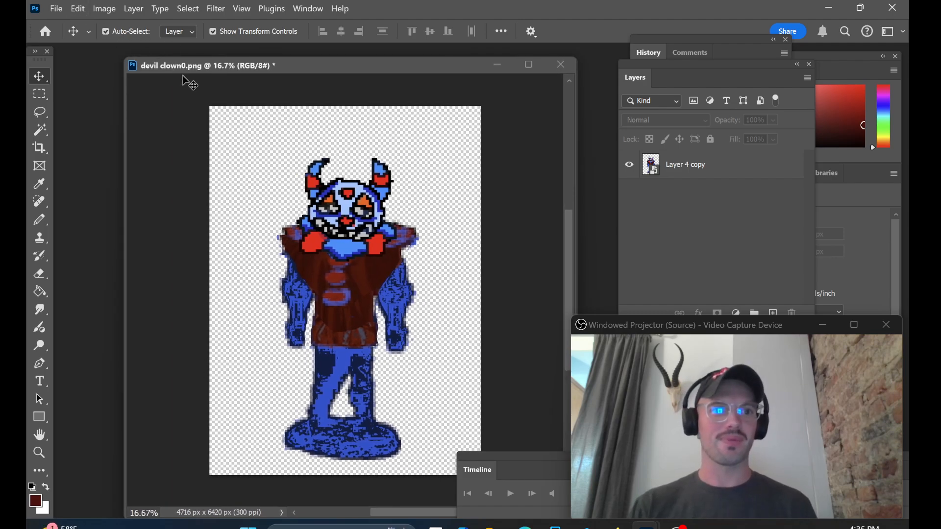
Step: Start Puppet Warp on Layer 4 copy and pin both ends of the base, both hands, both sides of the face and the neck
left_click(78, 10)
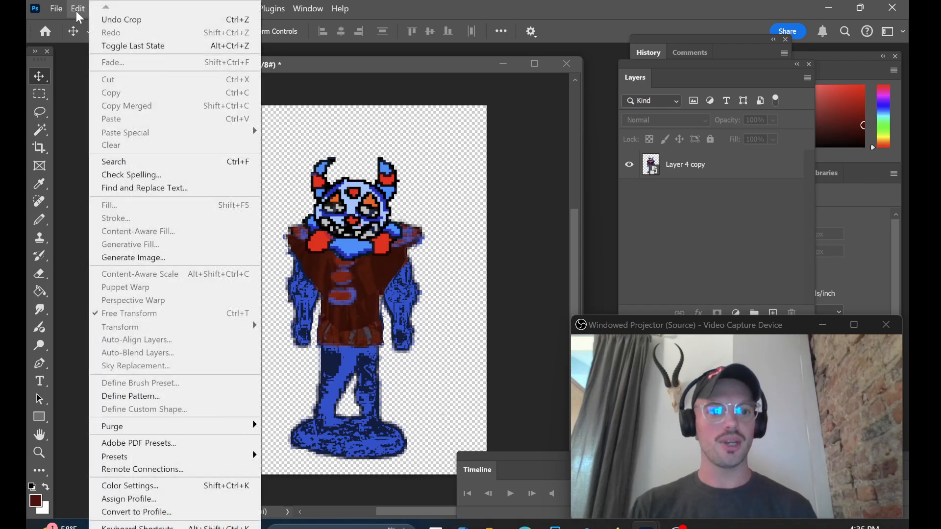
left_click(684, 174)
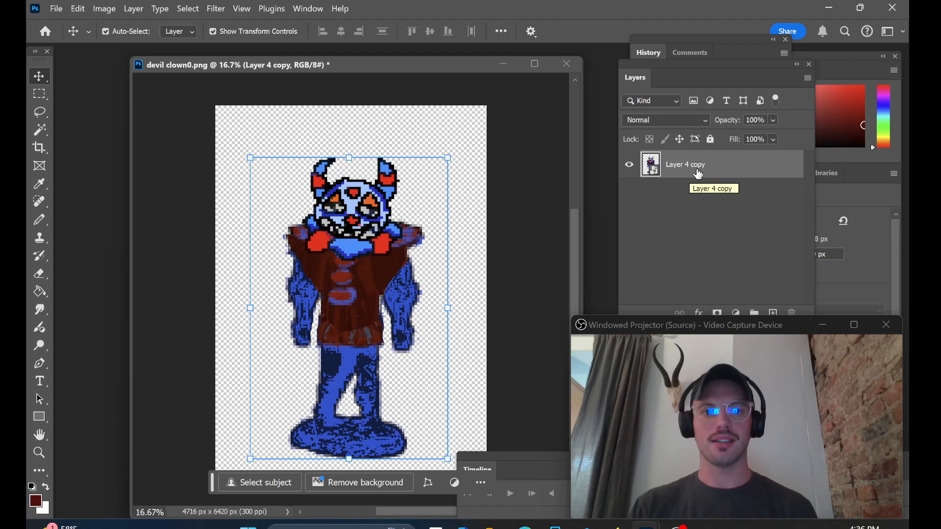
left_click(78, 9)
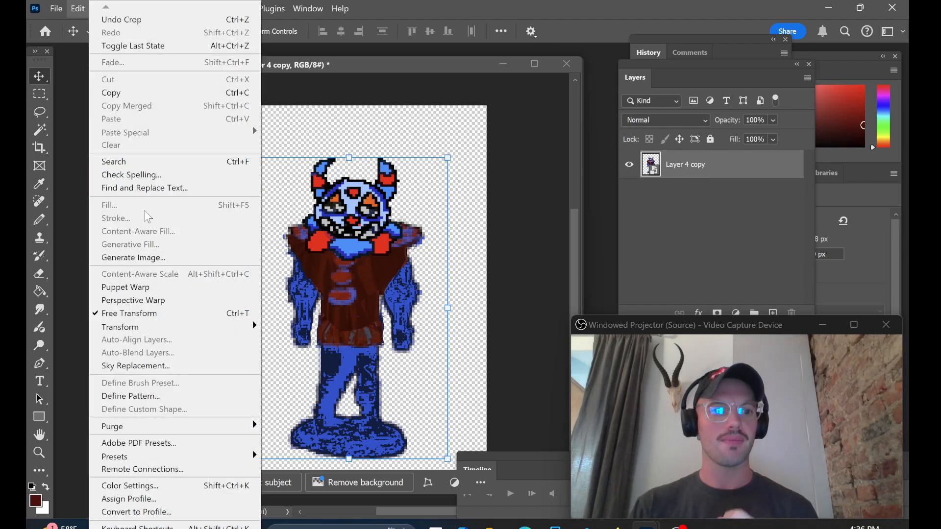
left_click(147, 287)
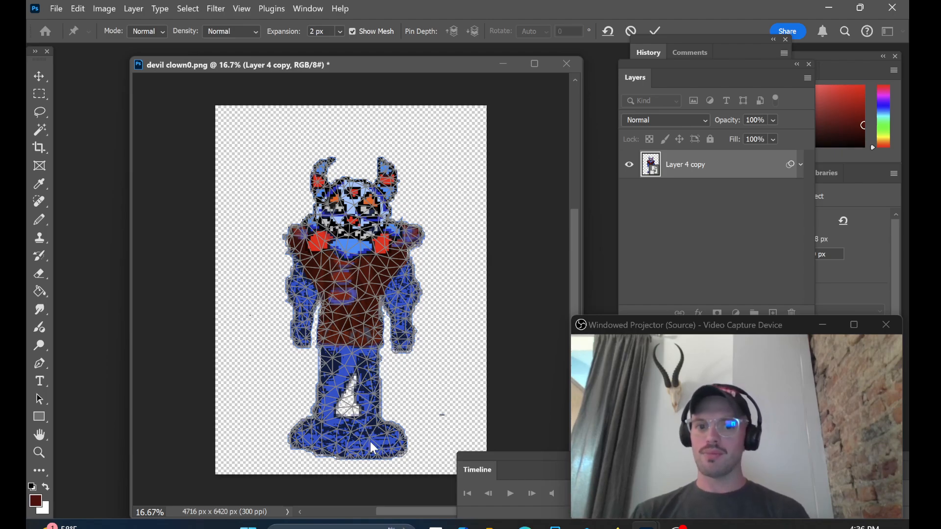
left_click(395, 440)
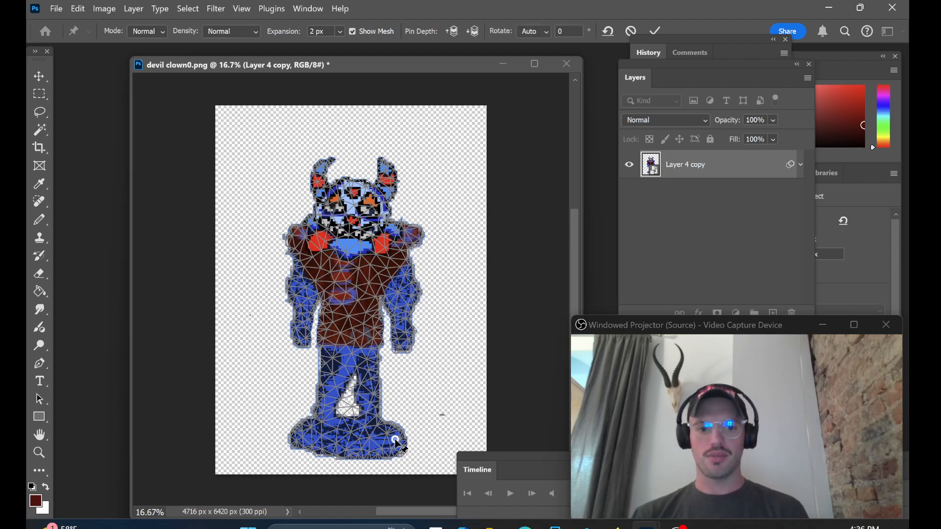
left_click(307, 438)
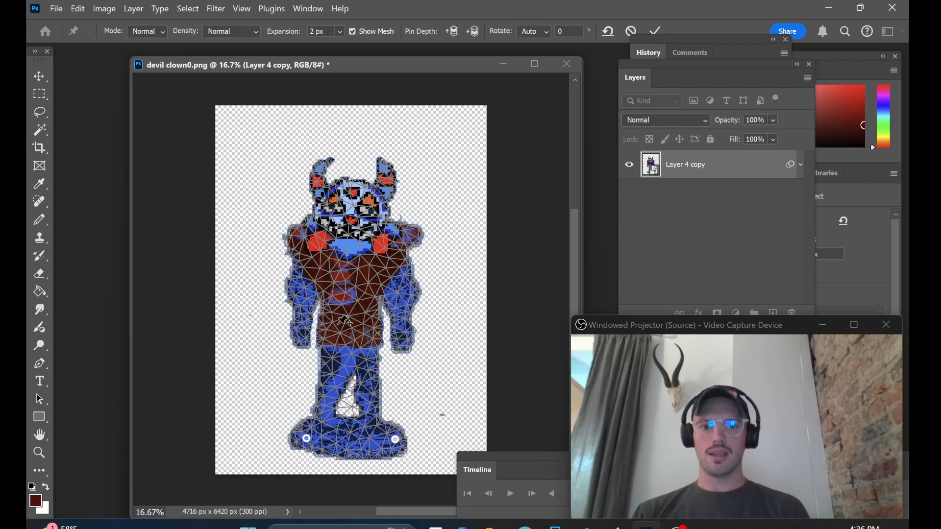
left_click(403, 337)
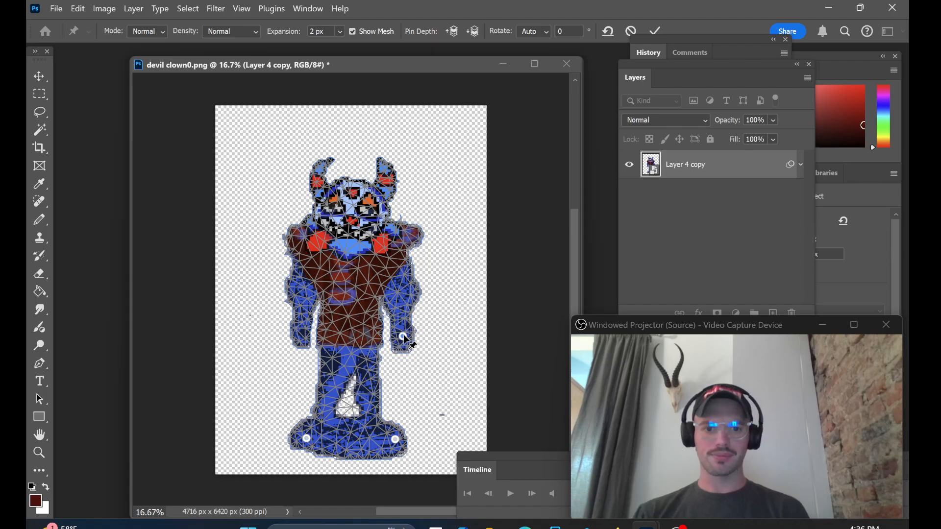
left_click(303, 328)
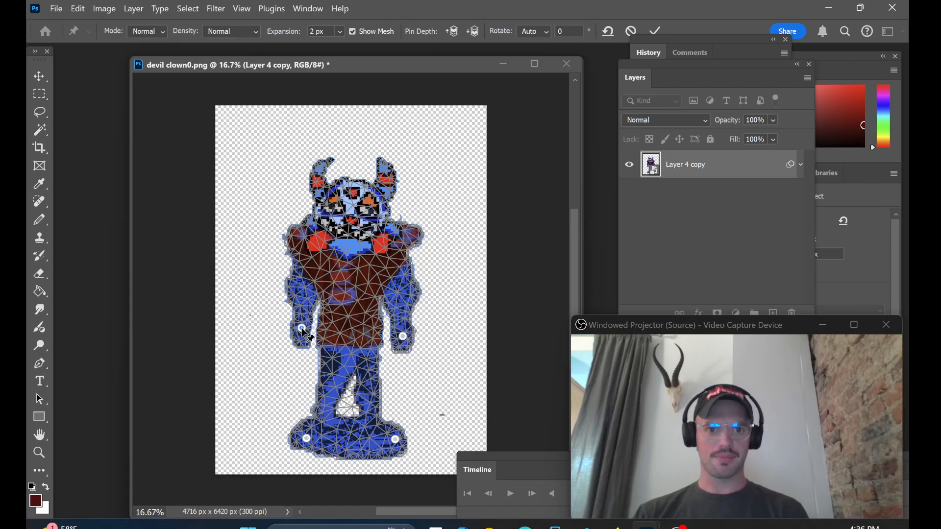
left_click(380, 212)
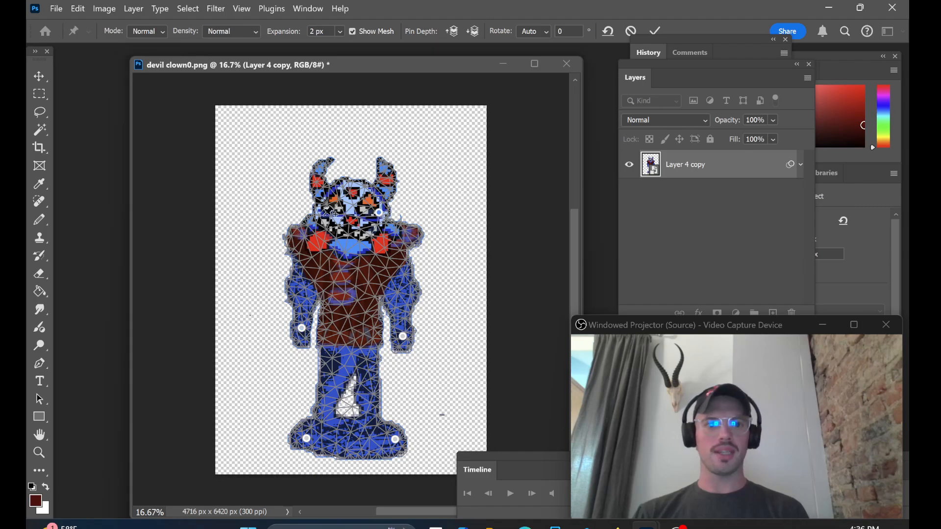
left_click(322, 211)
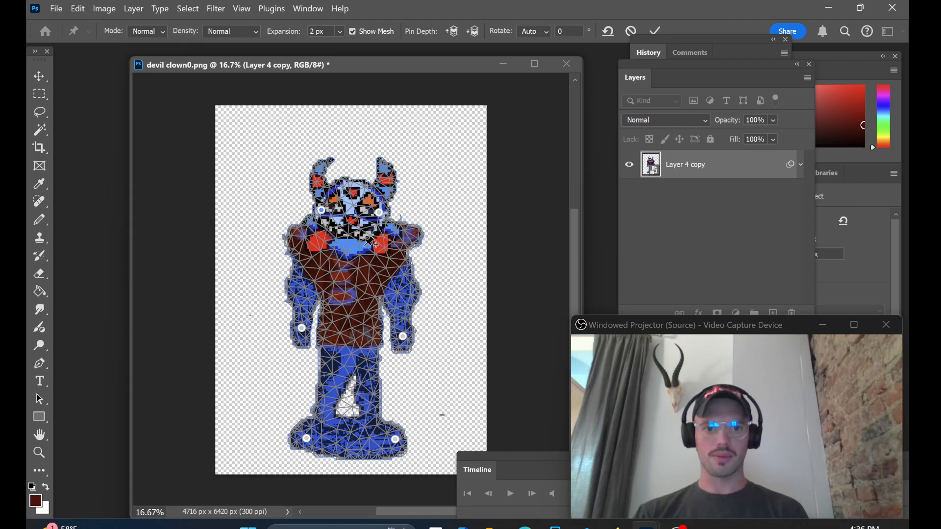
left_click(351, 255)
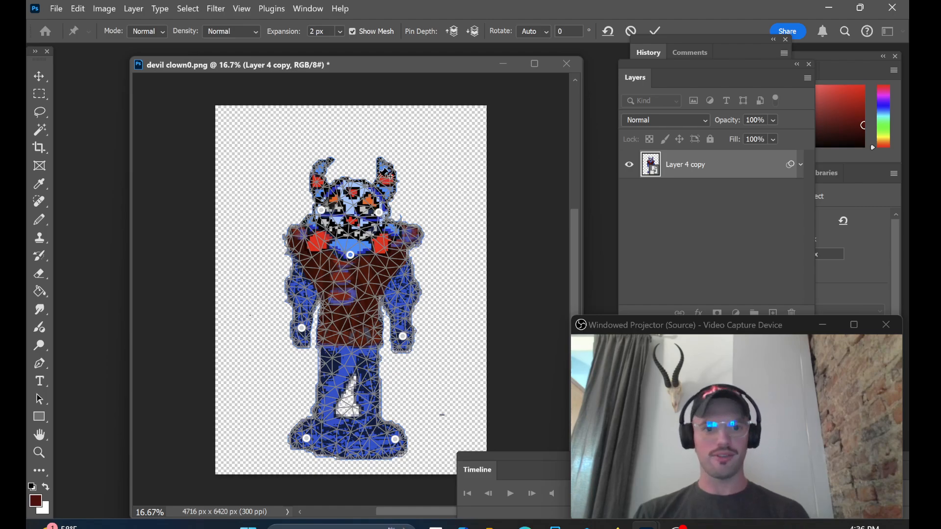
Step: Apply the Puppet Warp to the figure and return to the Move tool
left_click(39, 82)
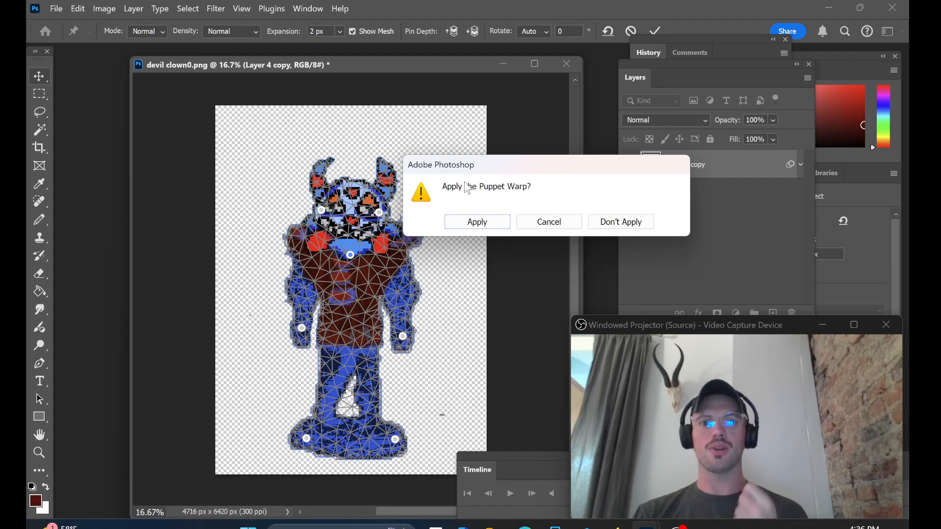
left_click(481, 222)
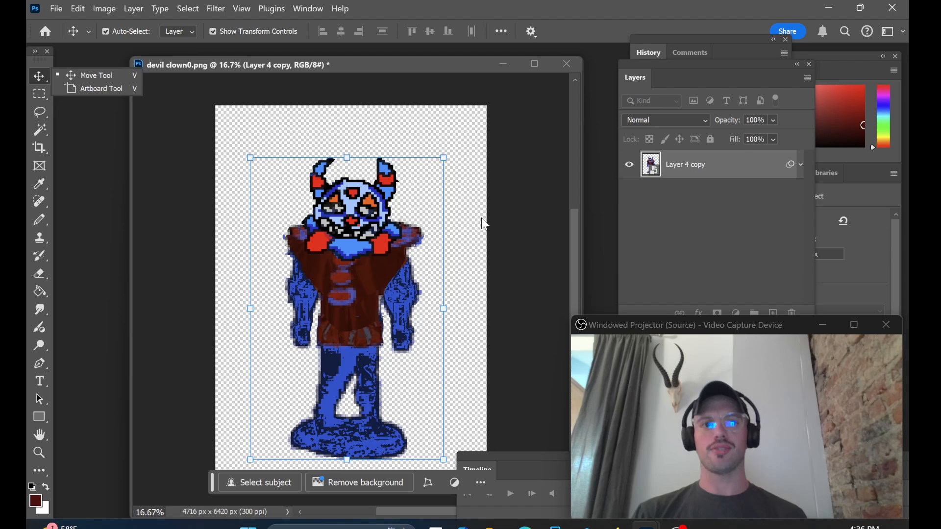
left_click_drag(187, 63, 200, 60)
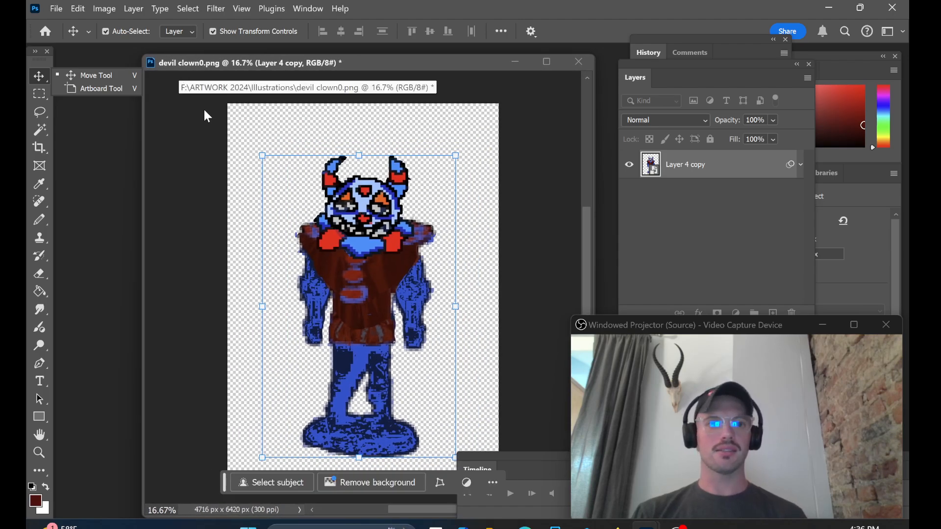
Step: Save the illustration under the new name devil clown keyframe0 in PNG format
left_click(56, 8)
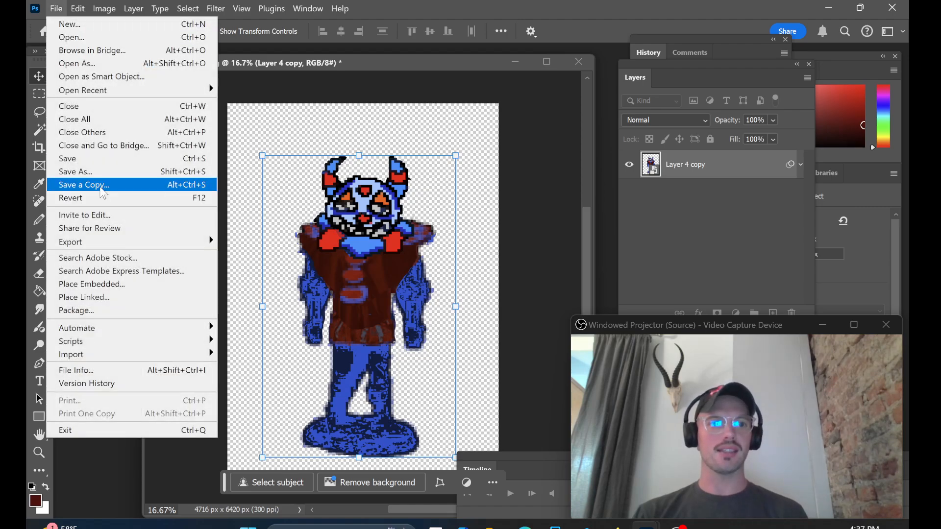
left_click(93, 172)
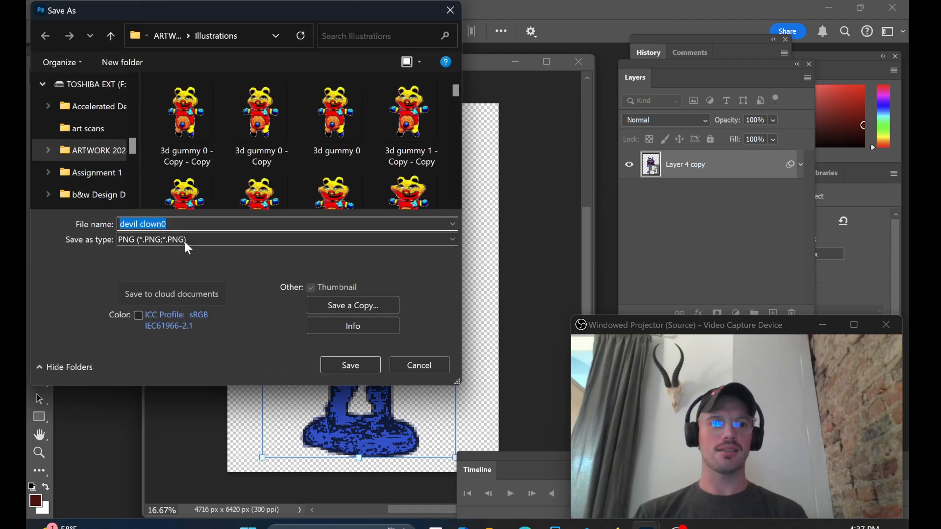
left_click(182, 225)
key("BackSpace")
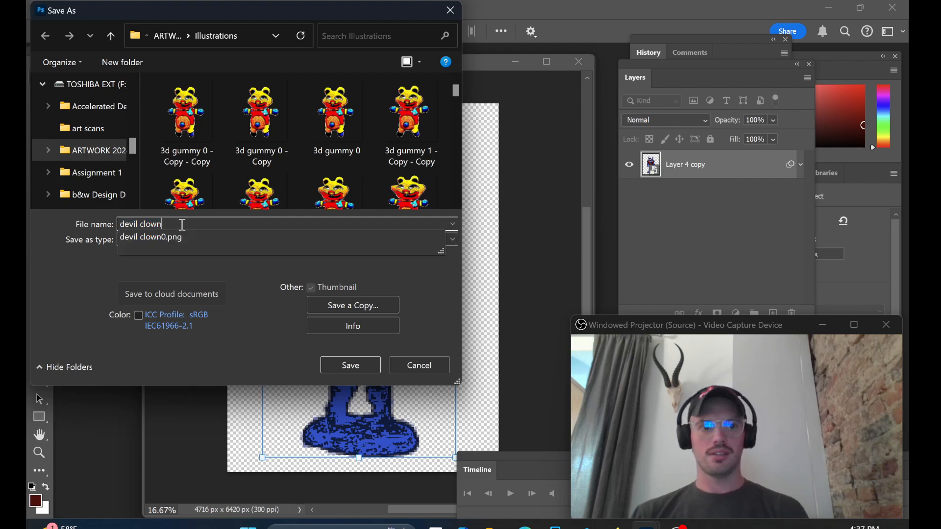
type("keyframe0")
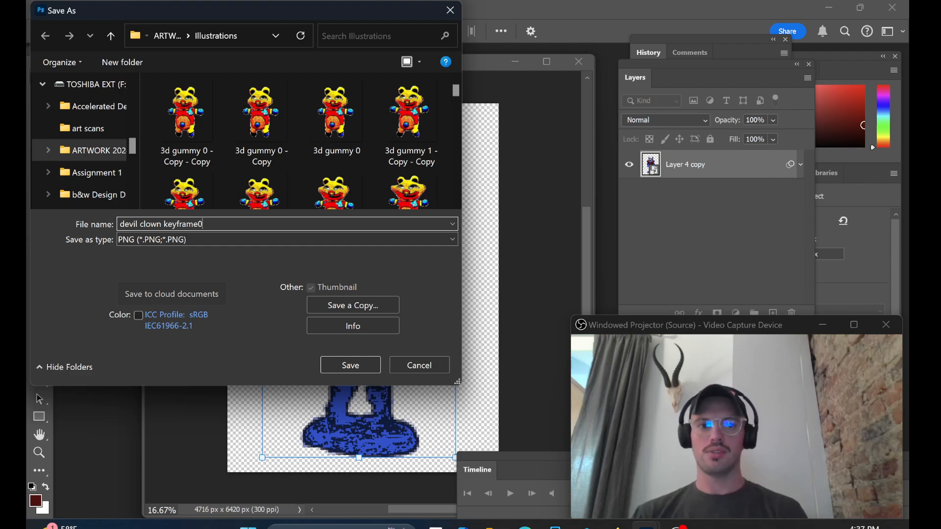
left_click(350, 365)
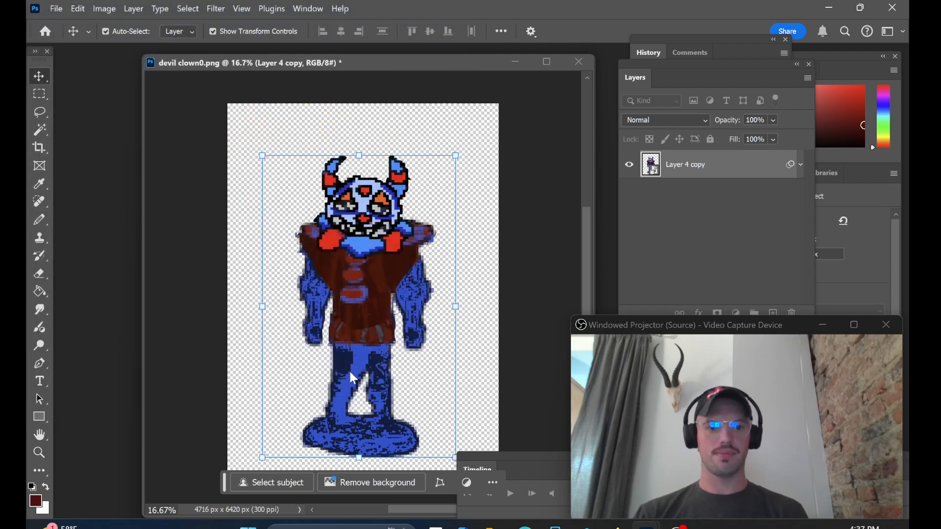
left_click(542, 149)
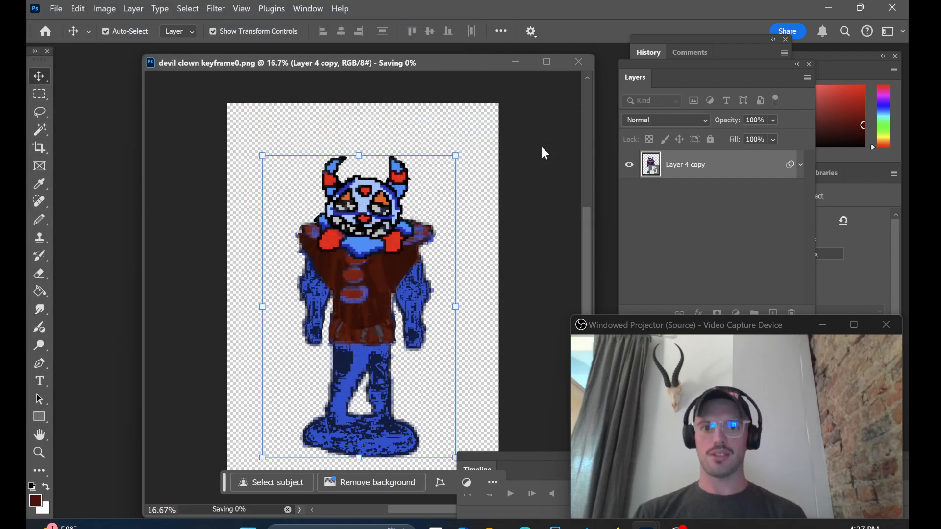
Step: Reopen Puppet Warp on Layer 4 copy and pull both hand pins outward from the body
left_click(80, 10)
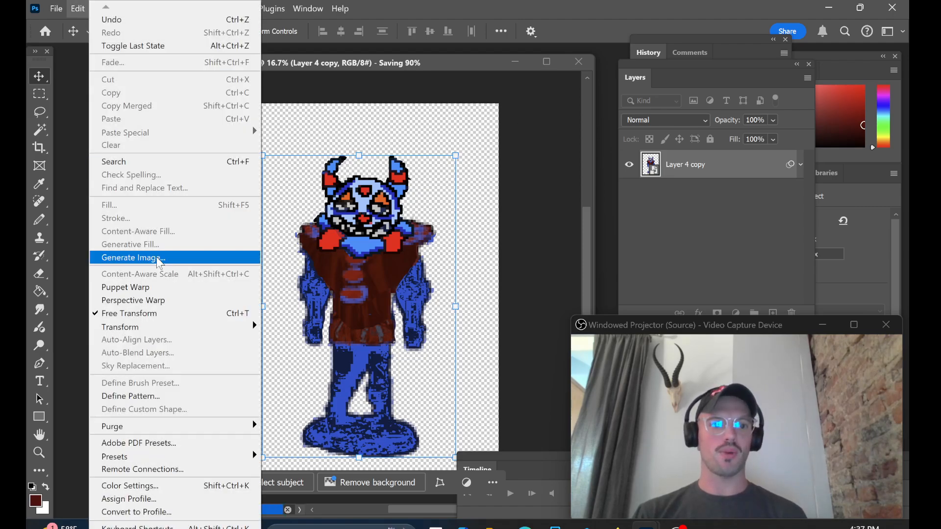
left_click(132, 287)
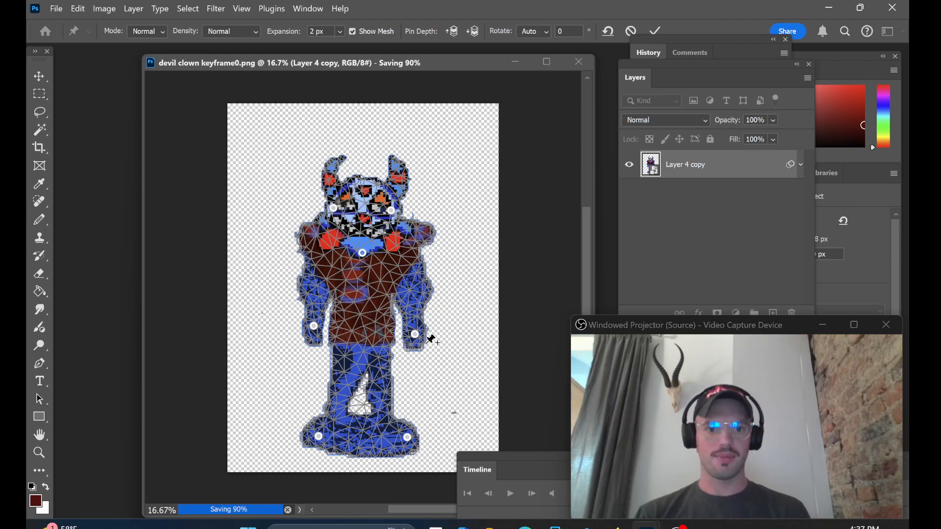
left_click_drag(415, 334, 435, 331)
left_click_drag(315, 326, 297, 331)
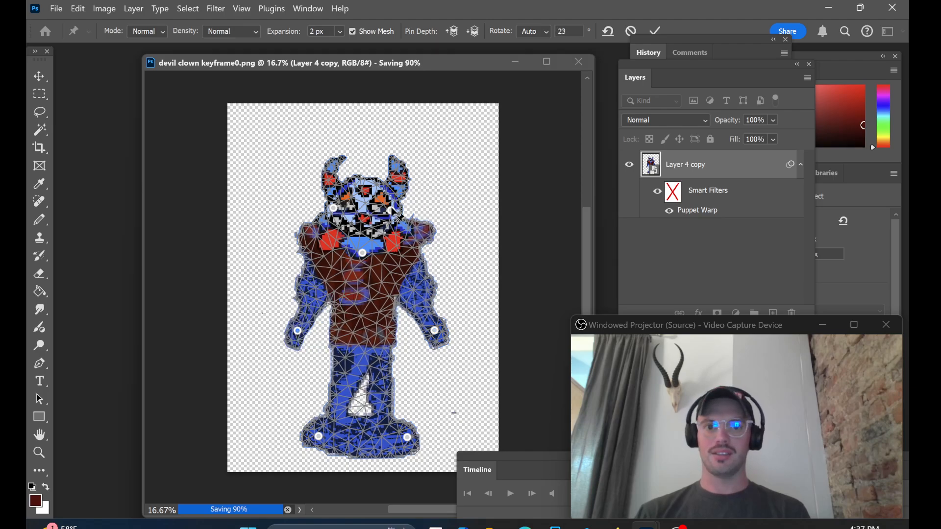
Step: Stretch the face up and outward with its two side pins, nudge the neck and left base pins slightly, and apply the warp
left_click_drag(391, 210, 398, 203)
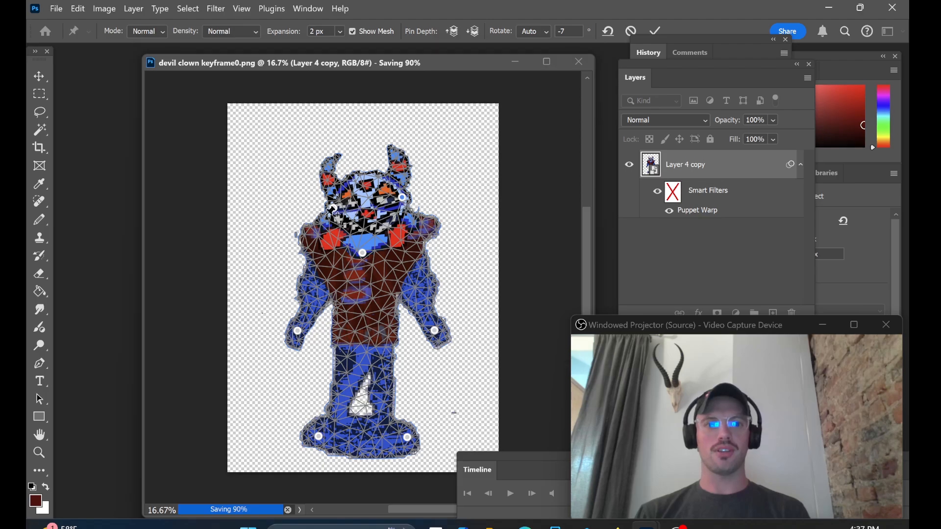
left_click_drag(336, 213, 327, 204)
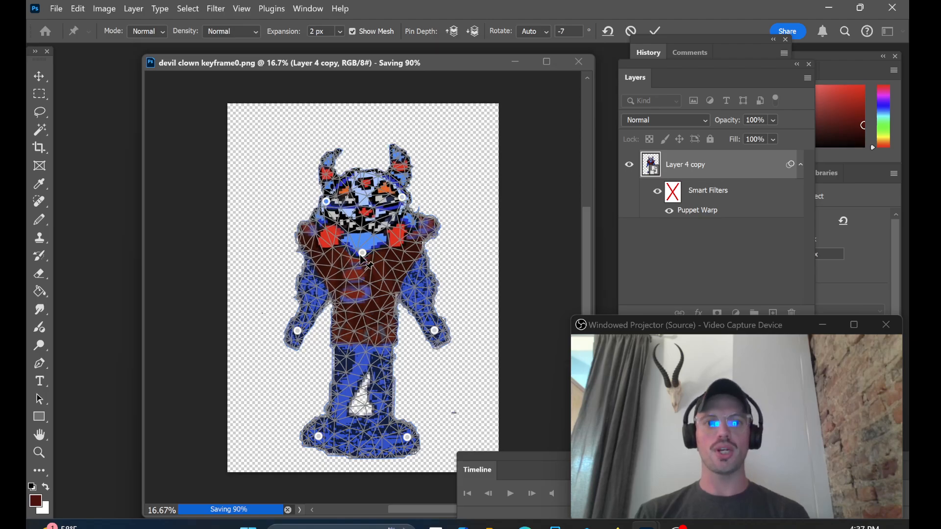
left_click_drag(363, 254, 362, 258)
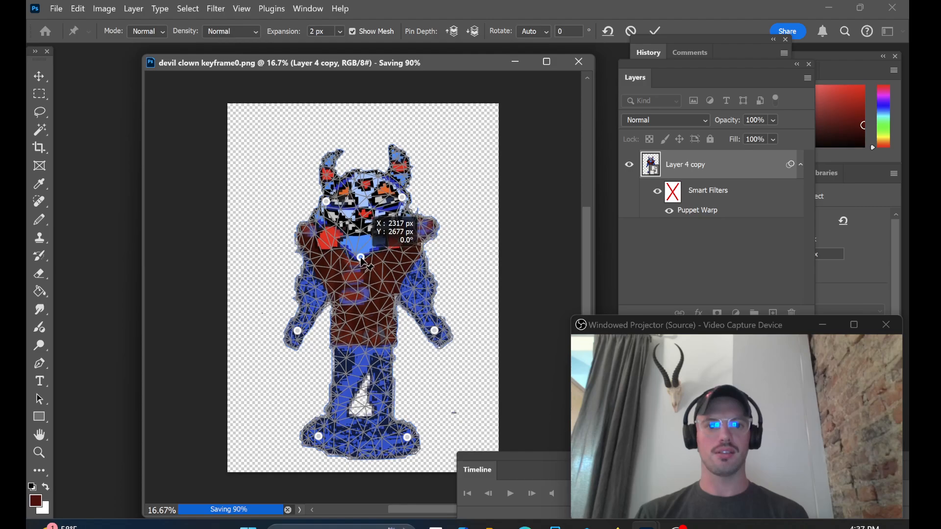
left_click_drag(317, 439, 316, 439)
key("Return")
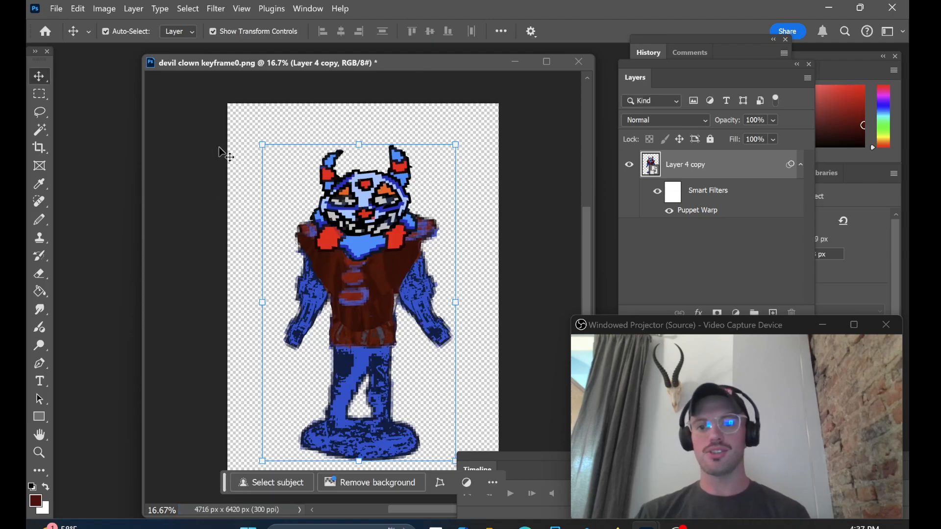
Step: Save the new pose as a separate PNG named devil clown keyframe1
left_click(54, 9)
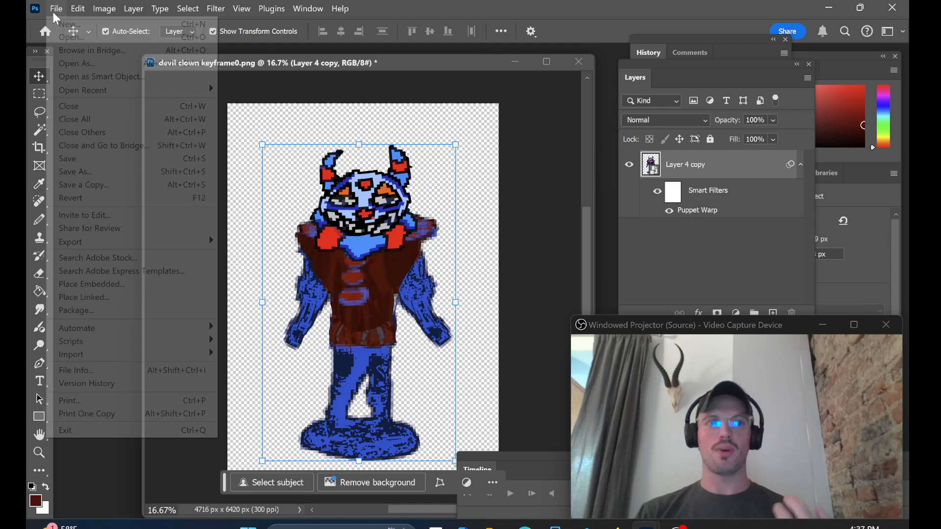
left_click(97, 171)
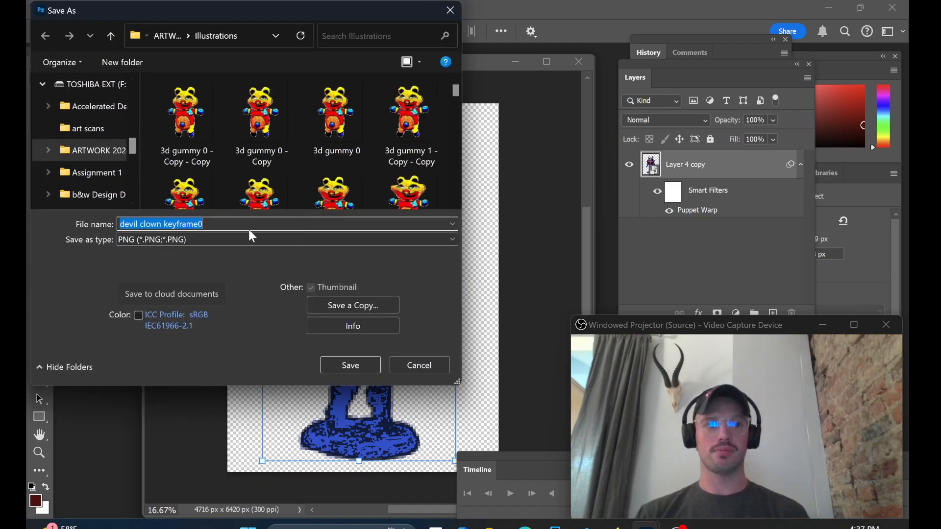
left_click(210, 225)
key("BackSpace")
type("1")
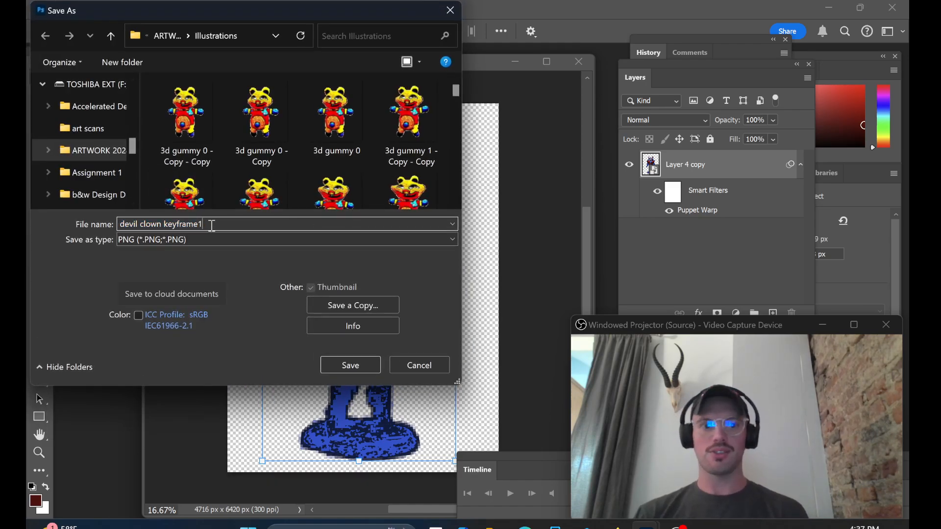
left_click(350, 365)
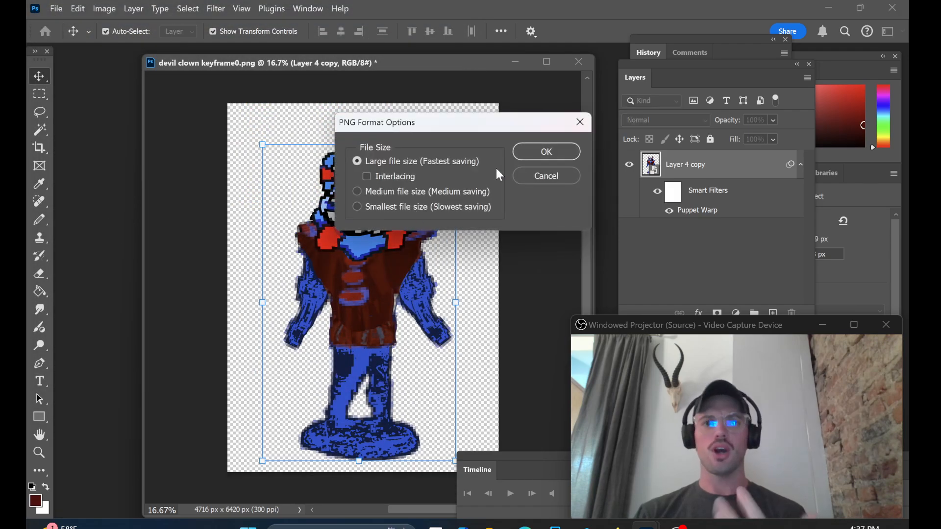
left_click(529, 151)
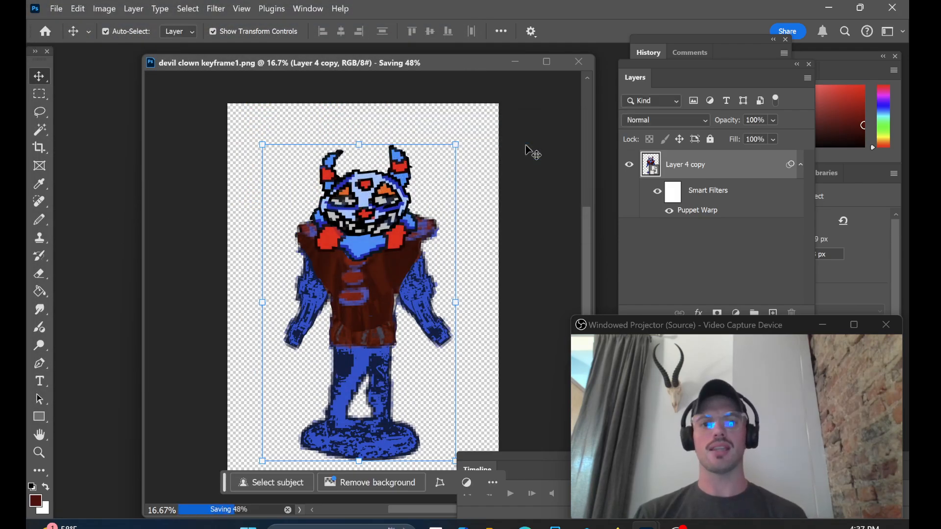
Step: Reopen Puppet Warp on the figure and widen the face further by pulling both side pins up and outward
left_click_drag(260, 59, 270, 63)
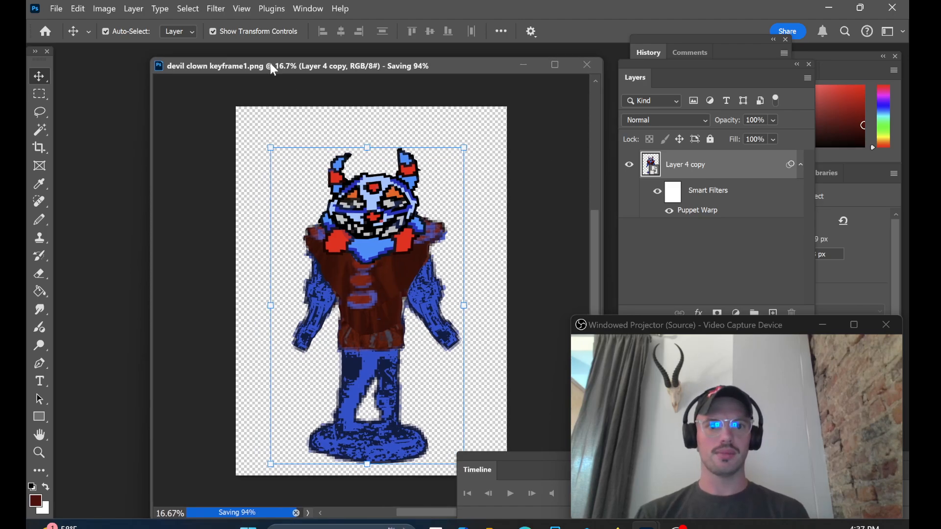
left_click(82, 13)
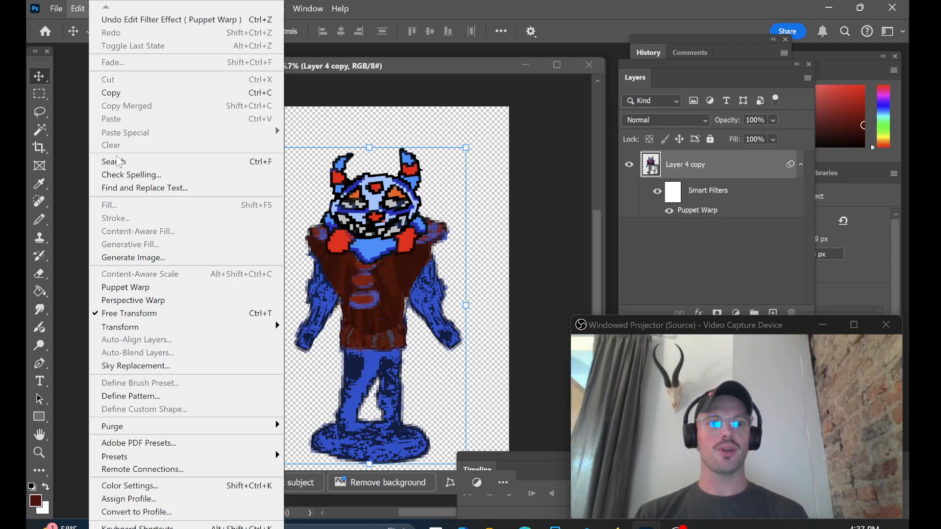
left_click(144, 290)
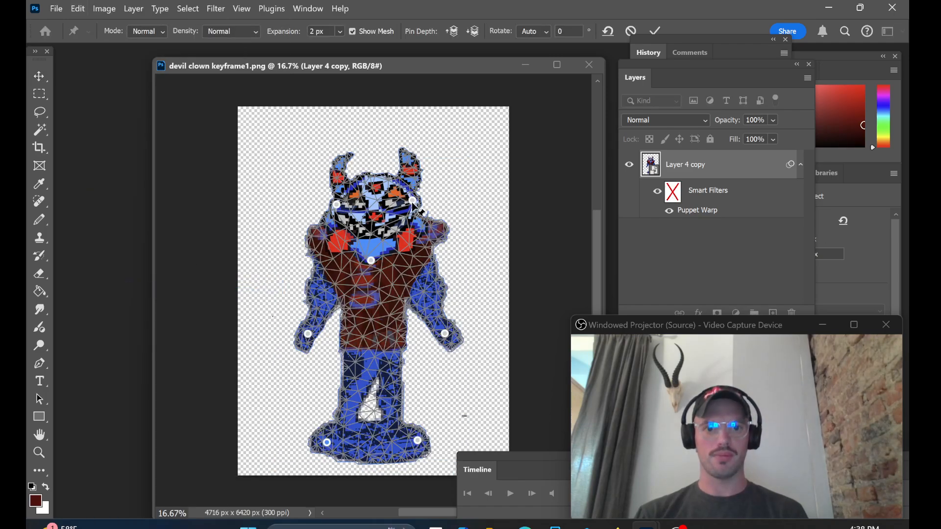
left_click_drag(414, 202, 425, 196)
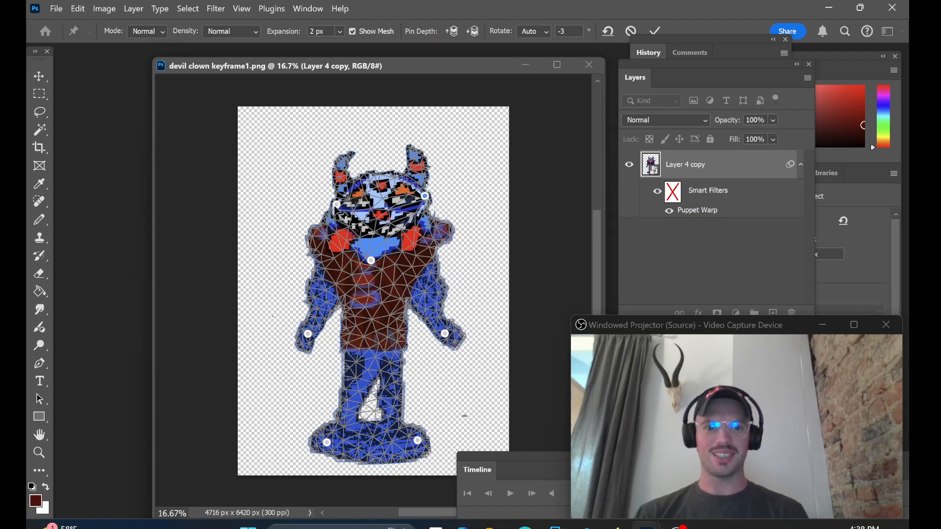
left_click_drag(337, 205, 325, 196)
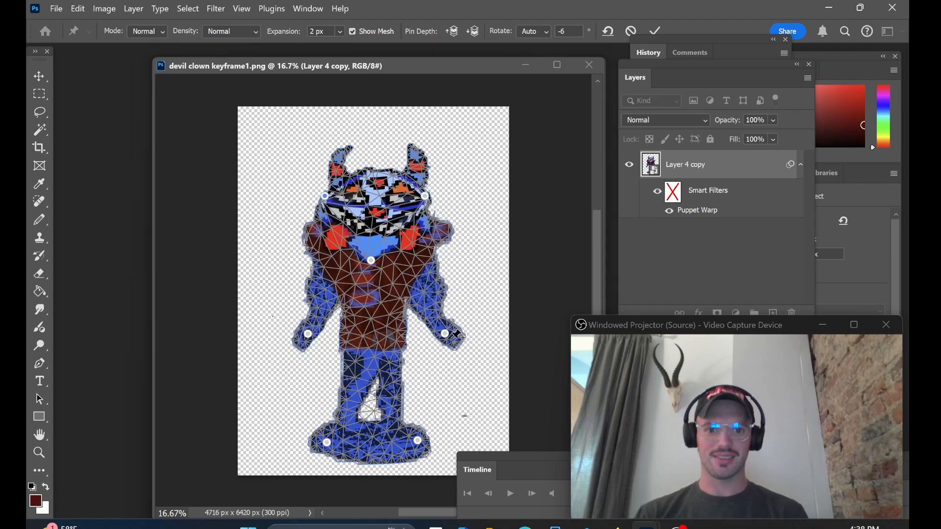
Step: Move both hand pins down and inward, spread the two base pins outward, and apply the Puppet Warp
left_click_drag(445, 335, 437, 351)
mouse_move(308, 334)
left_mouse_down()
mouse_move(314, 348)
mouse_move(312, 337)
left_mouse_up()
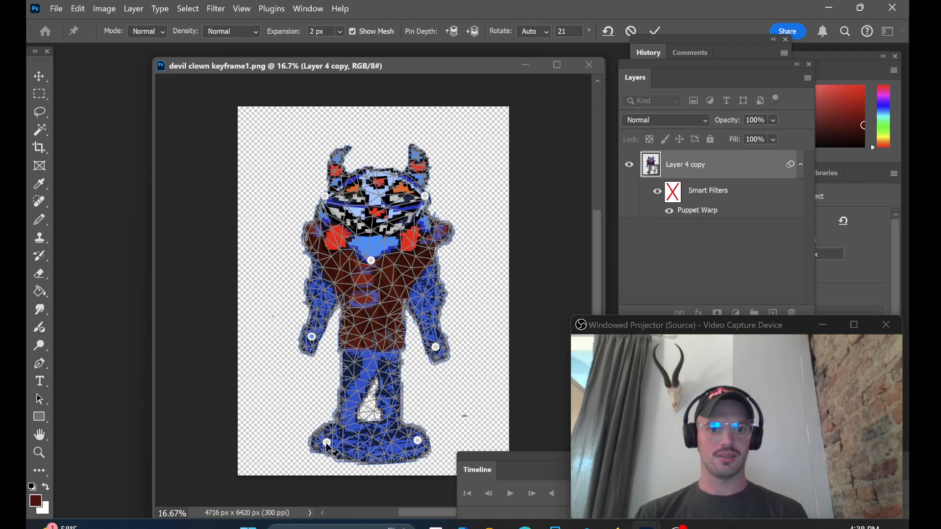
left_click_drag(327, 443, 318, 444)
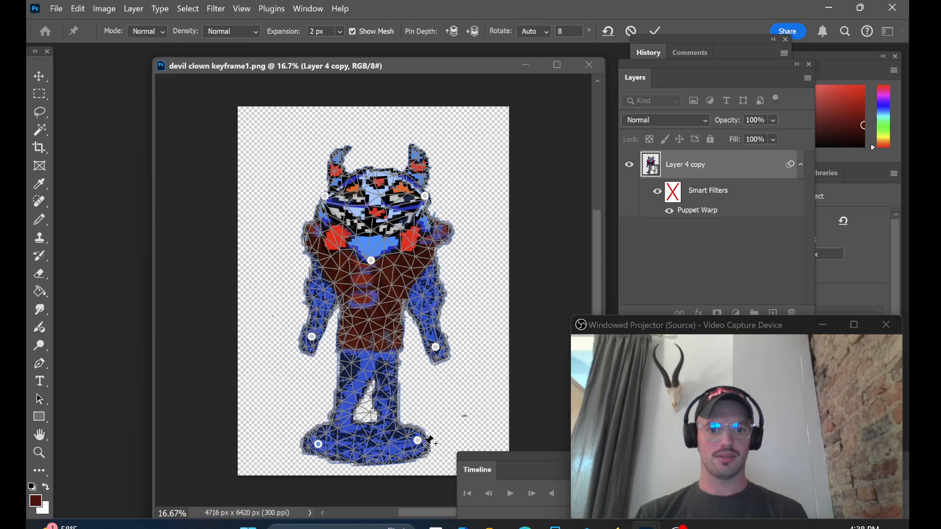
left_click_drag(418, 441, 428, 441)
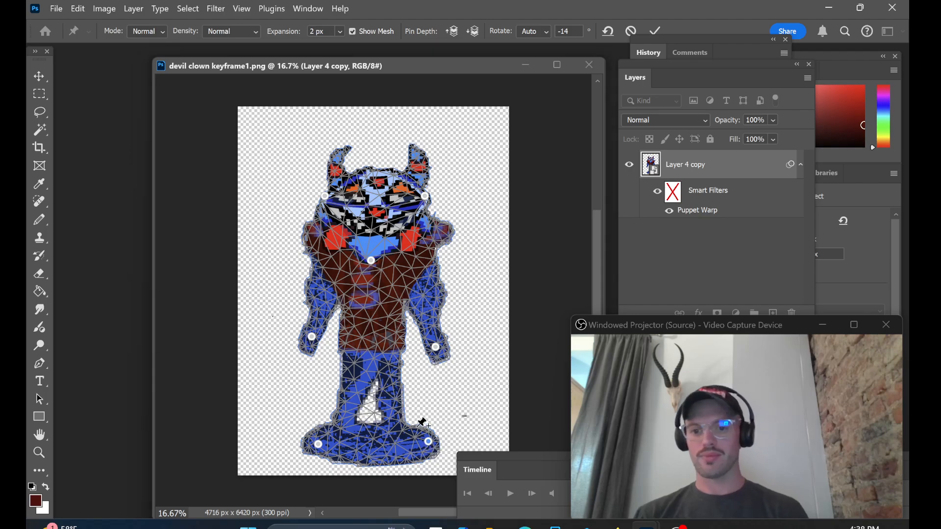
key("Return")
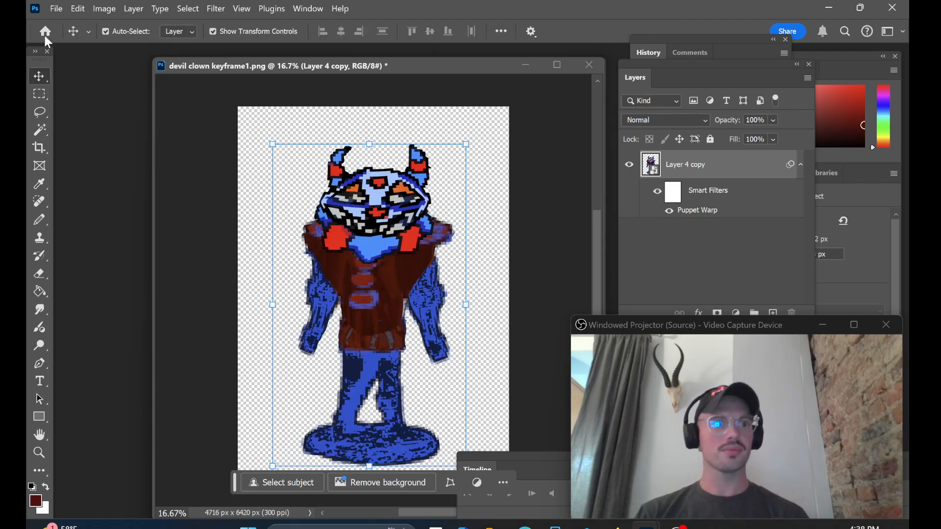
Step: Save the second warped pose as a PNG named devil clown keyframe2
left_click(57, 8)
left_click(96, 171)
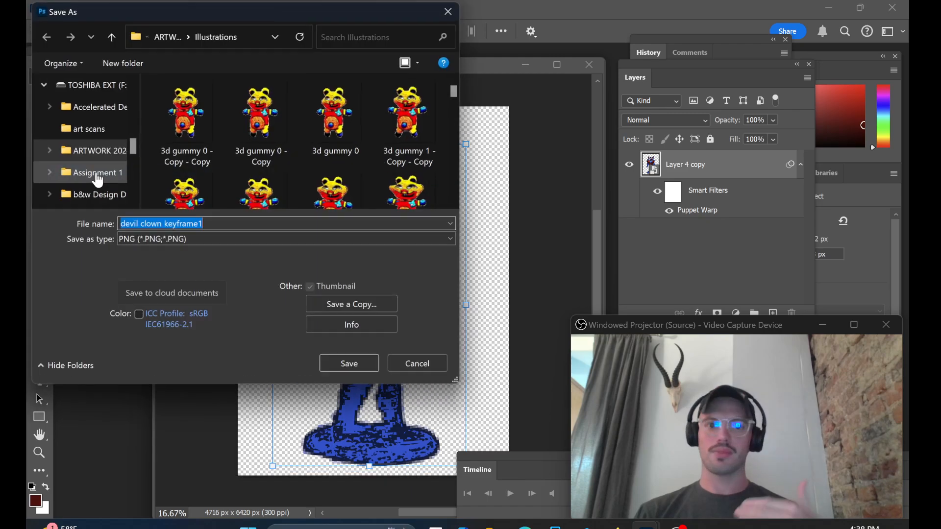
left_click(222, 225)
key("BackSpace")
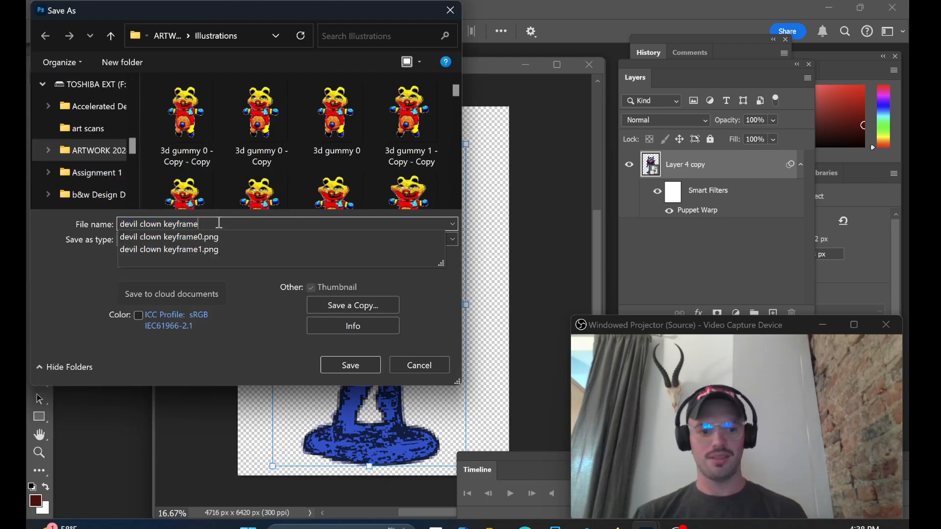
type("2")
left_click(337, 364)
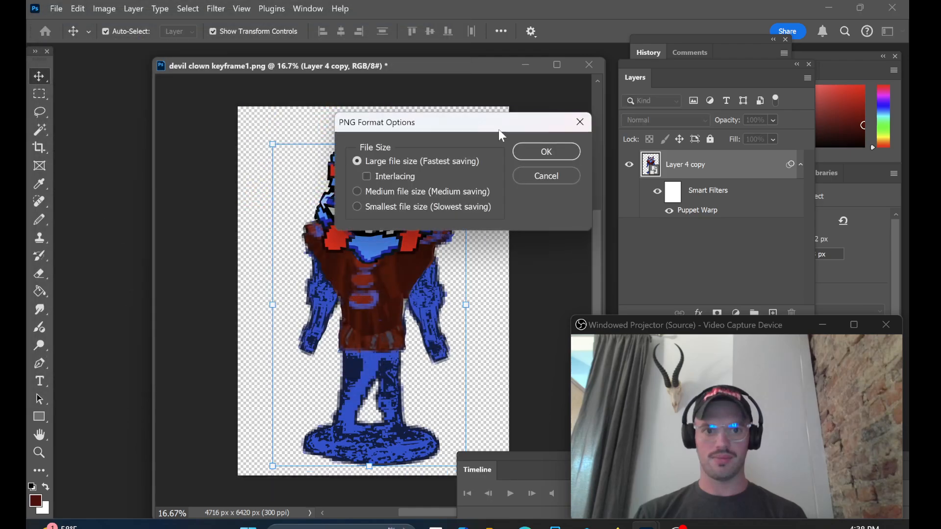
left_click(544, 151)
Step: Reopen Puppet Warp on the figure and pull both face side pins further up and outward
left_click(67, 8)
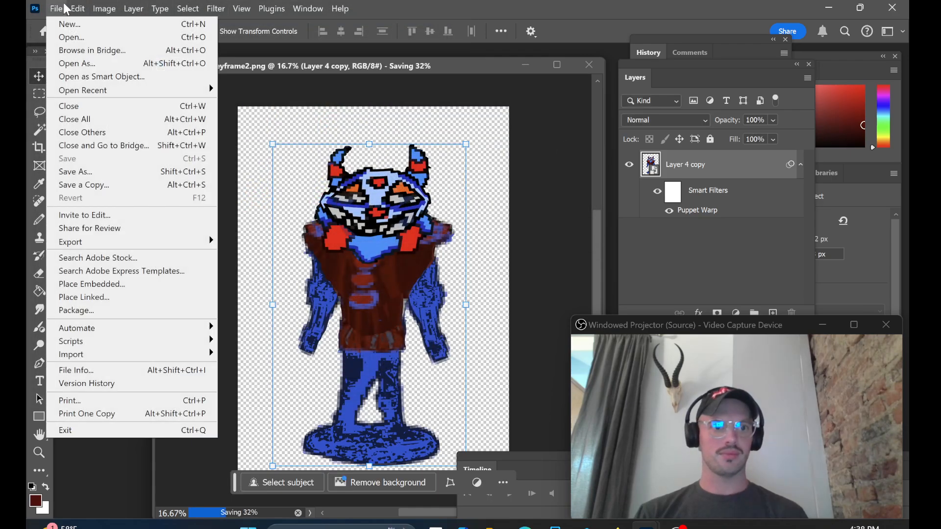
mouse_move(77, 6)
left_click(142, 288)
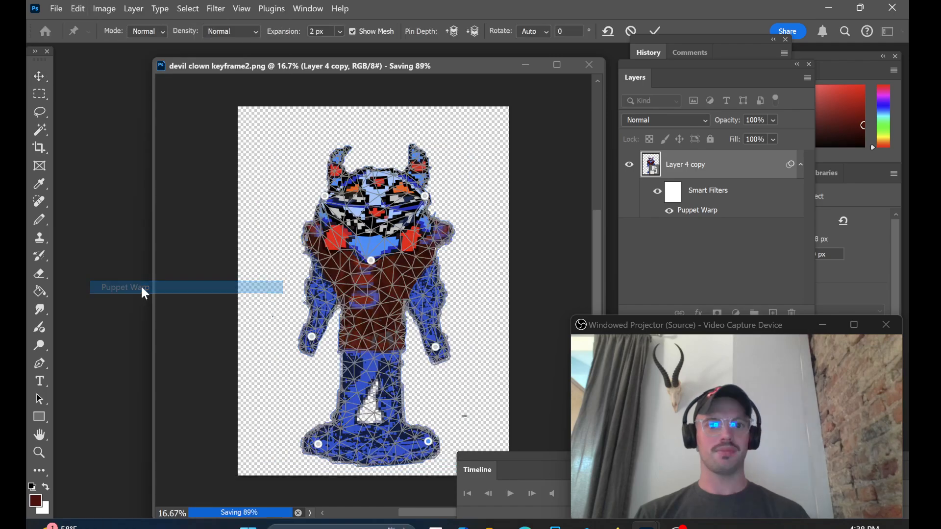
left_click_drag(425, 197, 433, 183)
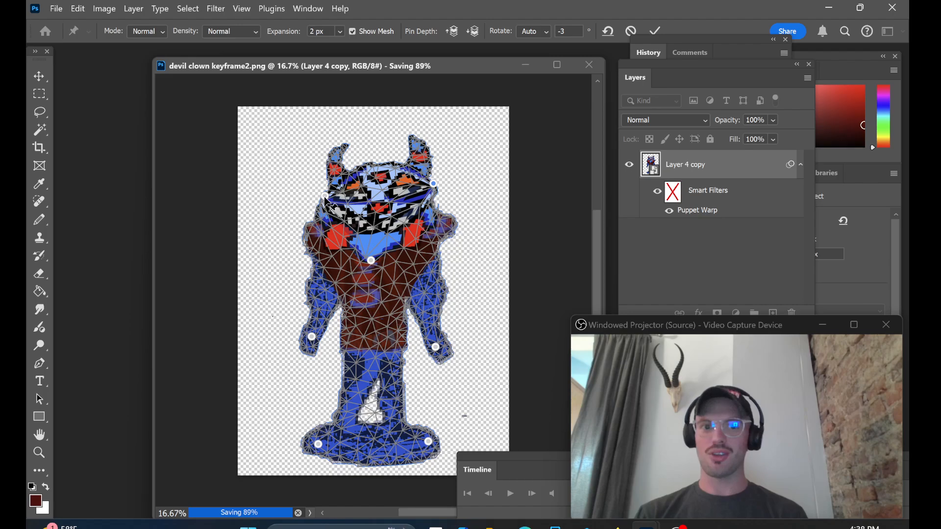
left_click_drag(327, 197, 310, 187)
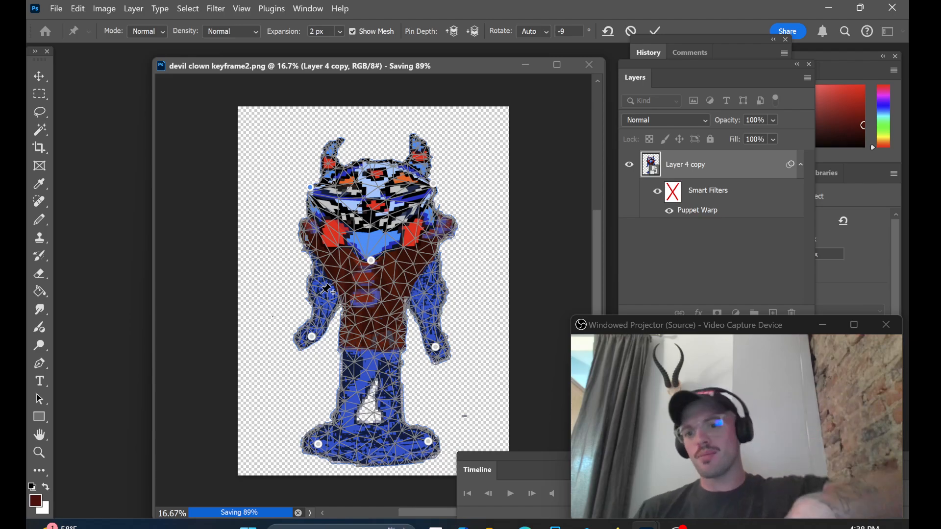
Step: Add a pin at each elbow, pull both elbows outward to bend the arms, and apply the Puppet Warp
left_click_drag(324, 293, 321, 294)
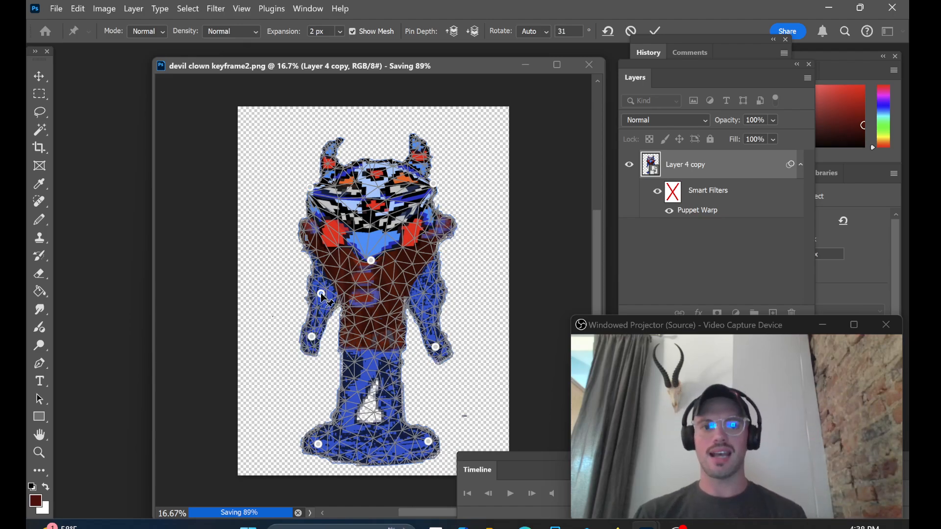
left_click(430, 293)
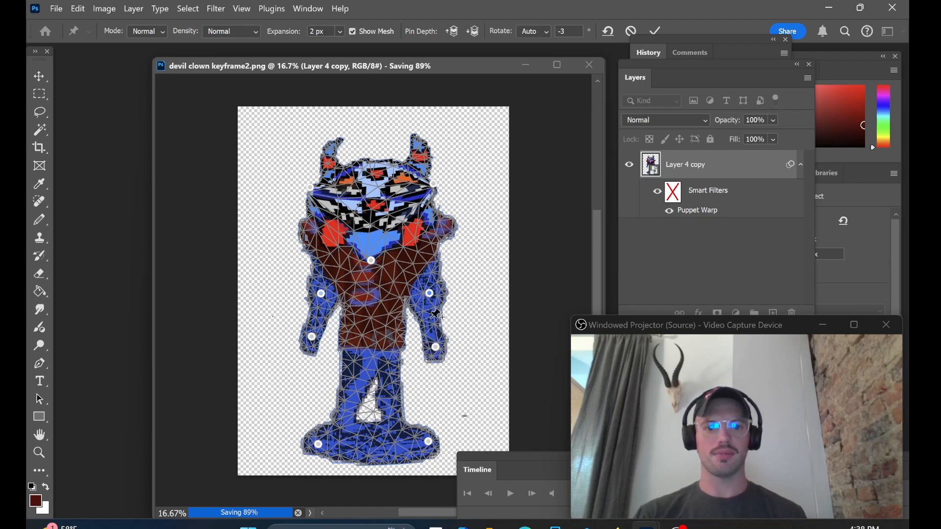
left_click_drag(433, 297, 446, 283)
left_click_drag(322, 294, 302, 293)
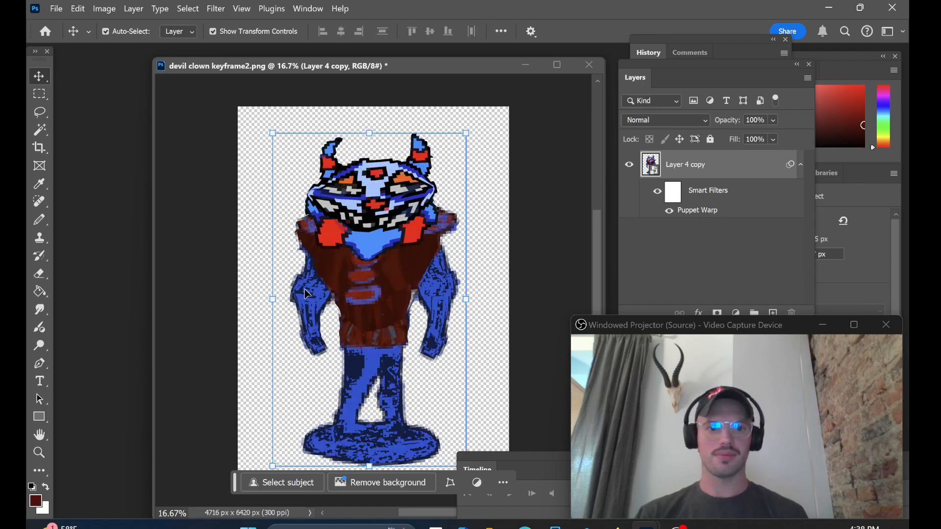
Step: Save the bent-arm pose as a separate large-file-size PNG named devil clown keyframe4
left_click(56, 8)
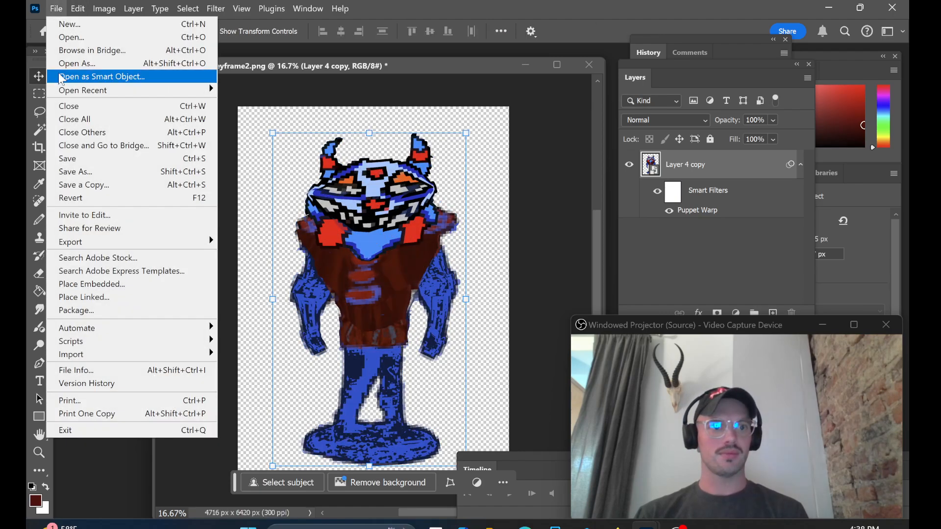
left_click(78, 172)
left_click(232, 224)
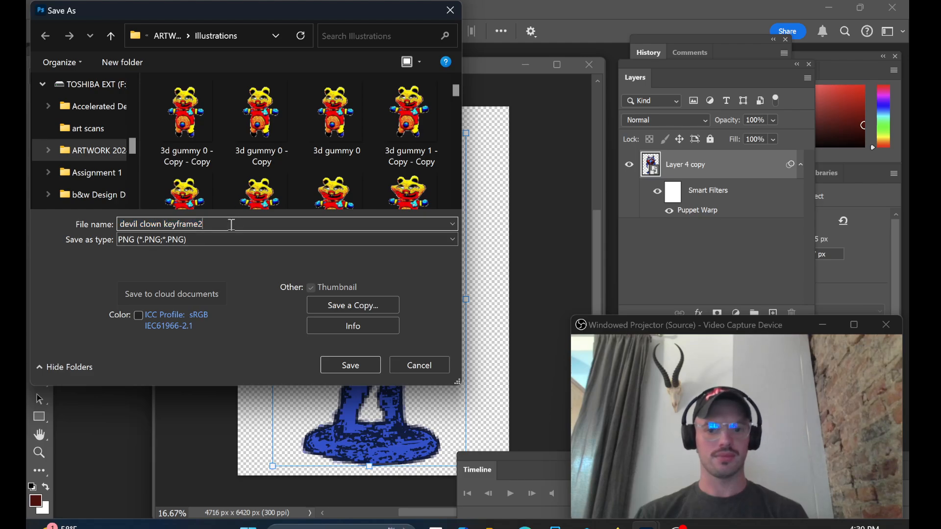
key("BackSpace")
type("4")
left_click(353, 363)
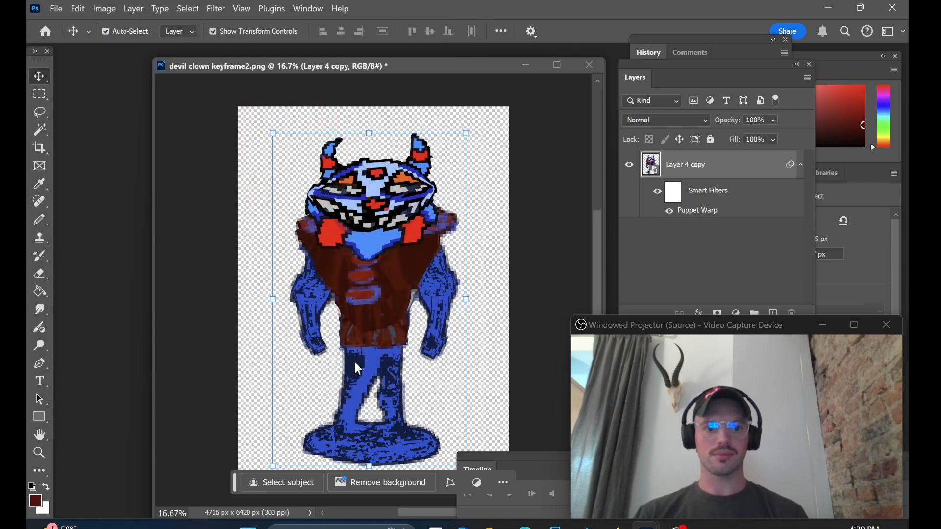
left_click(538, 154)
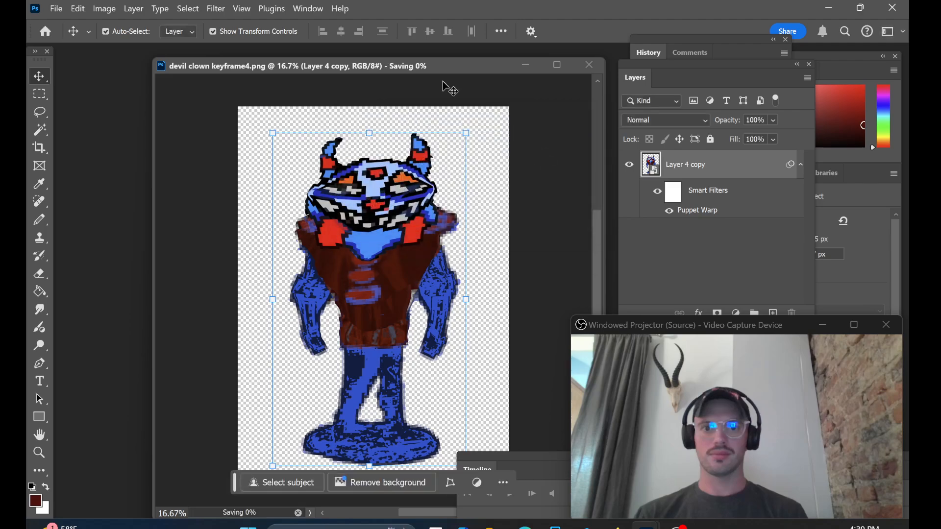
Step: Puppet Warp the figure again, pulling both face side pins and both elbow pins up and outward, and apply it
left_click(78, 8)
left_click(138, 287)
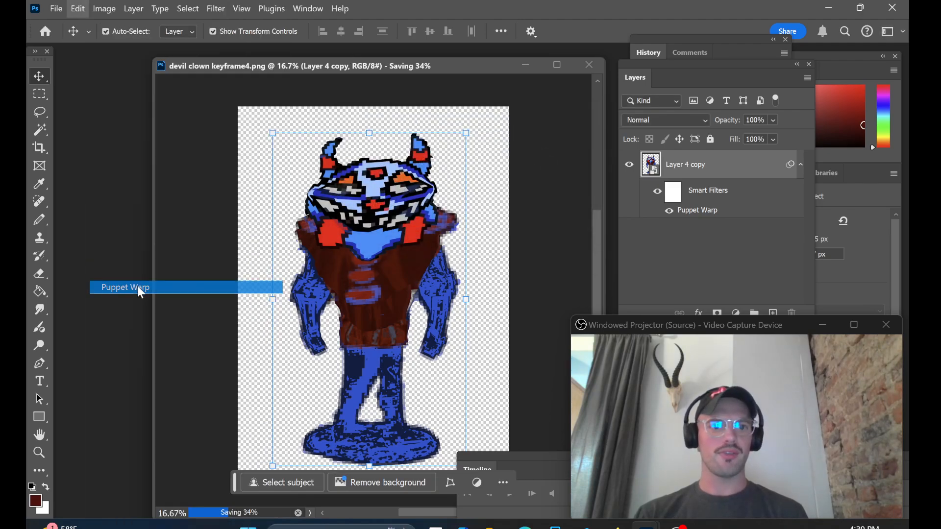
left_click_drag(434, 183, 445, 167)
left_click_drag(311, 188, 295, 171)
left_click_drag(446, 283, 462, 270)
left_click_drag(301, 292, 283, 277)
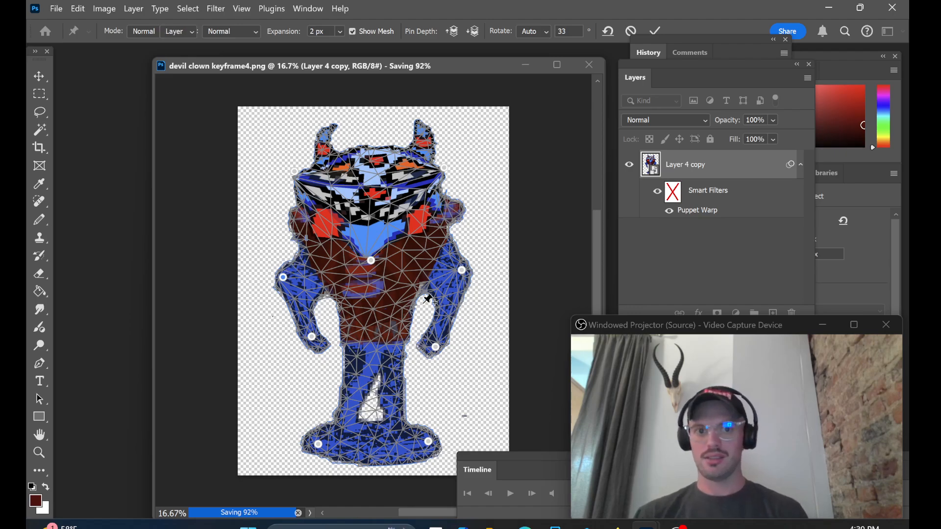
key("Return")
Step: Save the widened pose as a separate large-file-size PNG named devil clown keyframe5
left_click(57, 8)
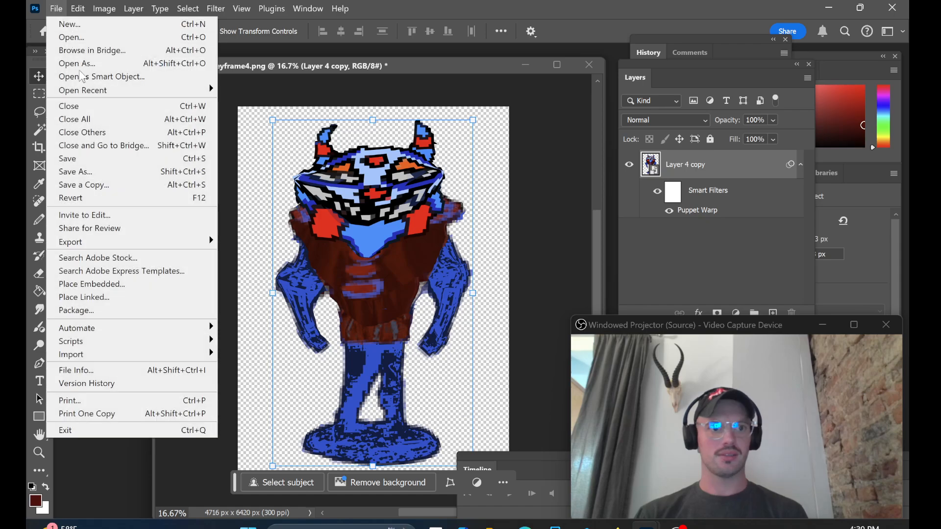
left_click(97, 171)
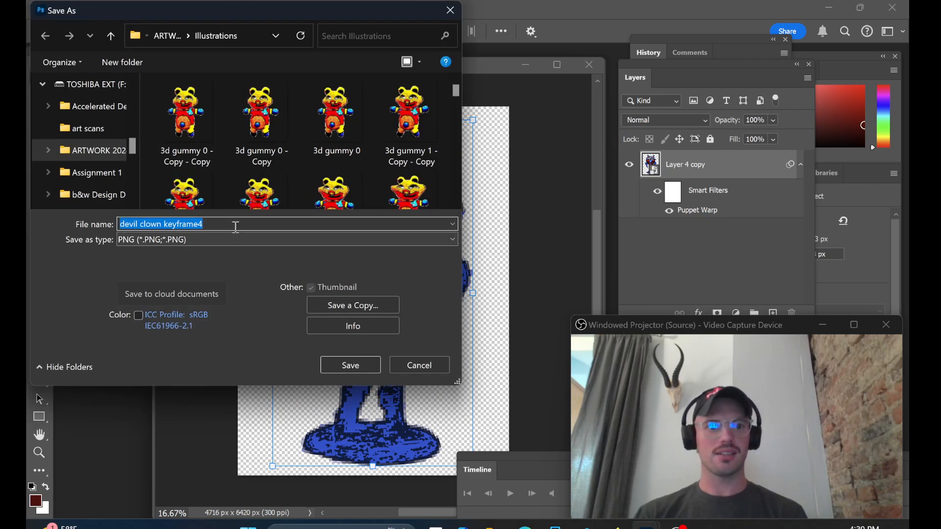
left_click(235, 227)
key("BackSpace")
type("5")
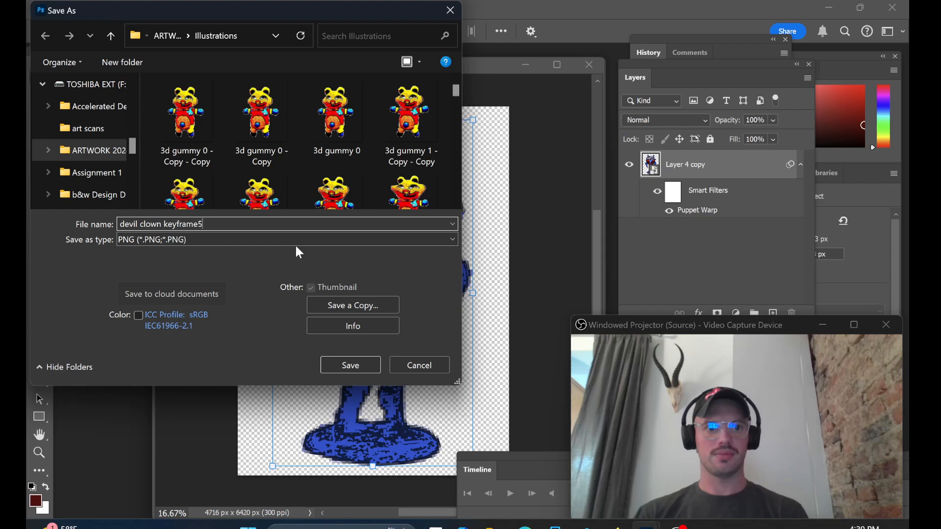
left_click(359, 363)
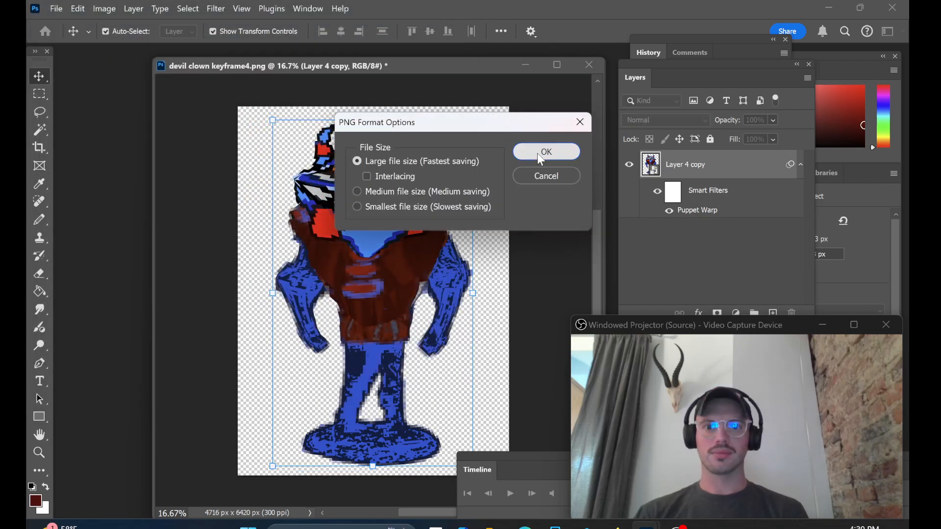
left_click(539, 155)
Step: Exaggerate the pose with another Puppet Warp, stretching the face sides and raising both elbows further outward, and apply it
left_click(78, 8)
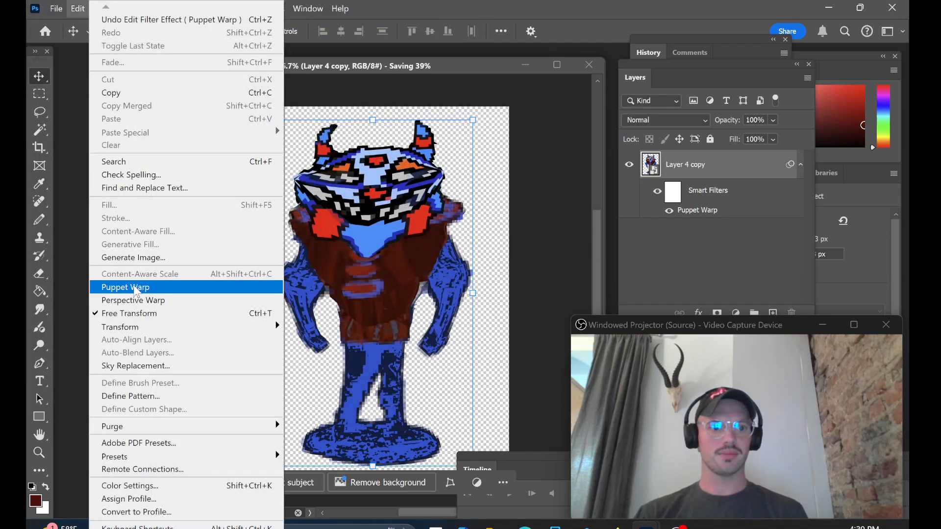
left_click(136, 290)
left_click_drag(446, 174, 457, 158)
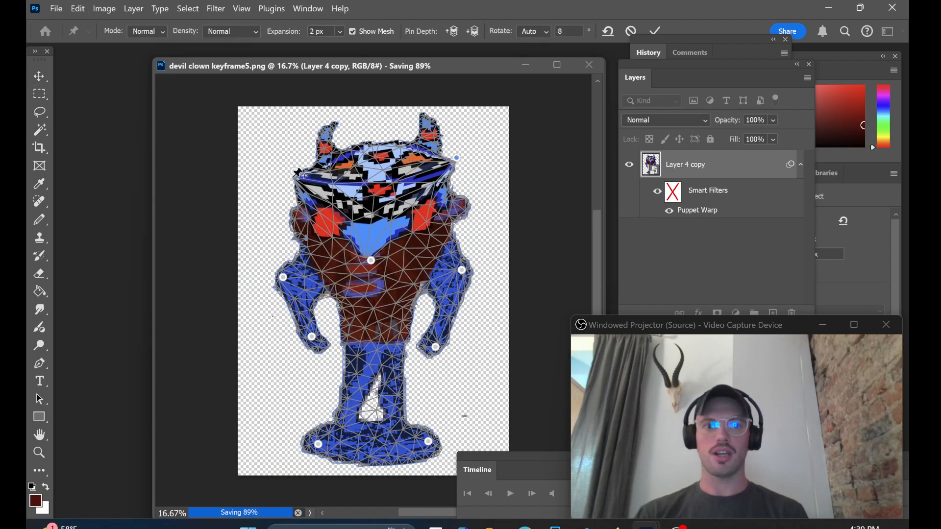
left_click_drag(293, 177, 278, 158)
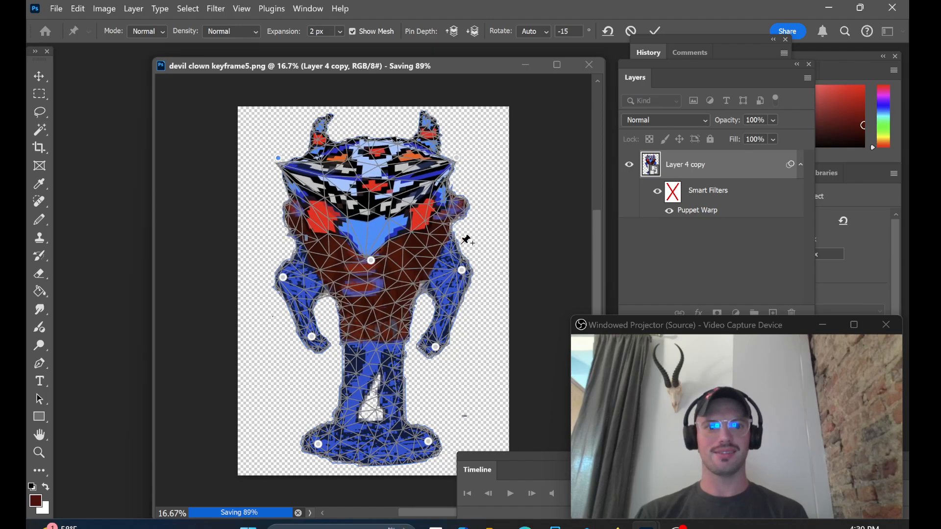
left_click_drag(462, 270, 481, 257)
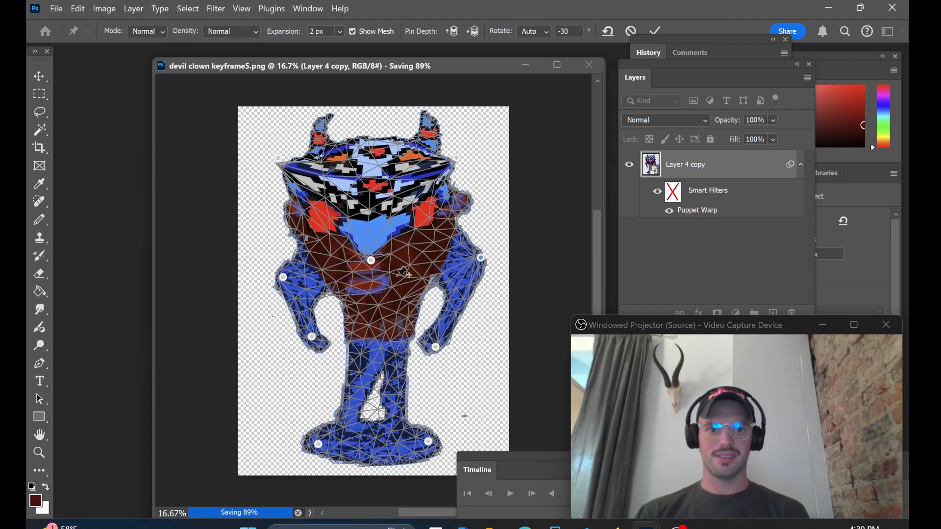
left_click_drag(284, 277, 263, 254)
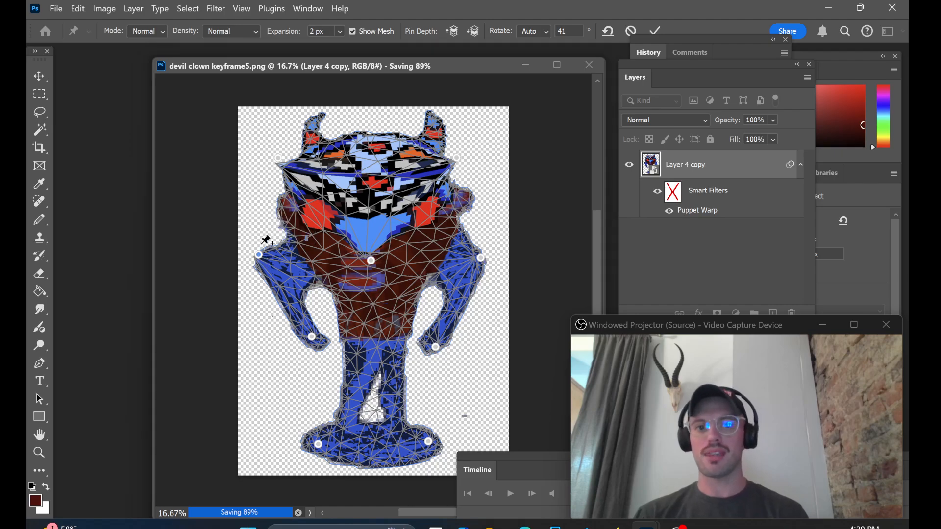
key("Return")
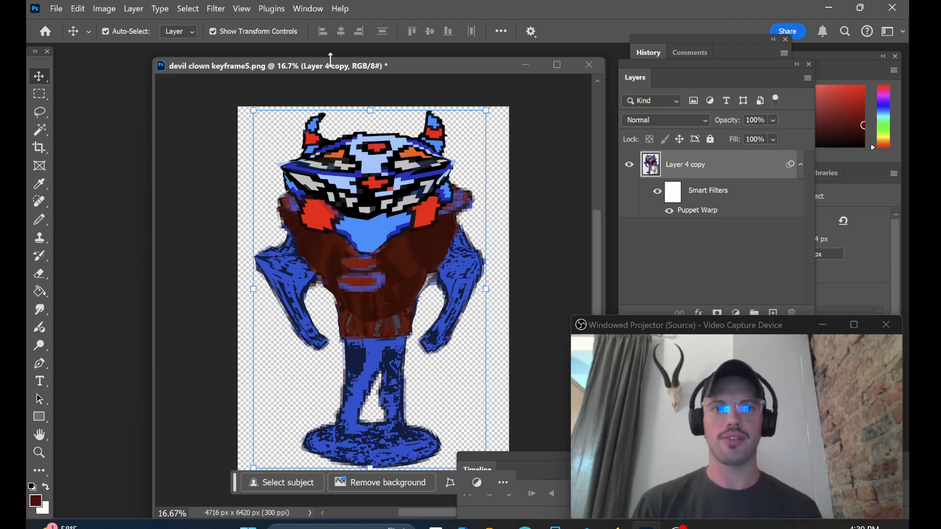
left_click_drag(329, 68, 314, 66)
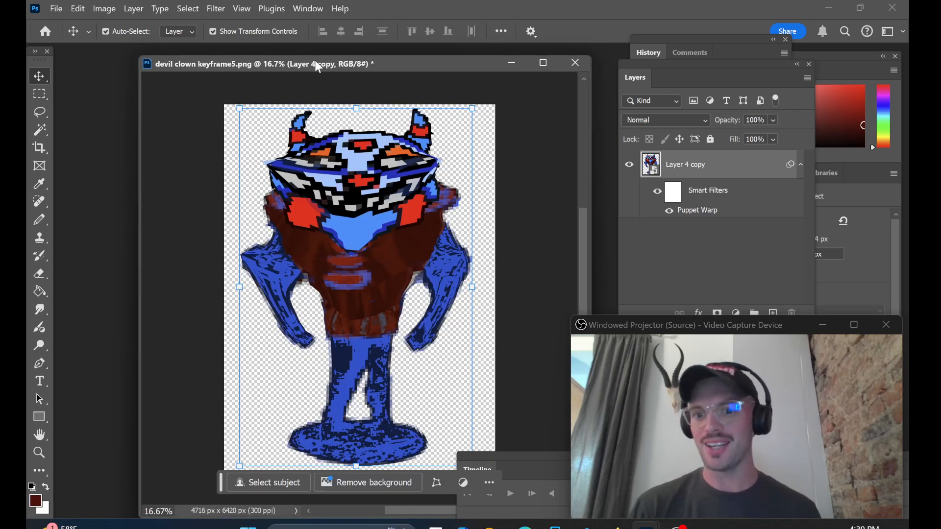
left_click_drag(248, 65, 254, 65)
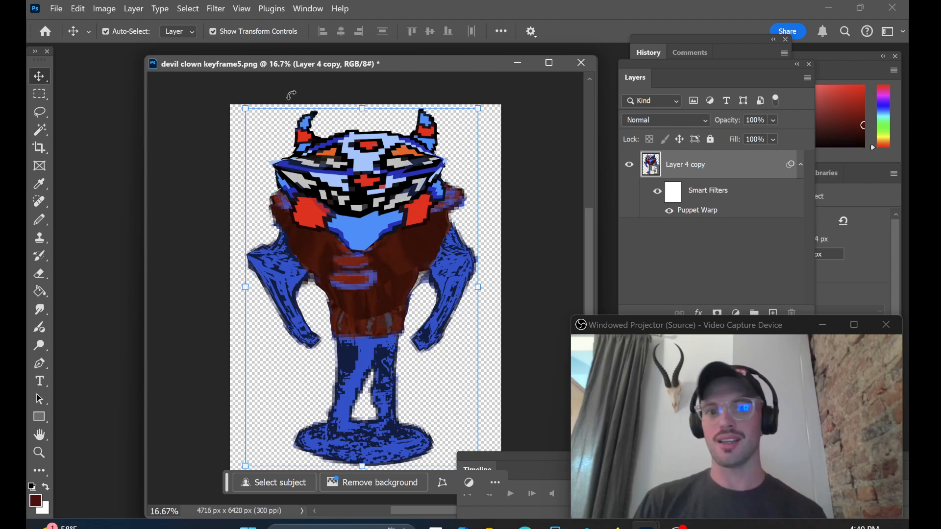
left_click_drag(279, 64, 286, 66)
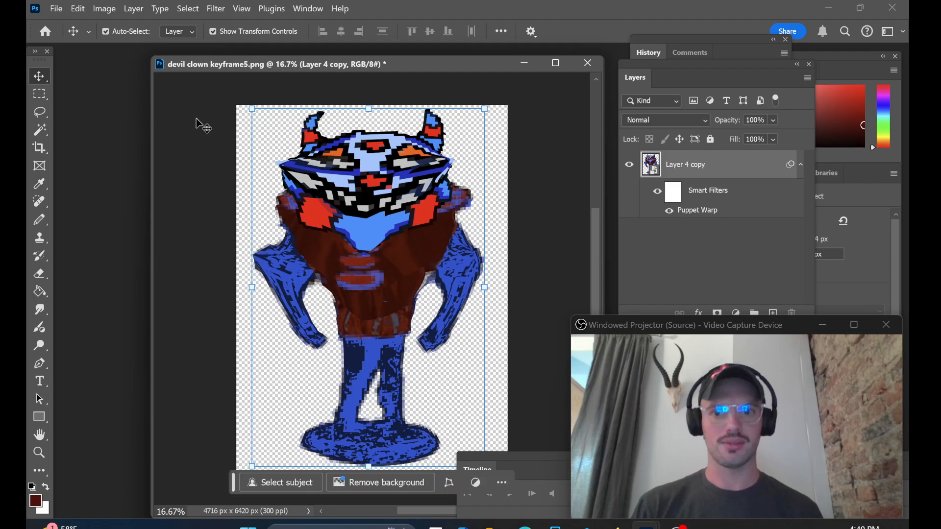
Step: Save the exaggerated pose as a separate large-file-size PNG named devil clown keyframe6
left_click(58, 9)
left_click(79, 171)
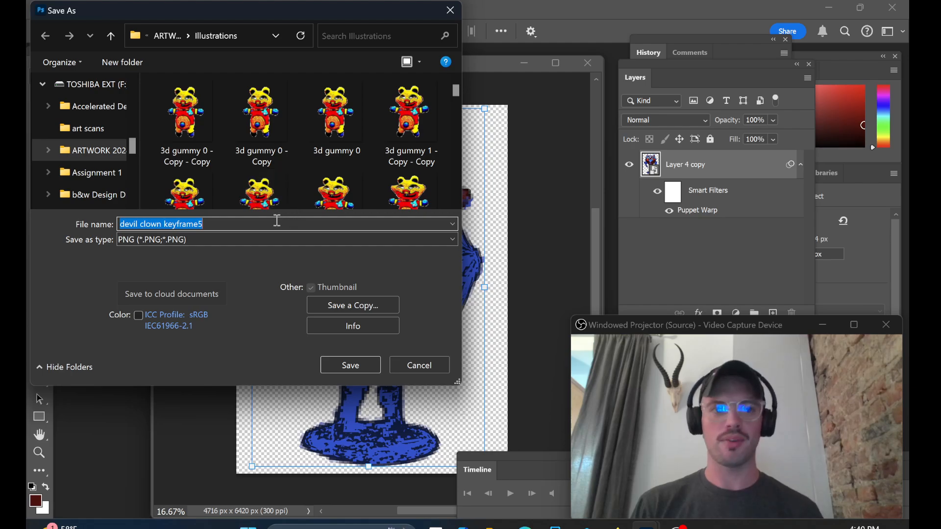
left_click(262, 222)
key("BackSpace")
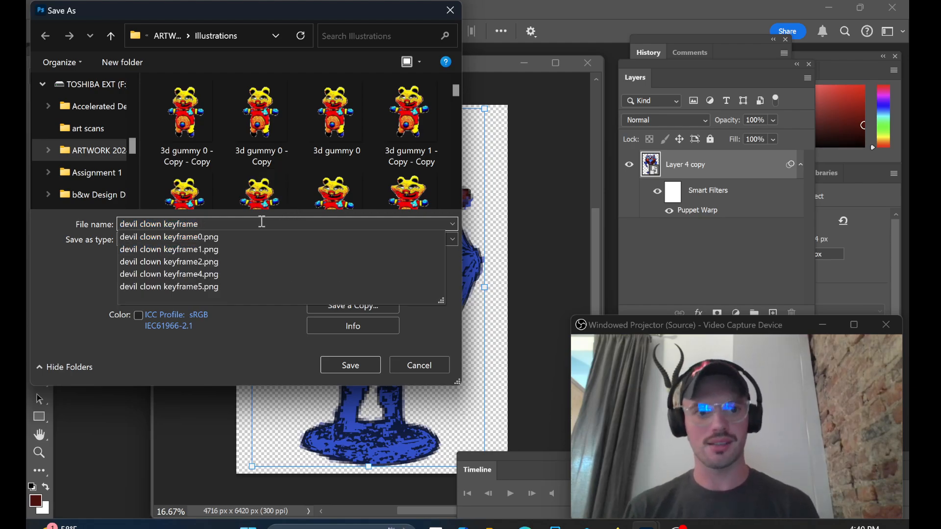
type("6")
left_click(350, 365)
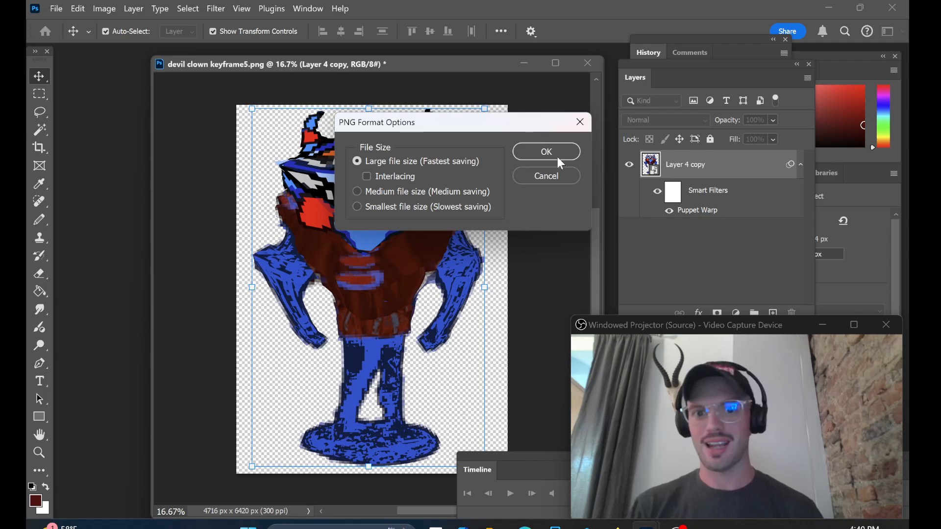
left_click(561, 164)
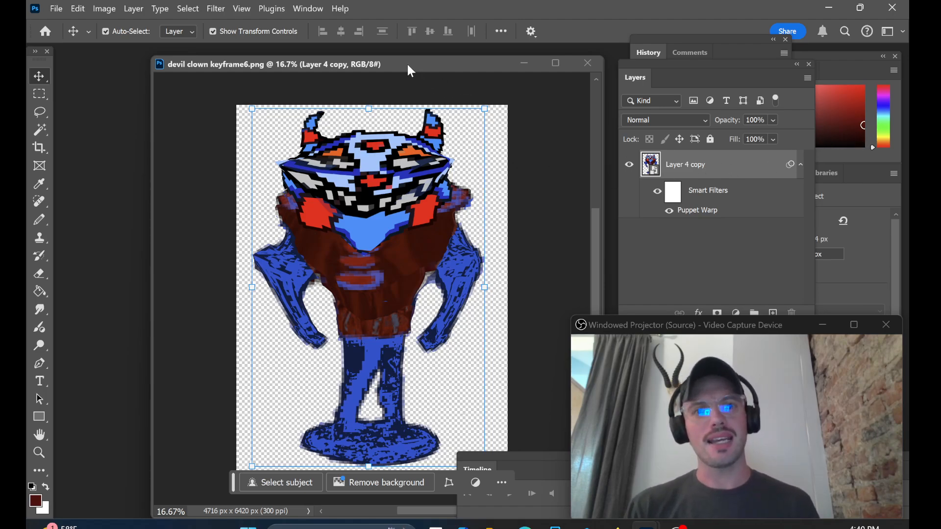
Step: Start loading files into a stack, using individual files as the source, and browse for the images
left_click_drag(411, 71, 395, 80)
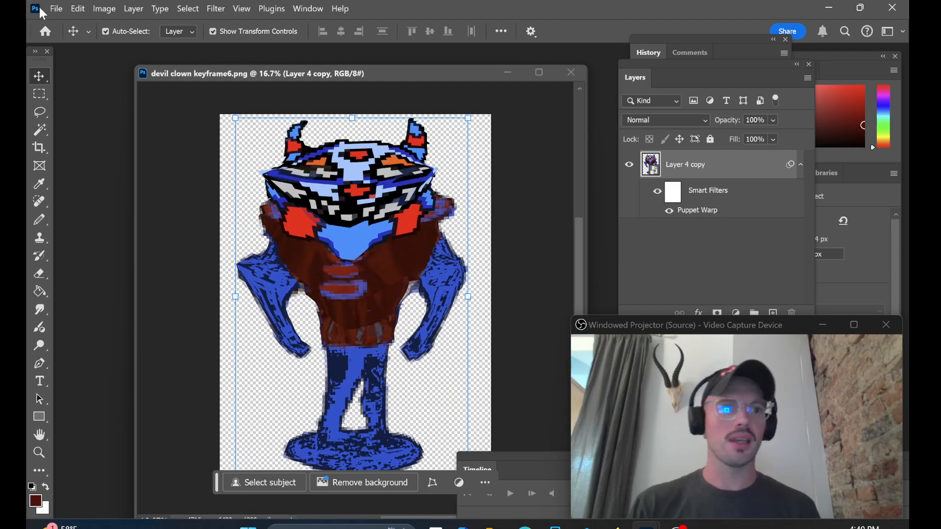
left_click(55, 9)
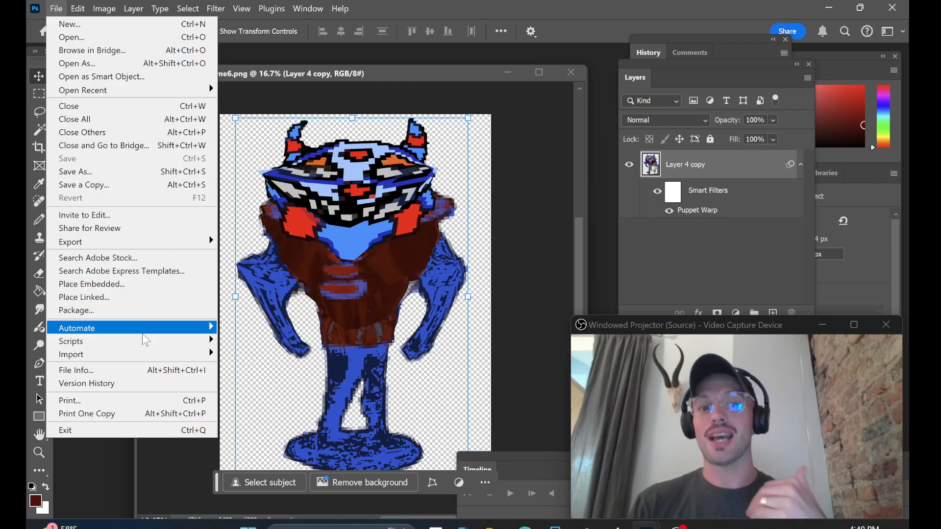
mouse_move(145, 343)
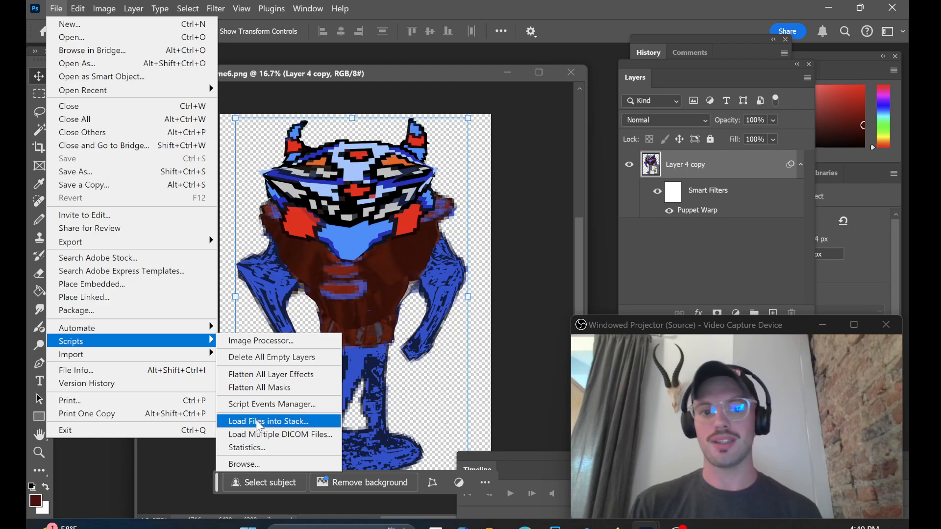
left_click(259, 422)
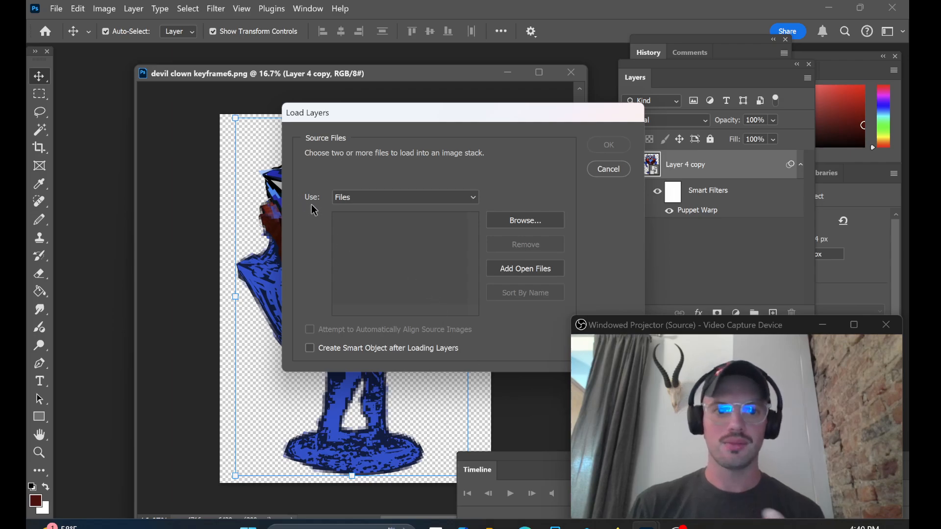
left_click(352, 199)
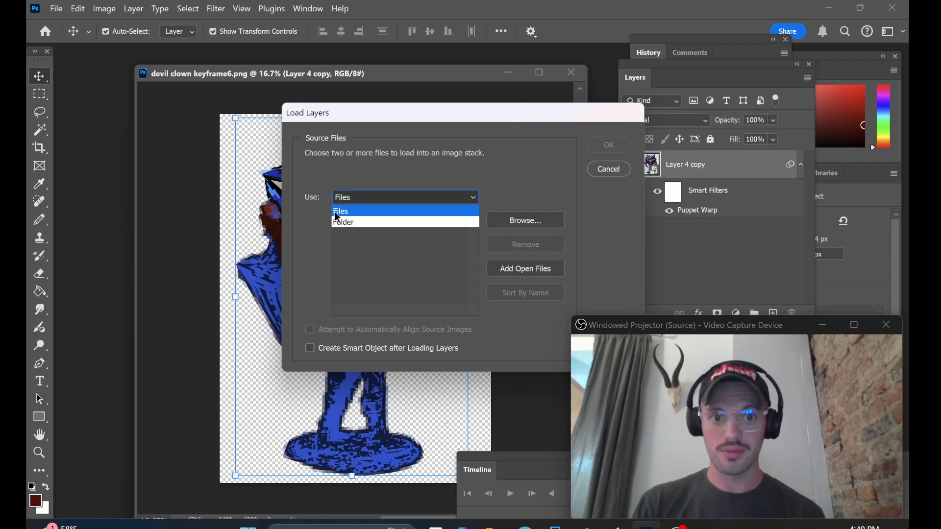
left_click(314, 228)
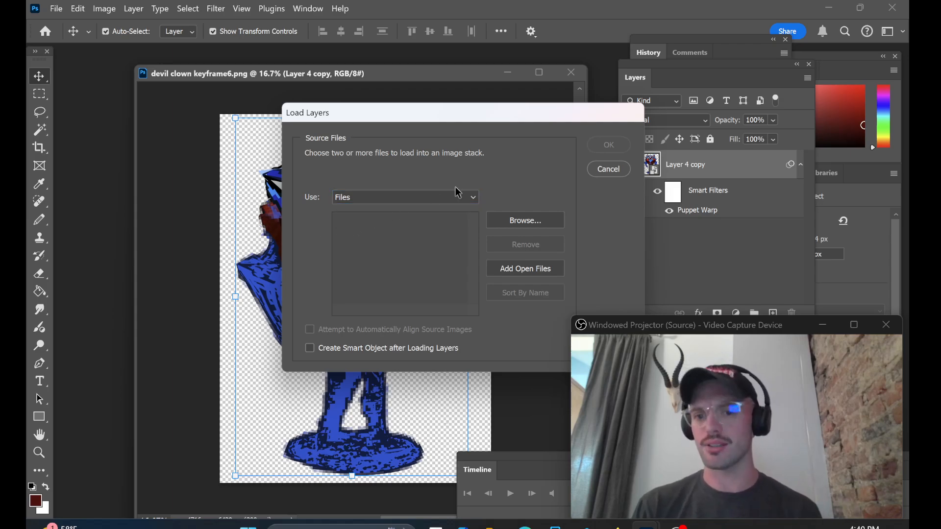
left_click(519, 220)
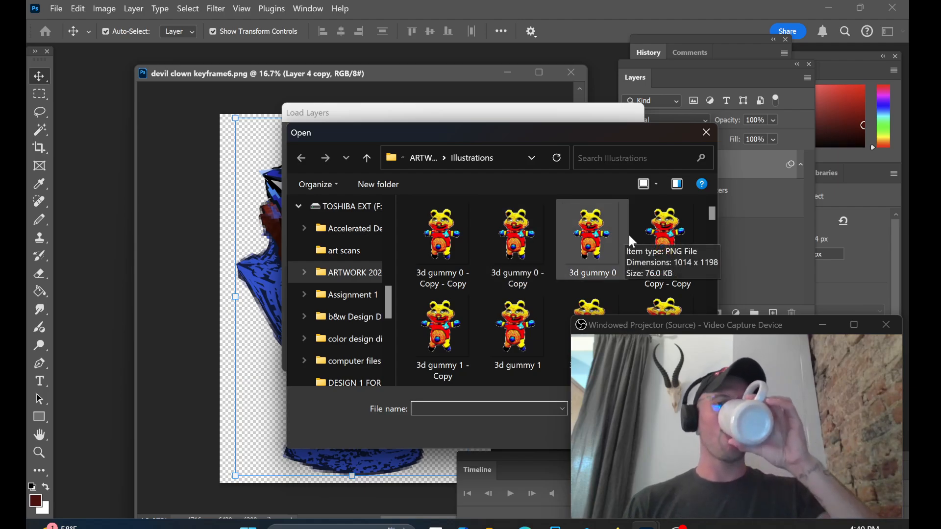
Step: Select devil clown keyframe0, 1, 2, 4, 5 and 6 plus devil clown0 from the Illustrations folder and load them as layers
left_click_drag(576, 133, 491, 111)
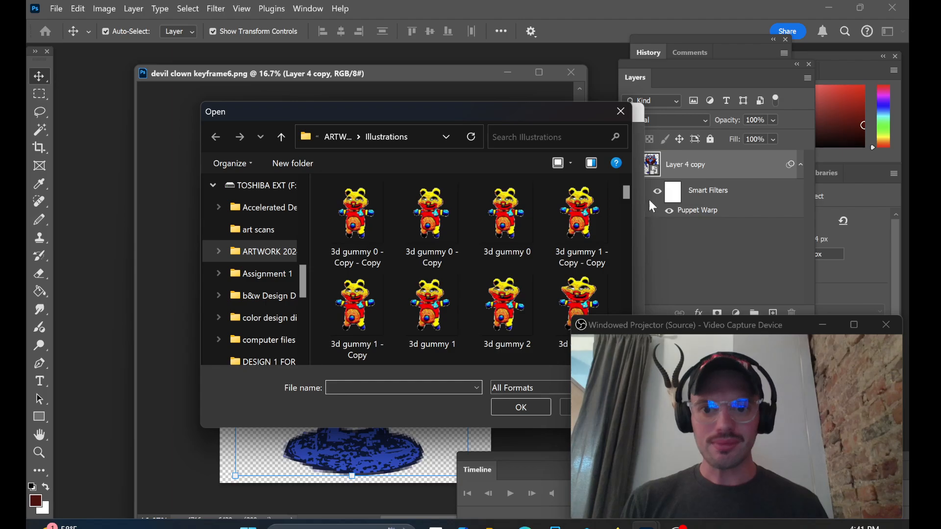
left_click_drag(625, 192, 626, 260)
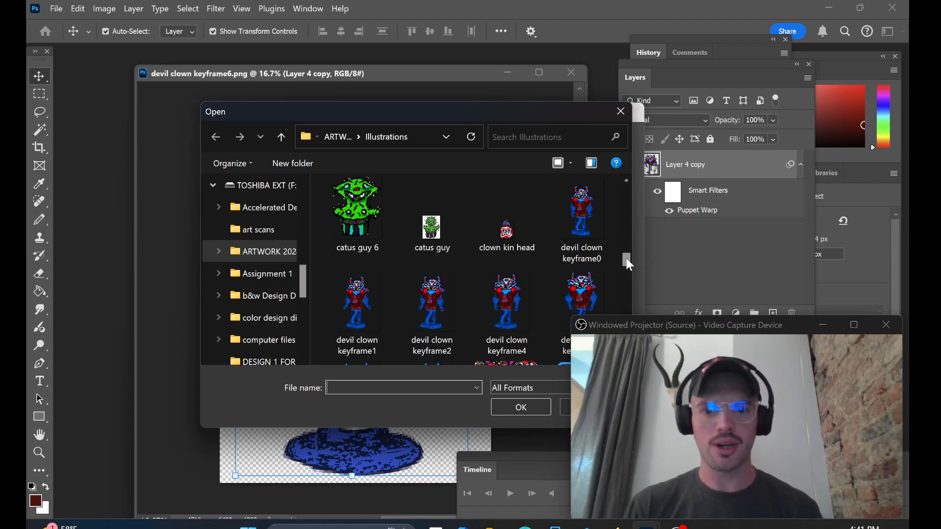
left_click(596, 238)
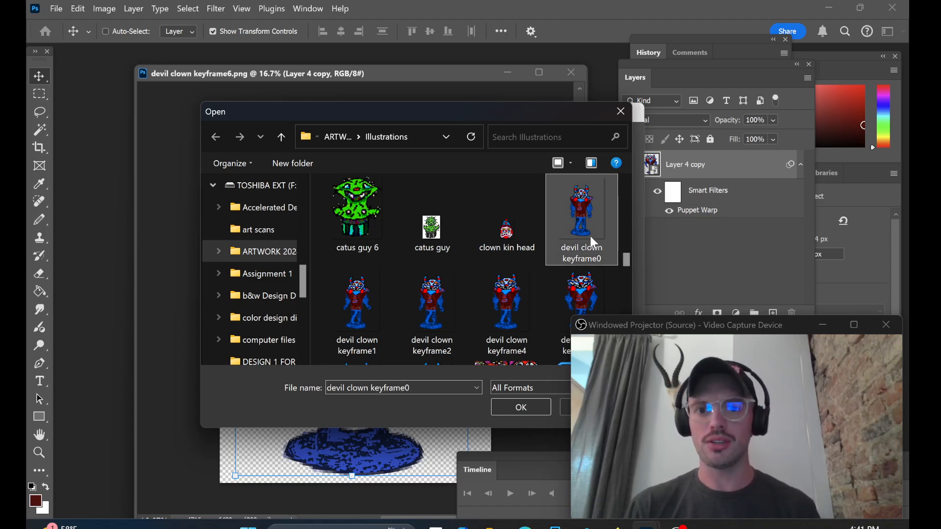
left_click(364, 291, "ctrl")
left_click(419, 300, "ctrl")
left_click(511, 301, "ctrl")
left_click(560, 300, "ctrl")
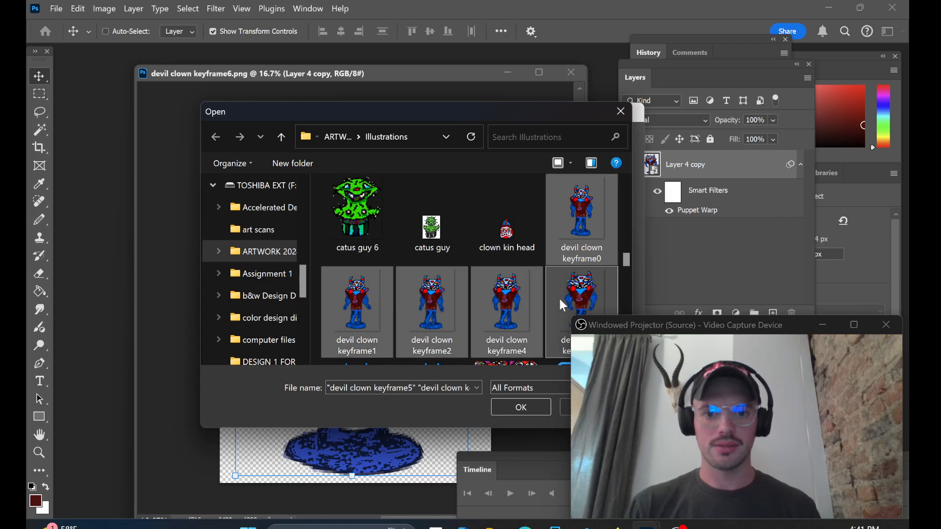
scroll(625, 263, "down", 2)
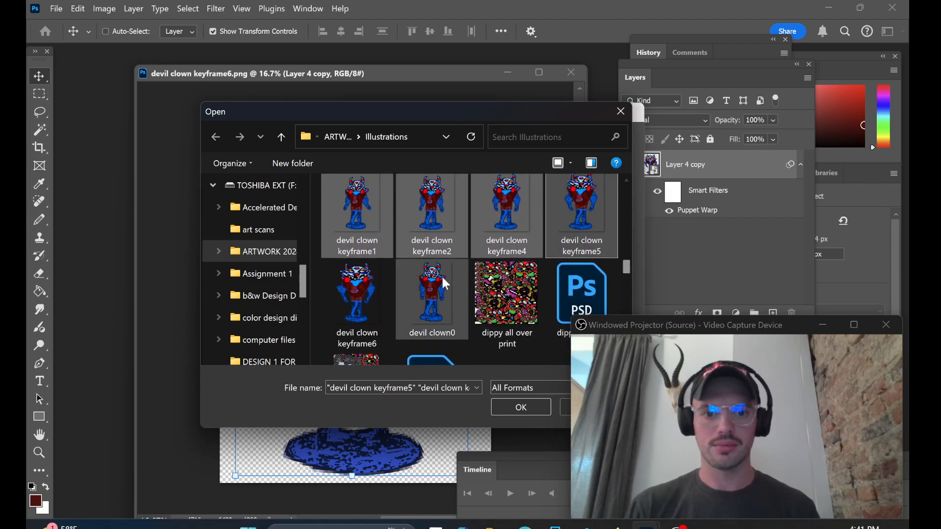
left_click(348, 281, "ctrl")
left_click(408, 297, "ctrl")
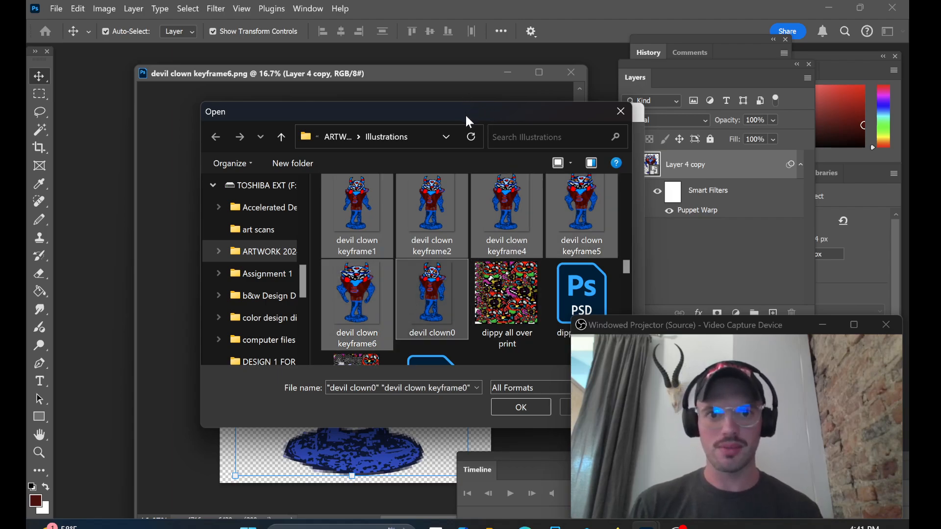
left_click_drag(466, 116, 418, 104)
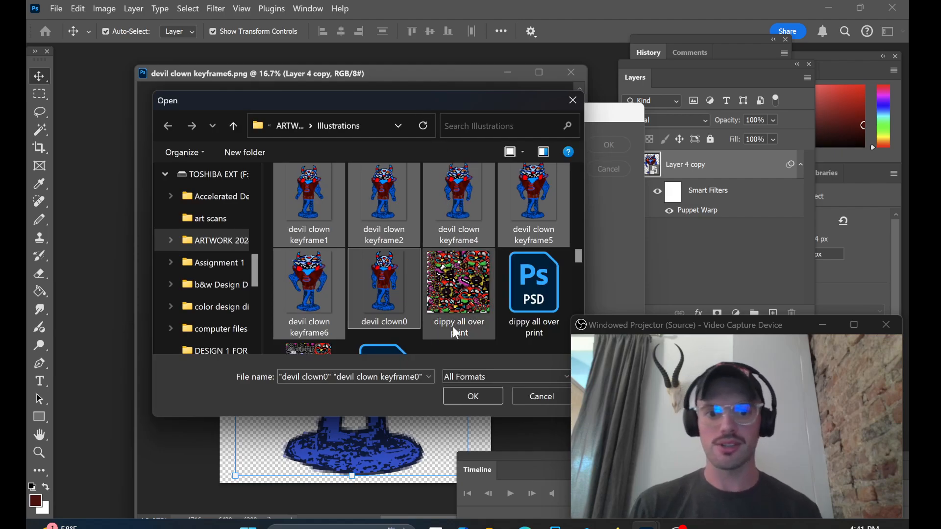
left_click(471, 397)
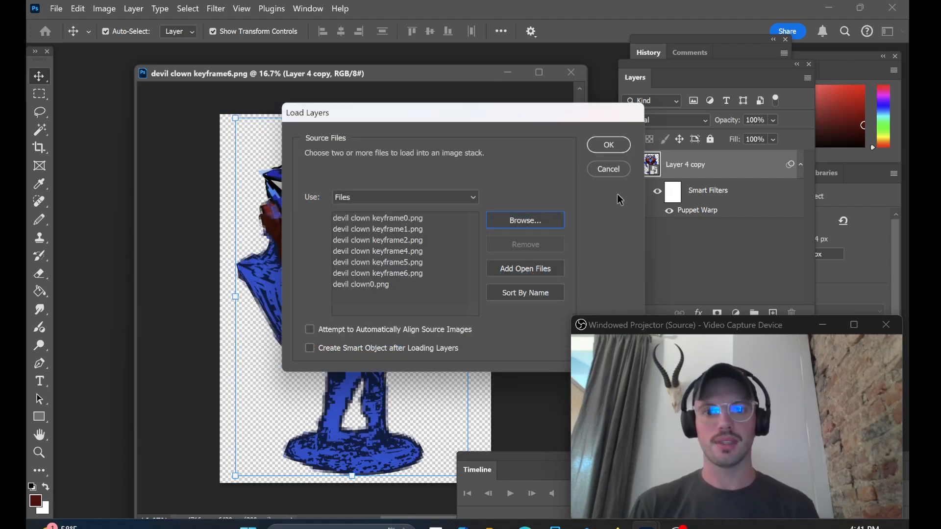
left_click(610, 145)
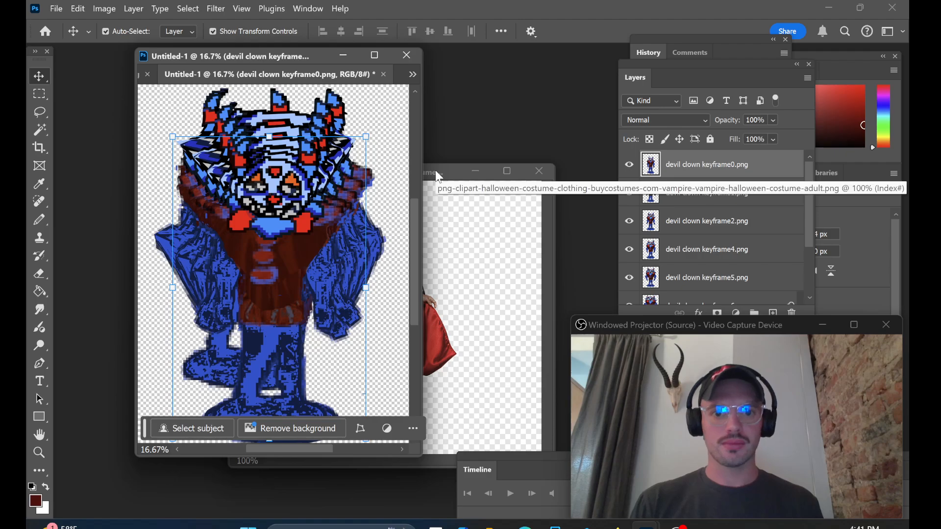
Step: Close the vampire costume image and float Untitled-1 in its own window with devil clown keyframe6.png minimized
left_click_drag(435, 170, 468, 169)
left_click(572, 172)
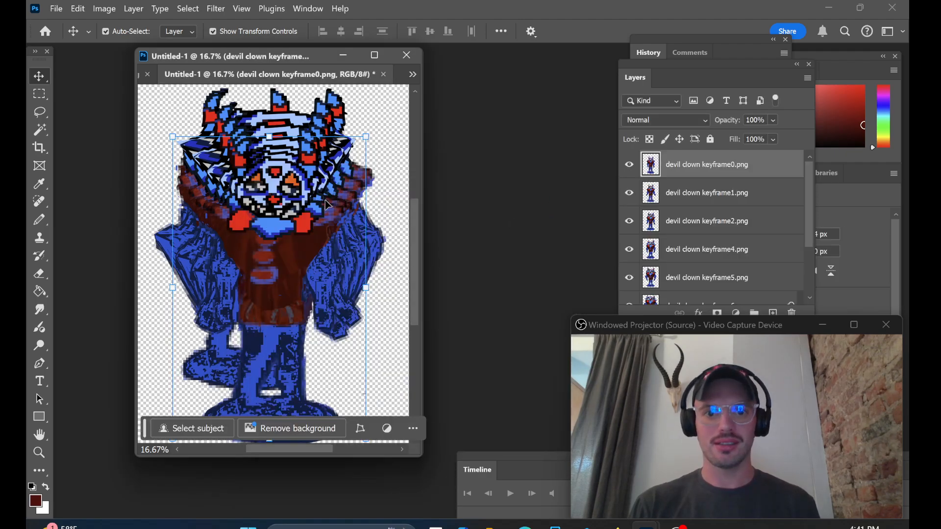
left_click_drag(250, 74, 374, 112)
left_click(204, 59)
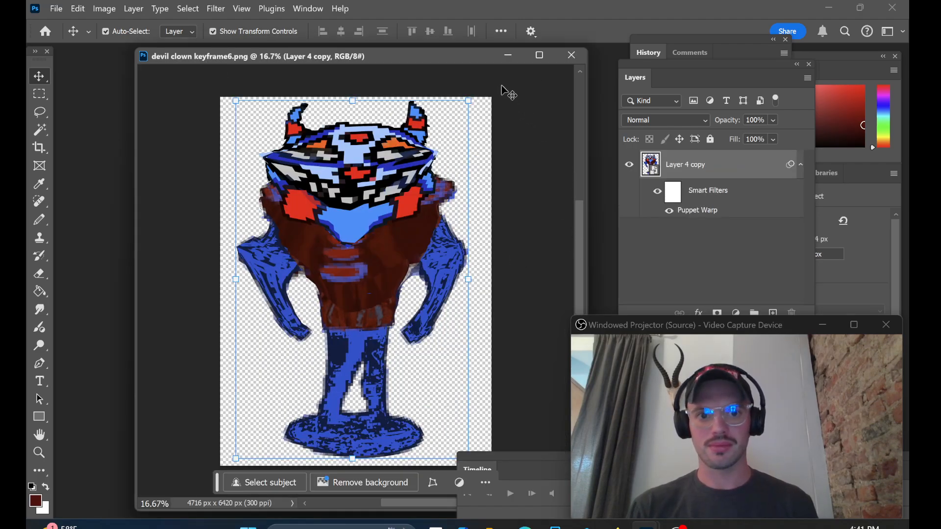
left_click(509, 56)
left_click_drag(373, 97, 303, 83)
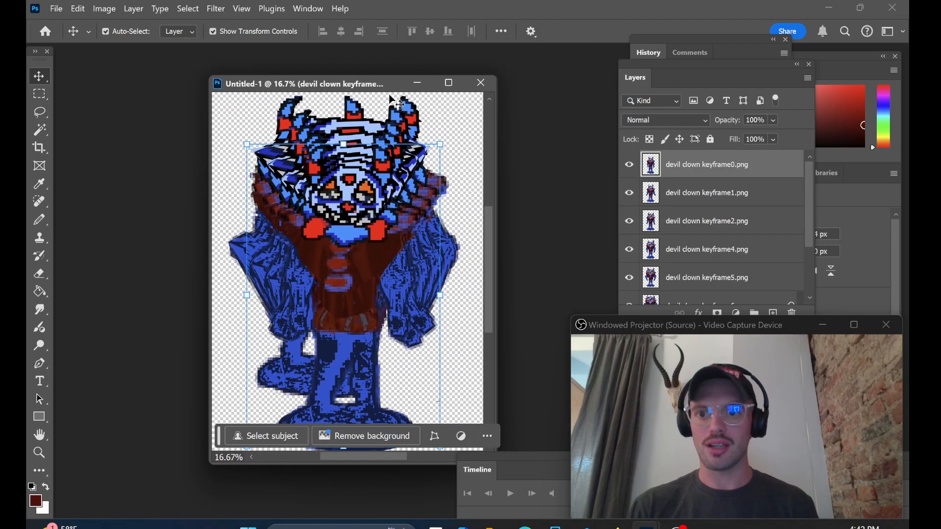
Step: Find the extra devil clown0.png layer in the stack, move it up below devil clown keyframe0.png and delete it
left_click(750, 221)
left_click(751, 250)
left_click(762, 284)
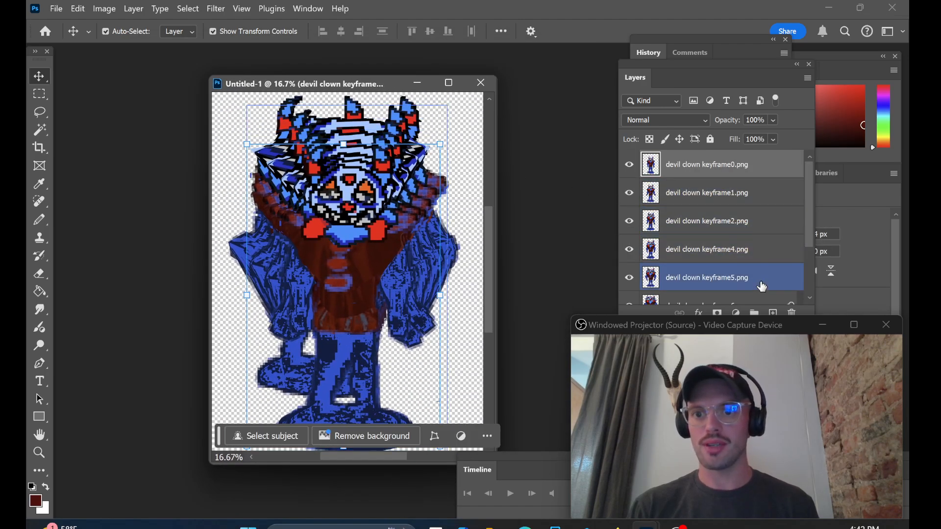
left_click_drag(810, 229, 811, 267)
scroll(745, 258, "down", 1)
scroll(722, 262, "up", 3)
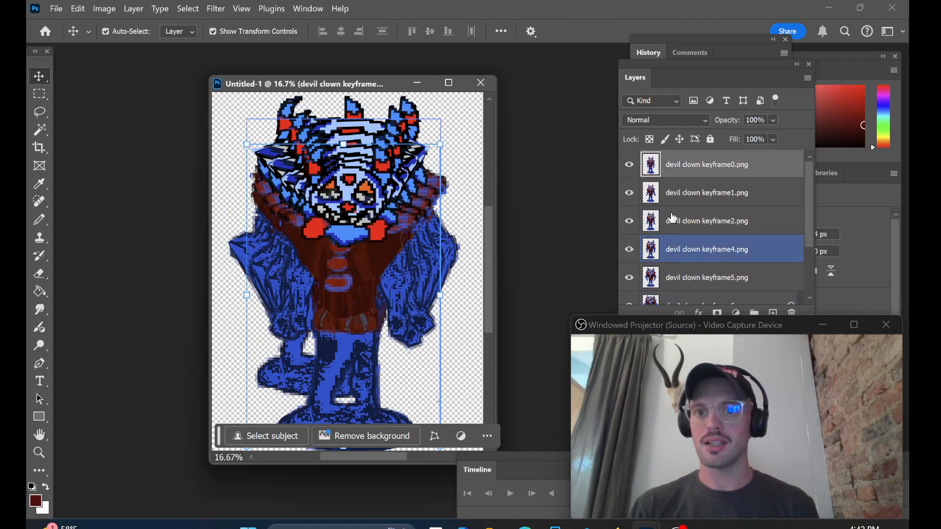
scroll(674, 210, "down", 3)
left_click_drag(683, 292, 692, 177)
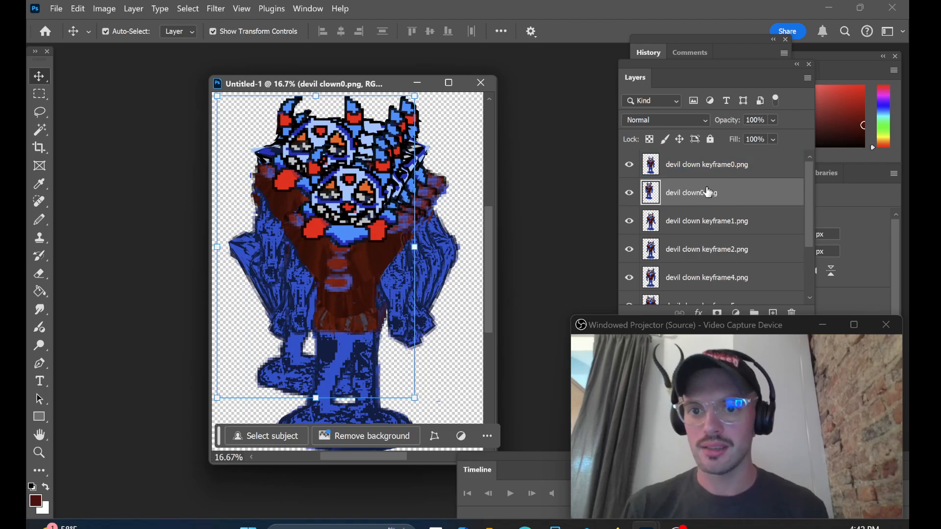
right_click(700, 200)
left_click(733, 225)
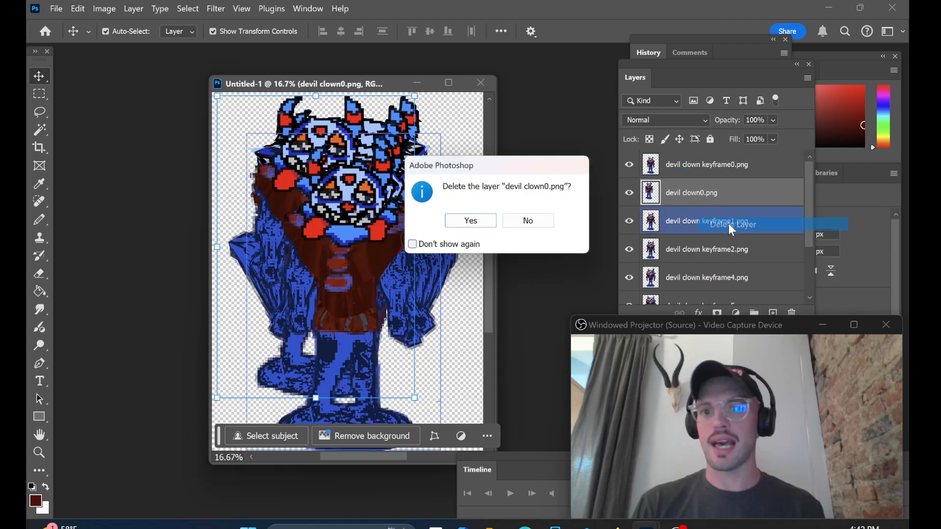
left_click(470, 222)
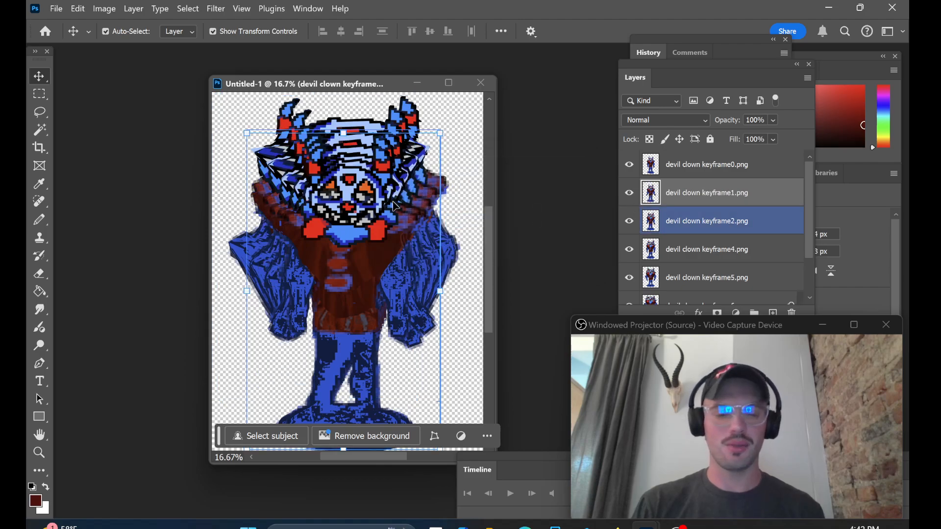
Step: Place the Layers panel beside the Untitled-1 window and lengthen it to show all keyframe layers
left_click_drag(307, 84, 268, 82)
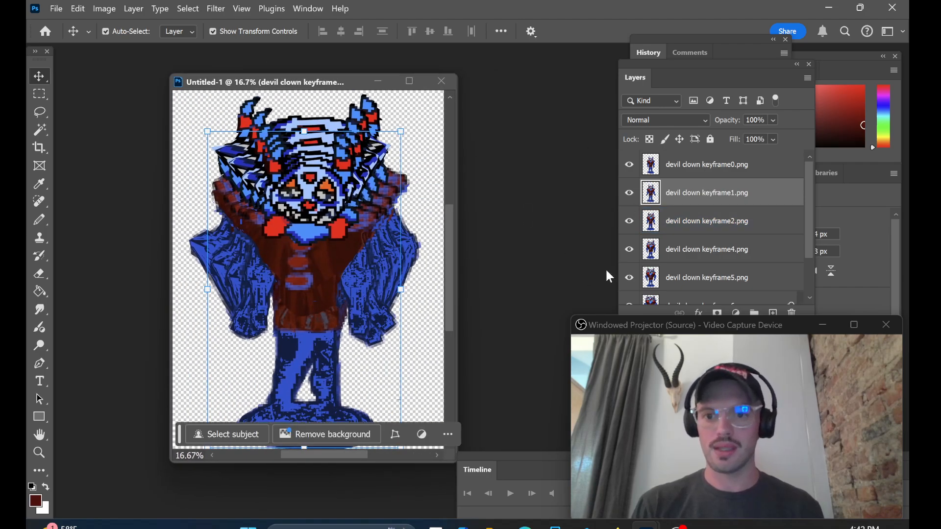
left_click_drag(681, 63, 554, 65)
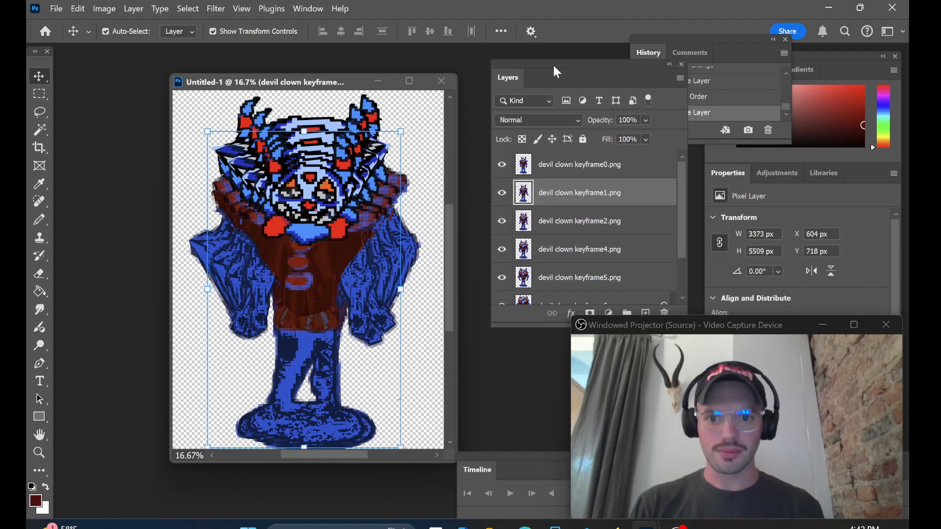
left_click_drag(525, 323, 539, 400)
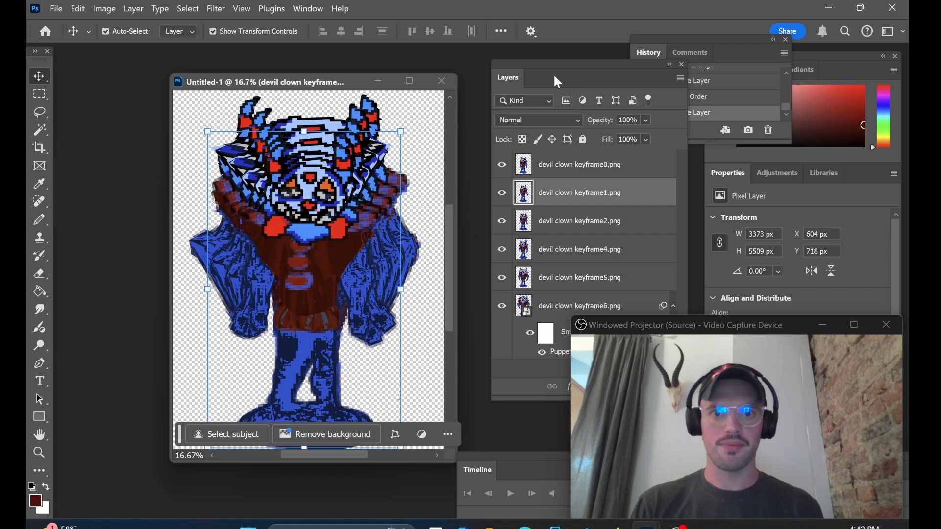
left_click_drag(553, 66, 538, 66)
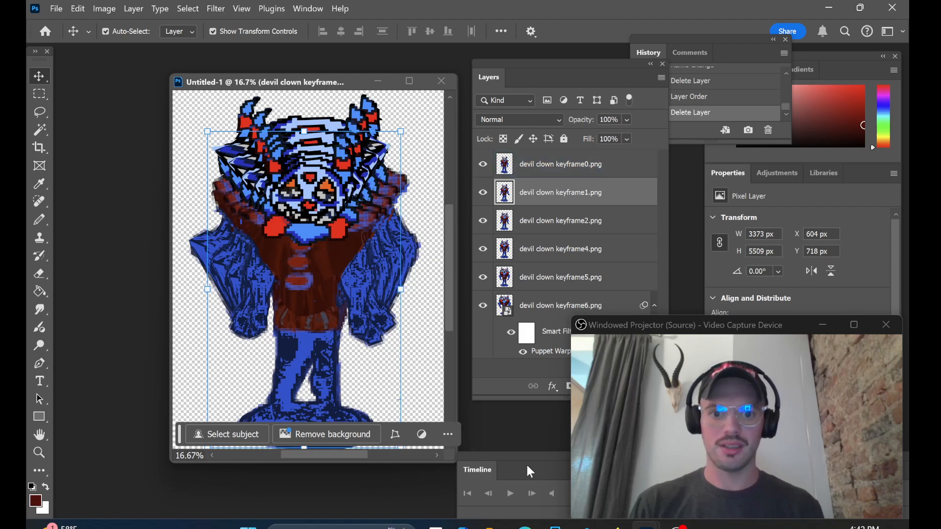
Step: Close and reopen the Timeline panel, and move it up so its video timeline option is clearly accessible
left_click_drag(507, 453, 123, 251)
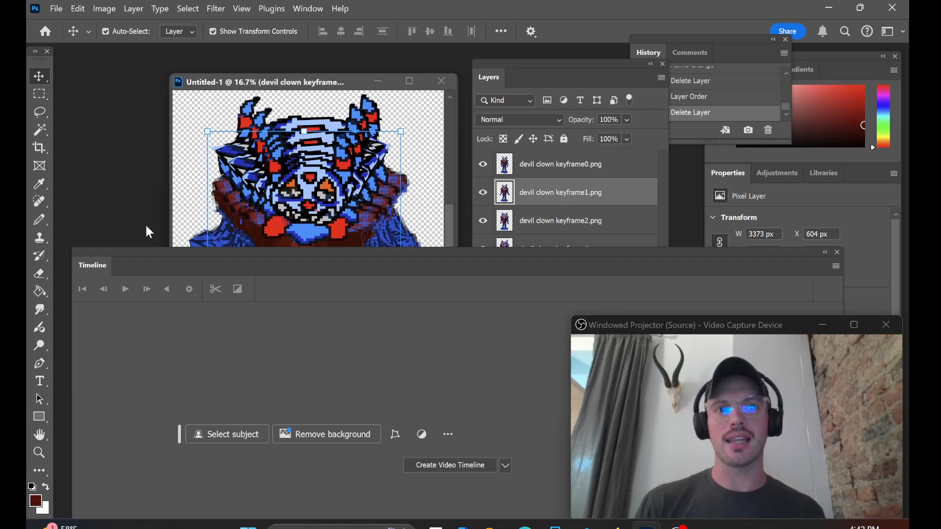
left_click(837, 252)
left_click(308, 9)
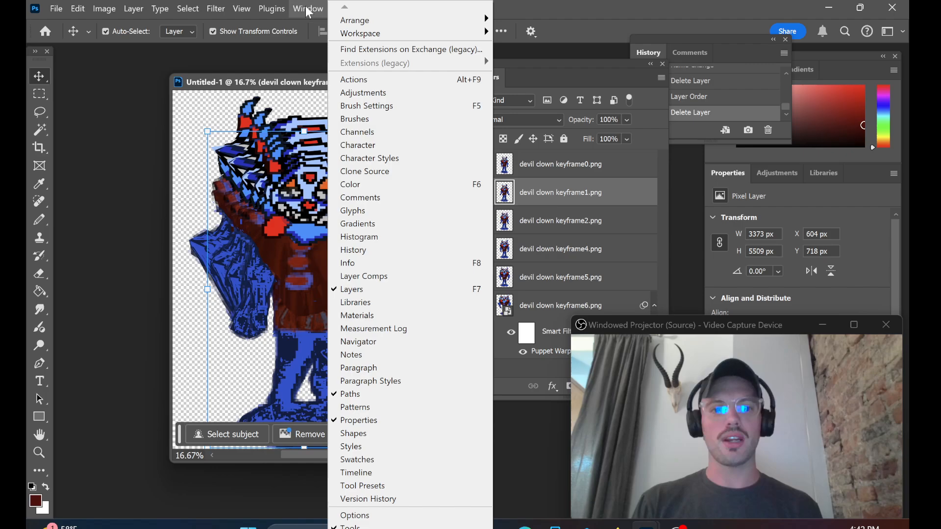
left_click(357, 472)
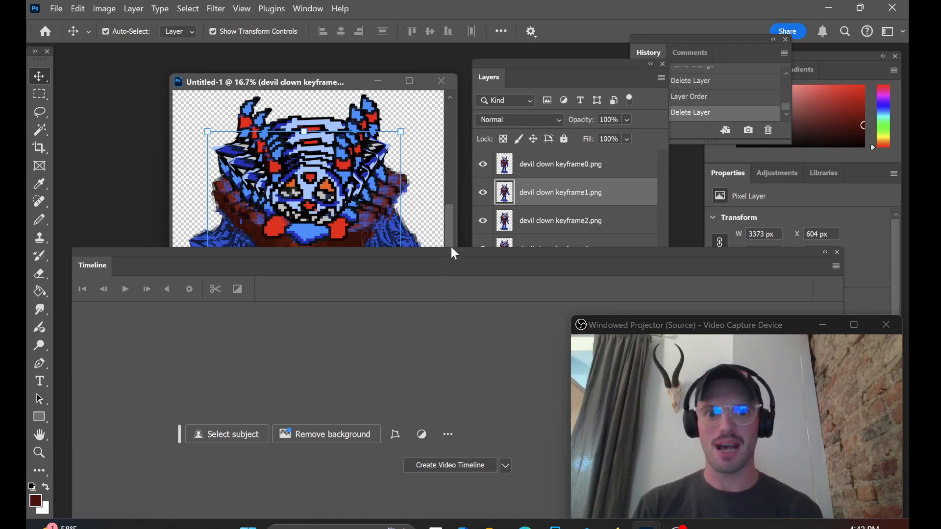
left_click_drag(455, 253, 430, 178)
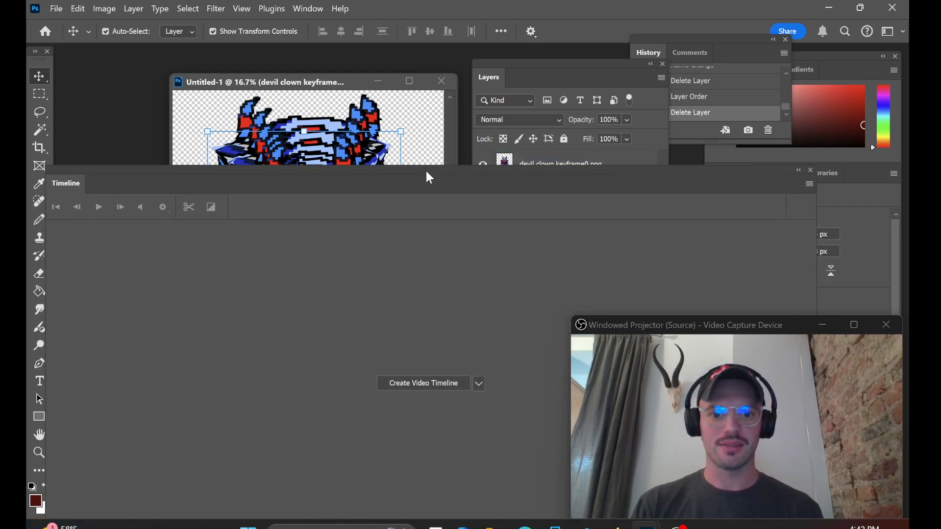
left_click(431, 384)
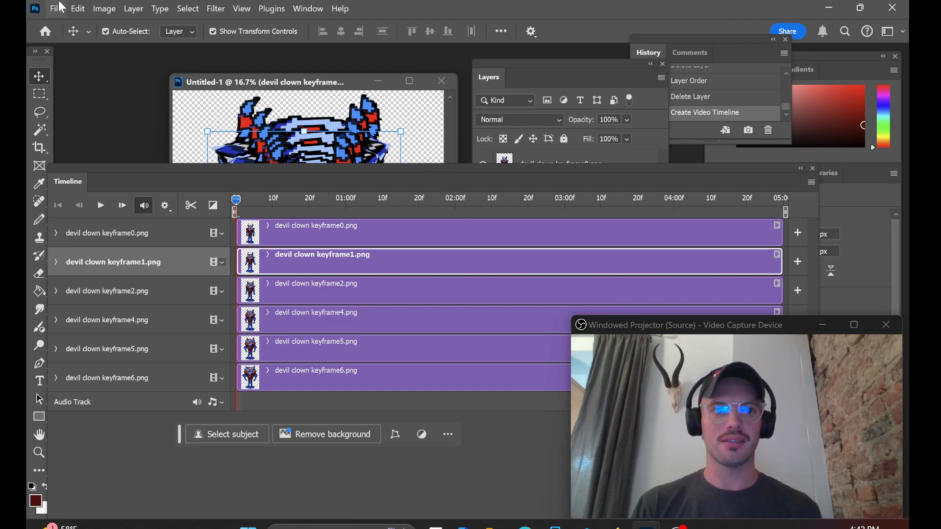
left_click(77, 8)
left_click(104, 22)
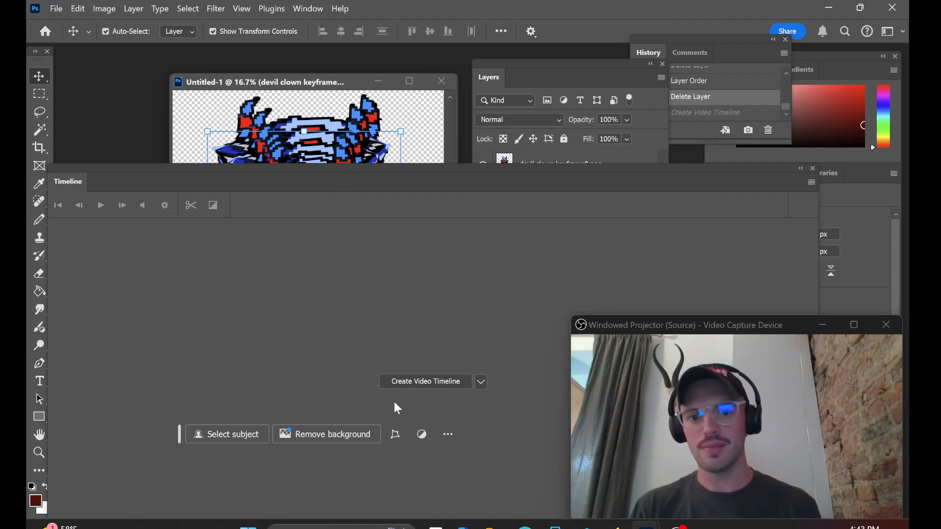
Step: Create a video timeline from the stacked devil clown keyframe layers
left_click(433, 382)
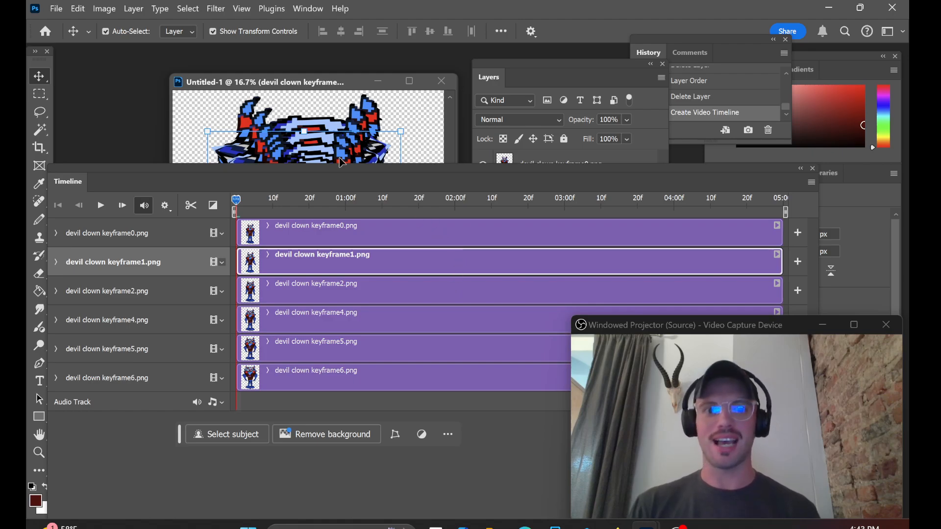
Step: Move the Timeline panel down off the canvas and briefly play the untrimmed timeline
left_click_drag(285, 167, 540, 263)
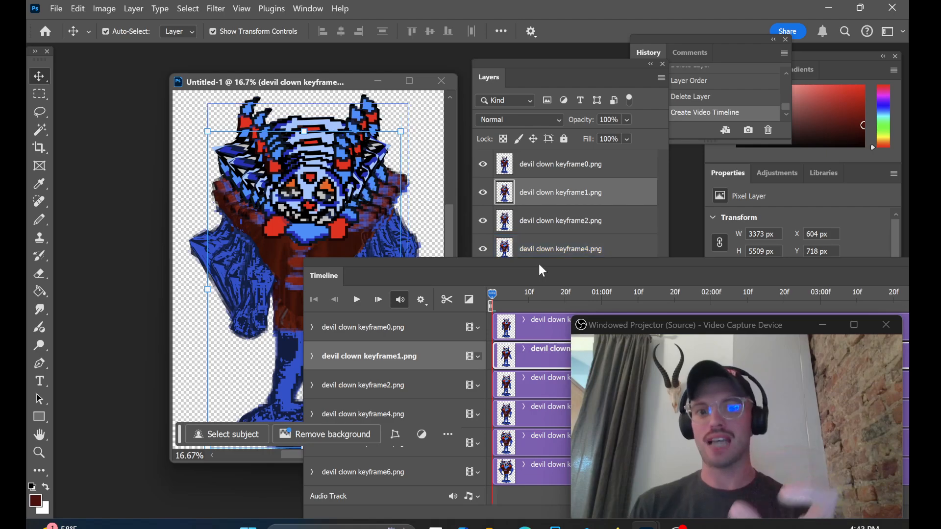
left_click(356, 305)
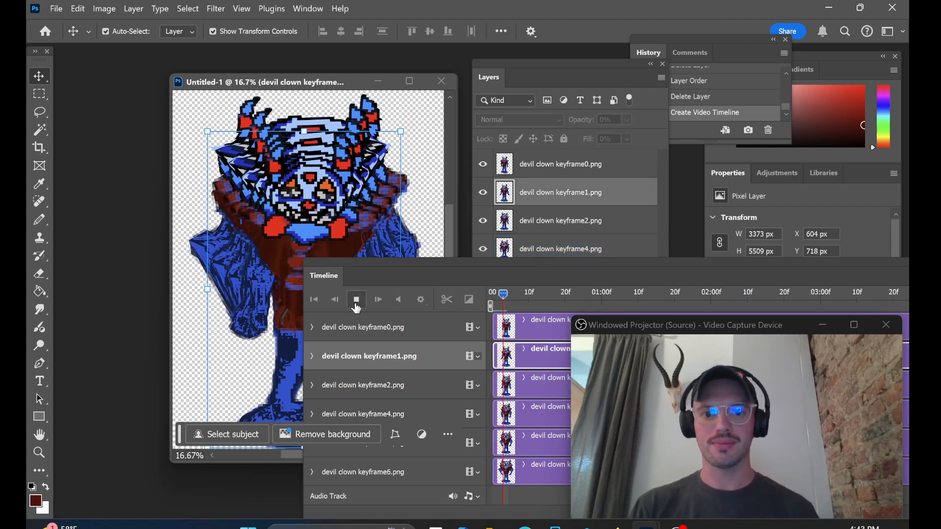
left_click(356, 305)
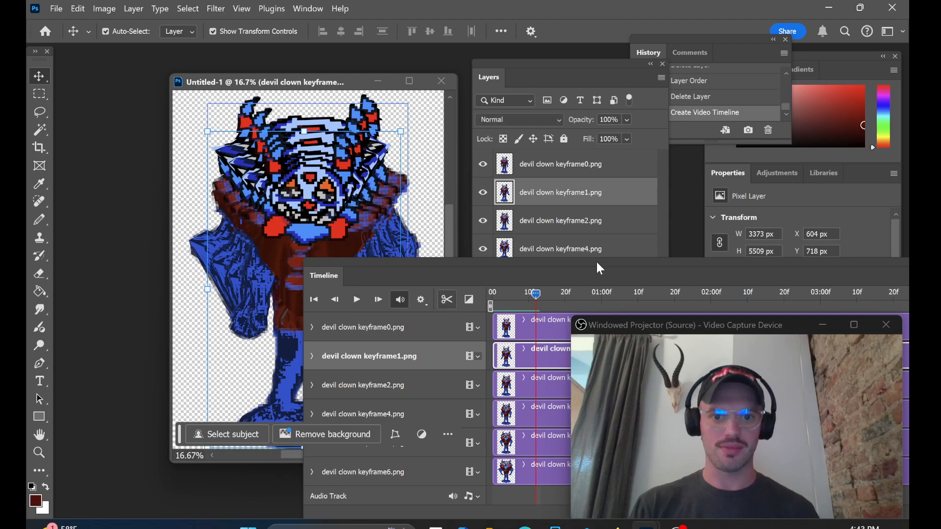
Step: With the Layers panel clear of the Timeline panel, duplicate devil clown keyframe5.png and place the copy below devil clown keyframe6.png
left_click_drag(497, 275, 301, 398)
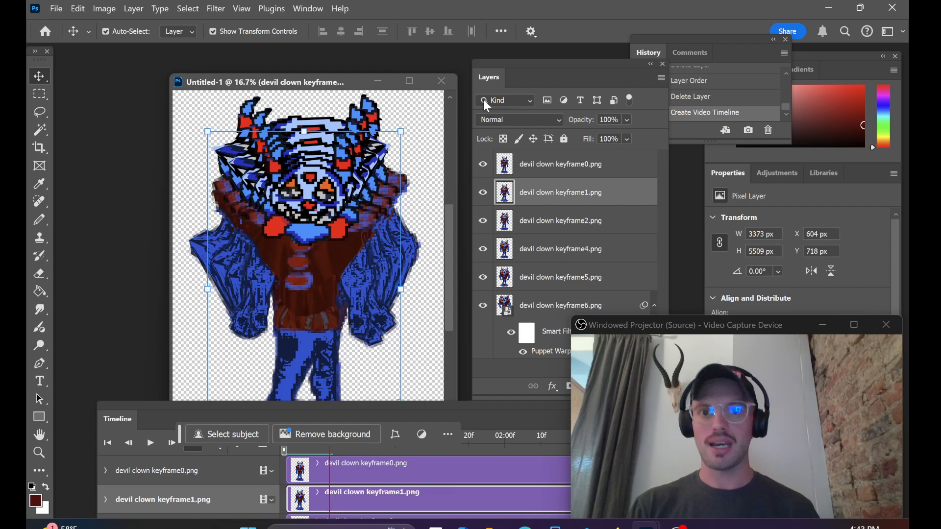
left_click_drag(548, 69, 521, 62)
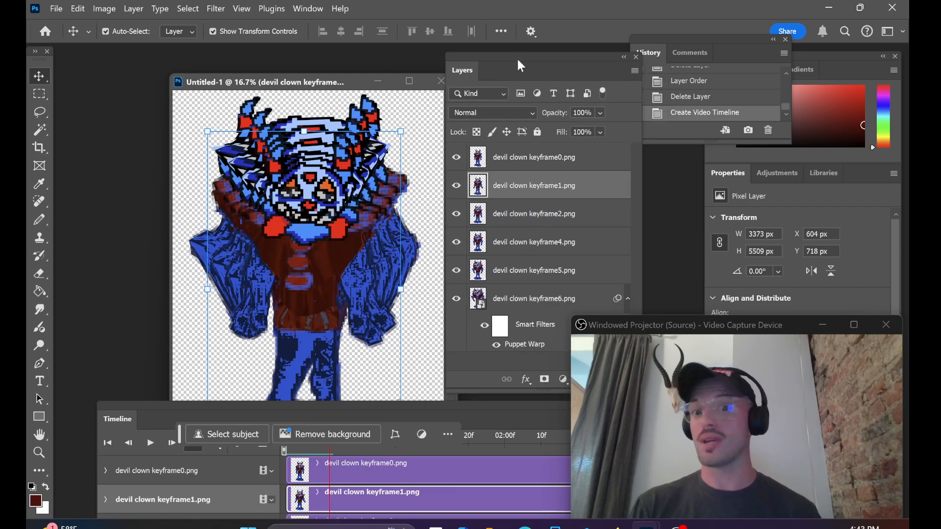
right_click(522, 271)
left_click(609, 223)
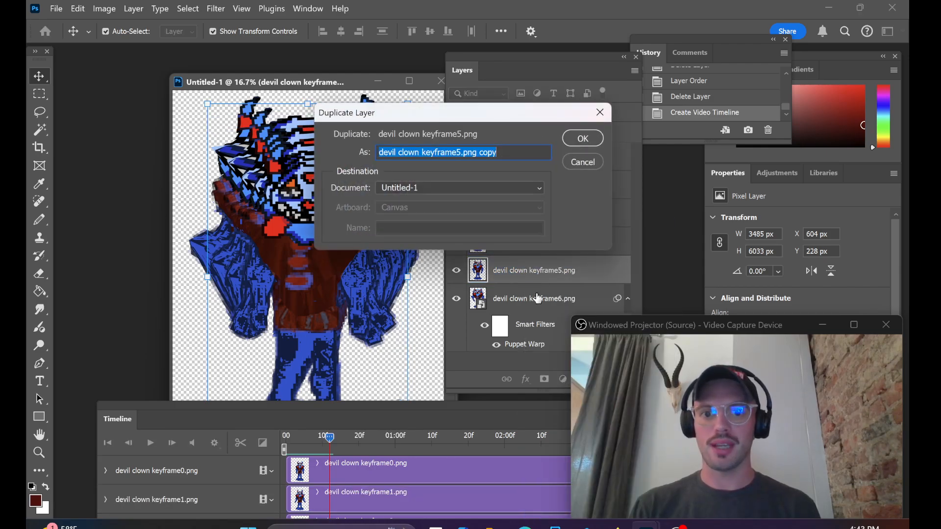
left_click(578, 143)
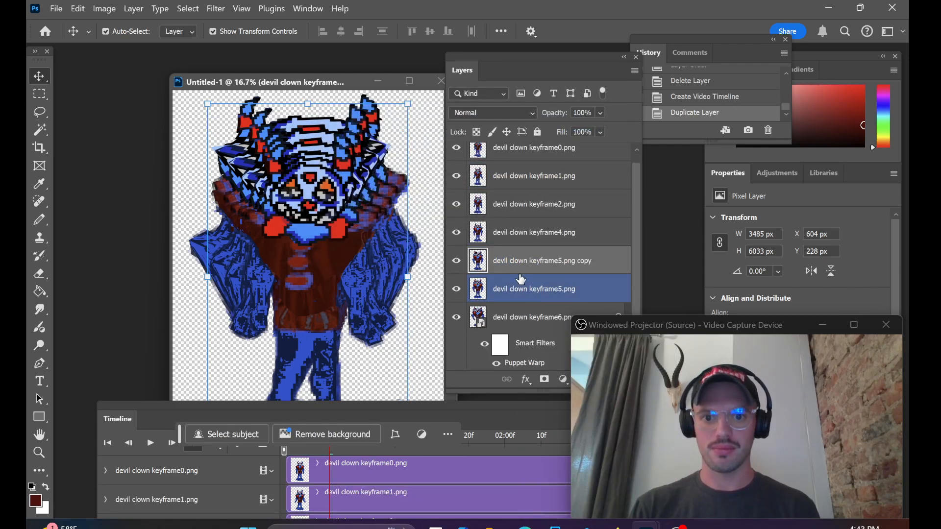
left_click_drag(521, 278, 518, 365)
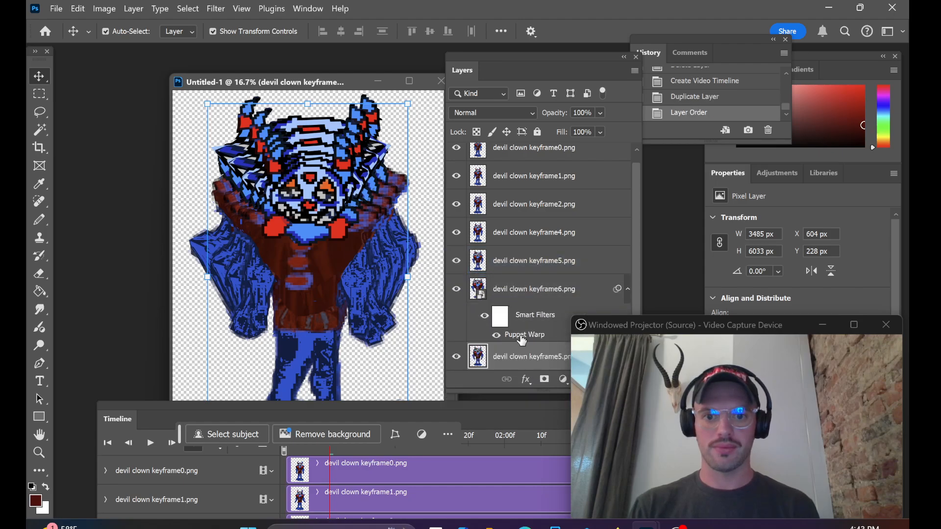
Step: Duplicate devil clown keyframe4.png and place the copy below the keyframe5 copy in the layer stack
left_click(534, 232)
right_click(534, 233)
left_click(563, 210)
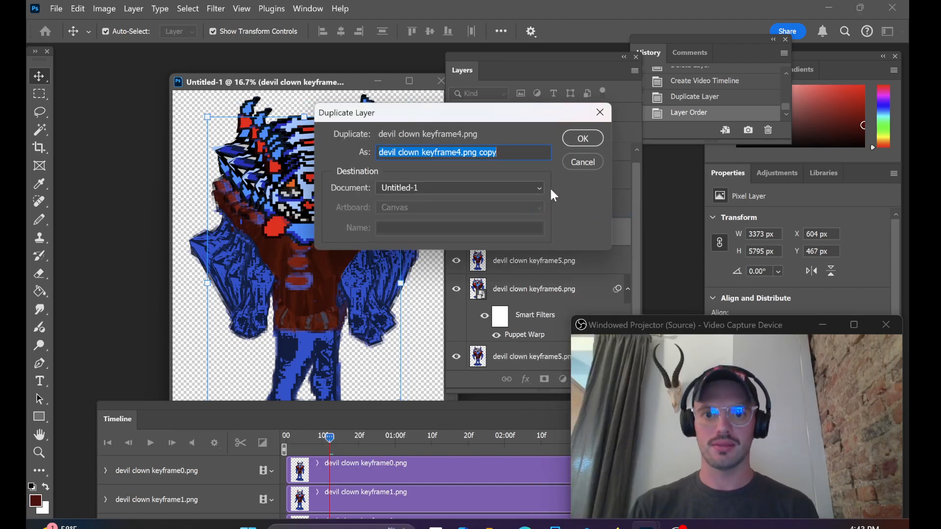
left_click(582, 138)
left_click_drag(524, 268, 512, 362)
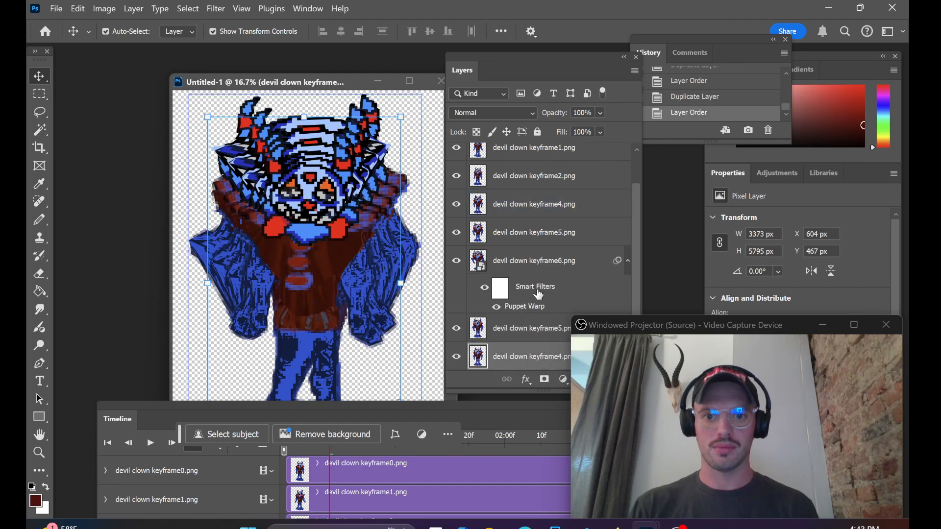
Step: Duplicate devil clown keyframe2.png and place the copy below the keyframe4 copy in the layer stack
left_click(549, 185)
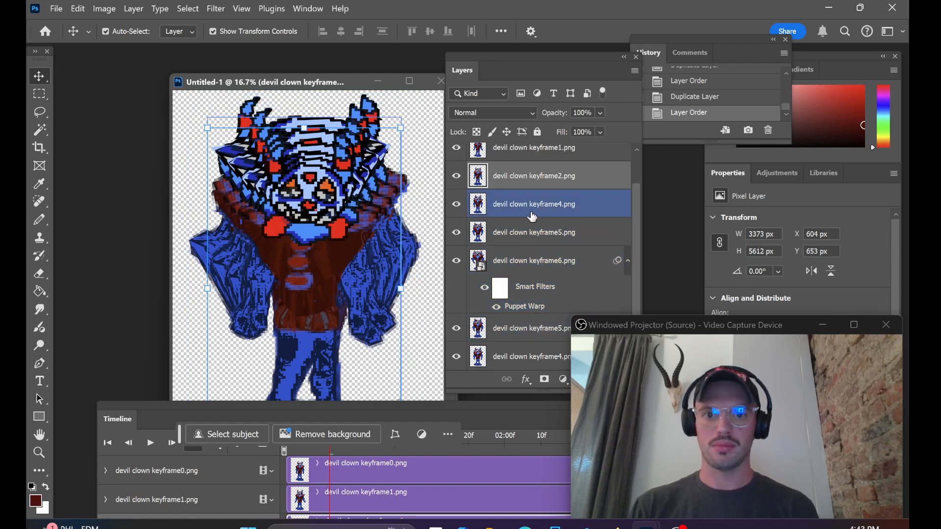
right_click(536, 189)
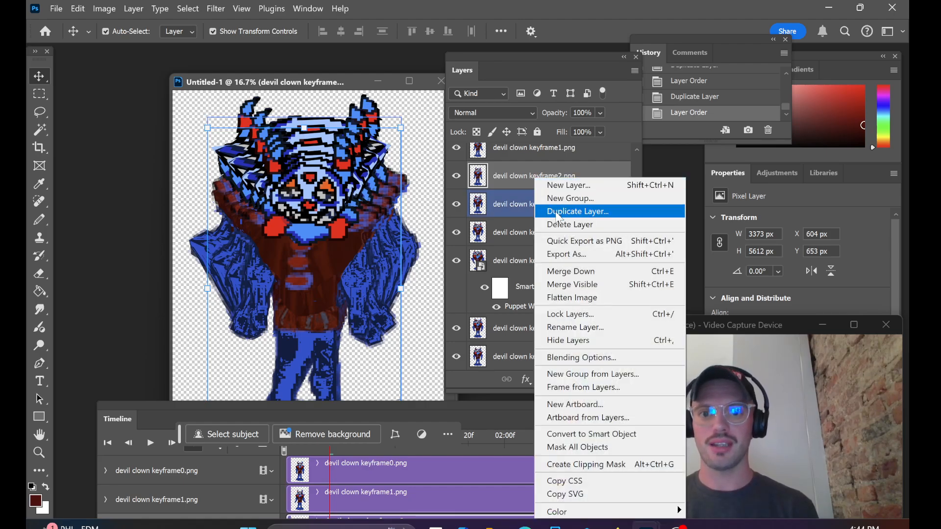
left_click(559, 216)
left_click(579, 137)
left_click_drag(529, 176, 520, 375)
Step: Duplicate devil clown keyframe1.png and place the copy below the keyframe2 copy at the end of the layer stack
left_click(533, 186)
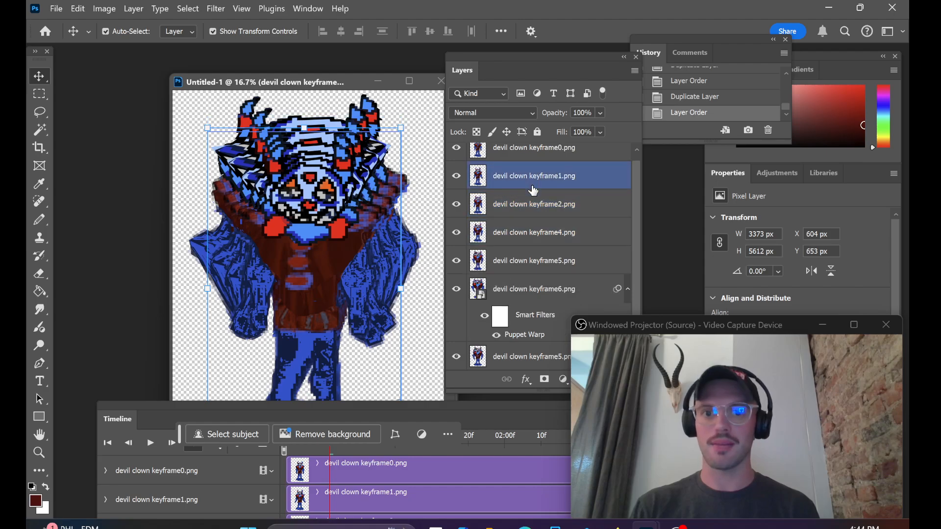
right_click(532, 185)
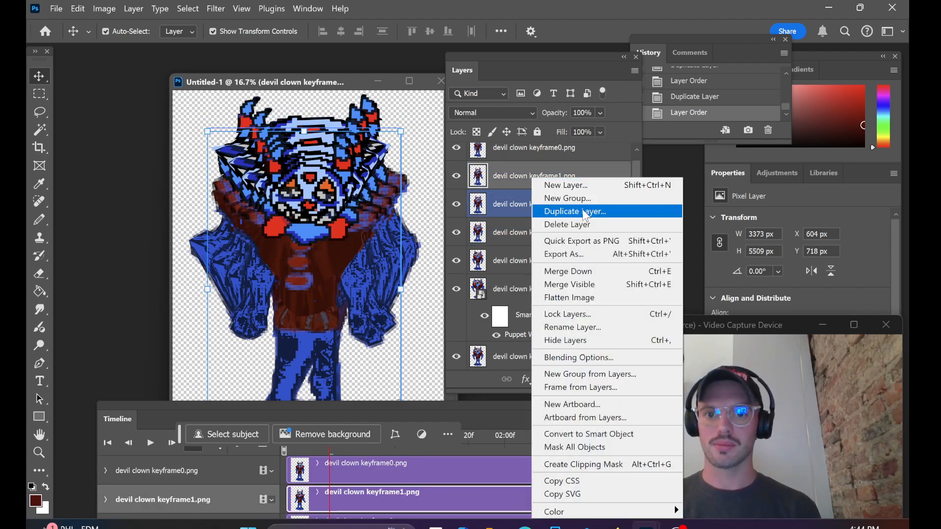
left_click(561, 215)
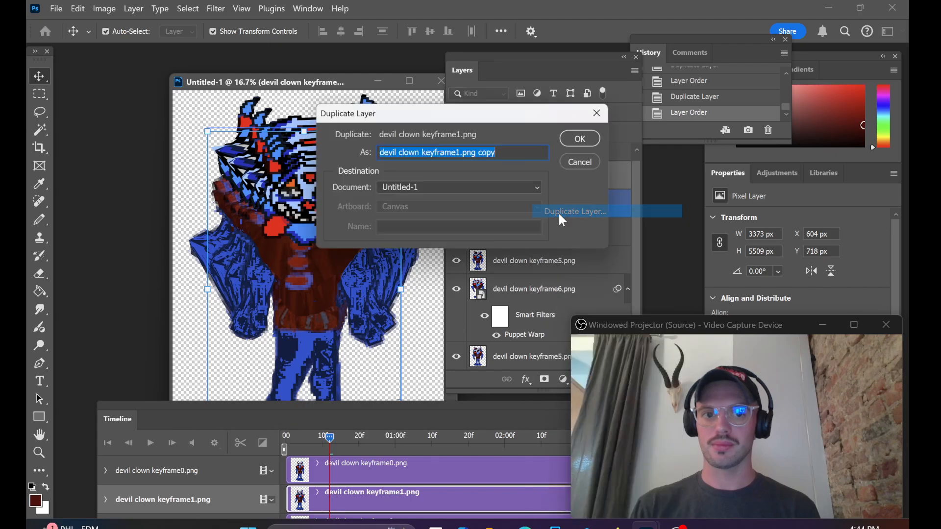
left_click(567, 145)
left_click_drag(525, 187, 509, 362)
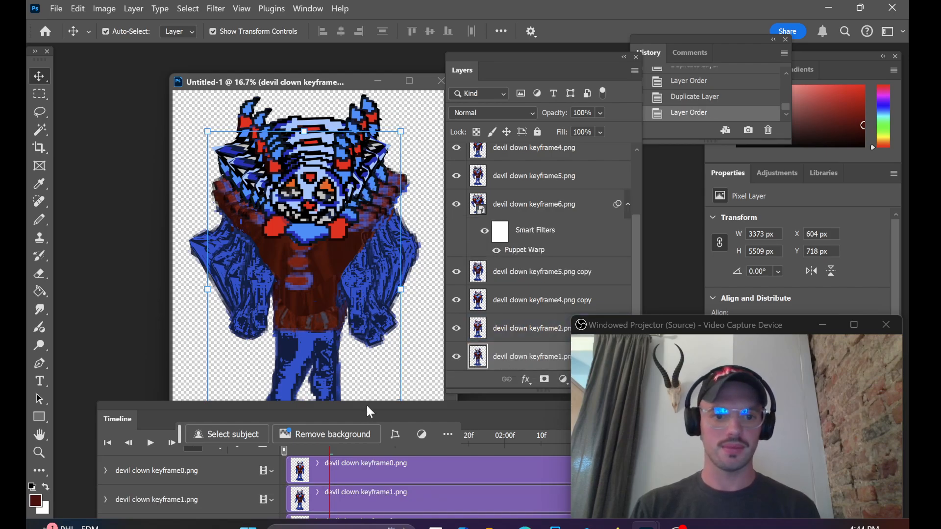
Step: Move the Timeline panel up, trim the keyframe0 and keyframe1 clips to about 3 frames, and briefly play the timeline
left_click_drag(368, 407, 349, 102)
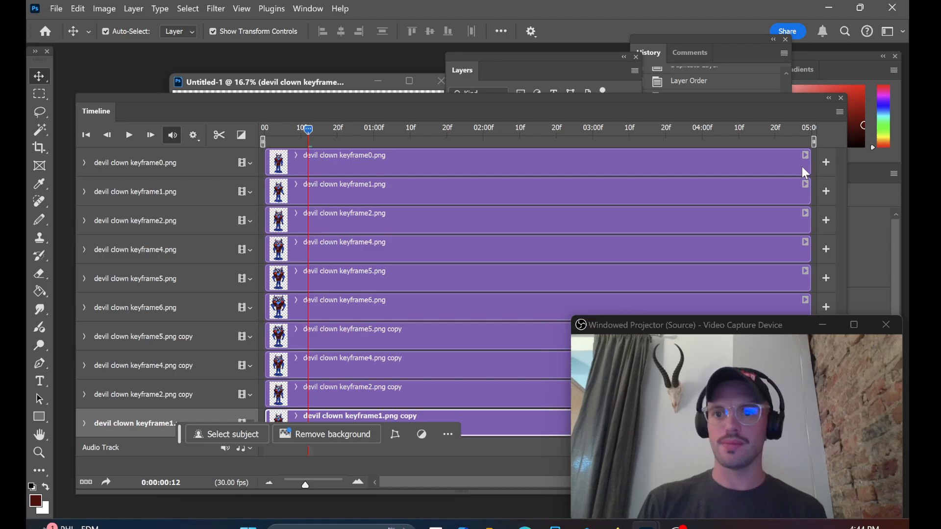
left_click_drag(808, 162, 273, 164)
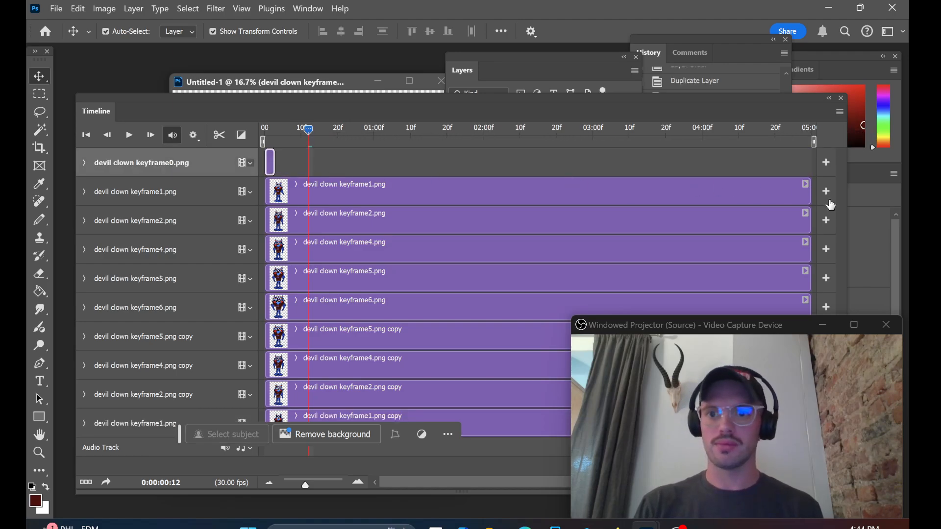
left_click_drag(809, 191, 274, 192)
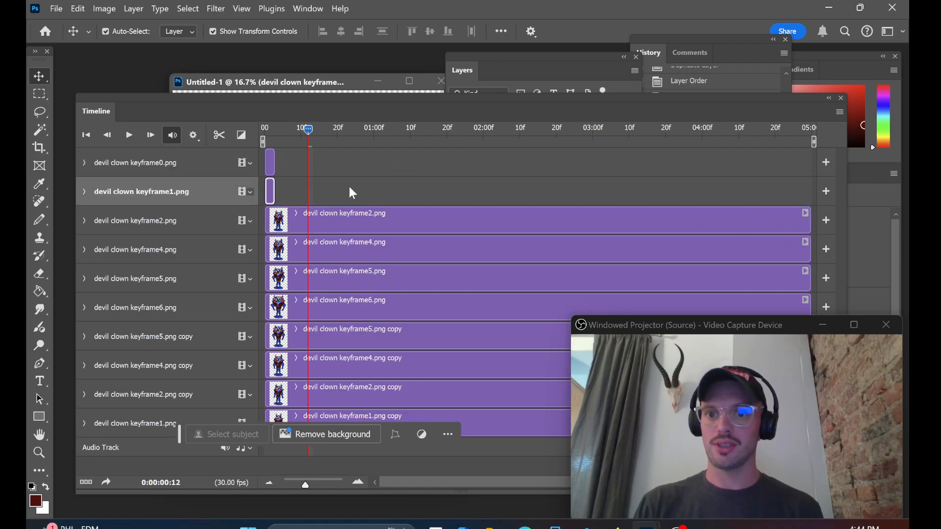
left_click(129, 136)
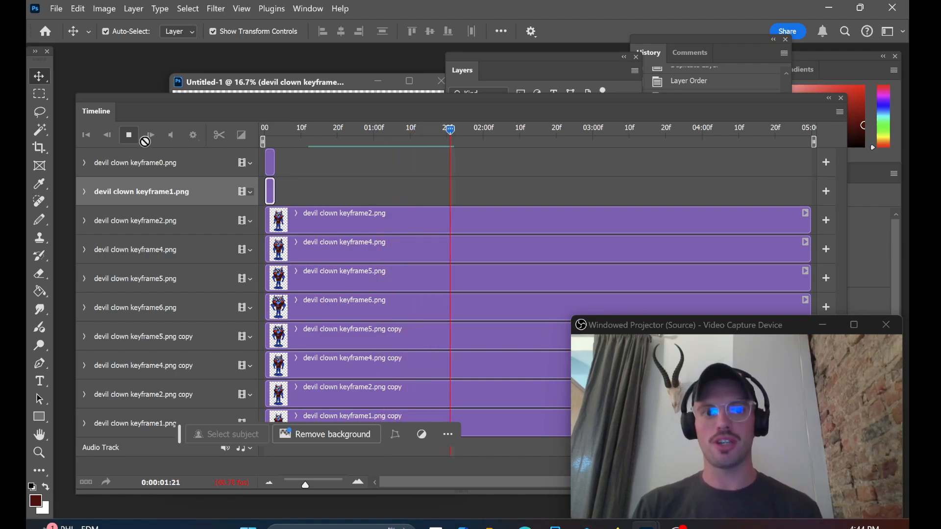
left_click(129, 142)
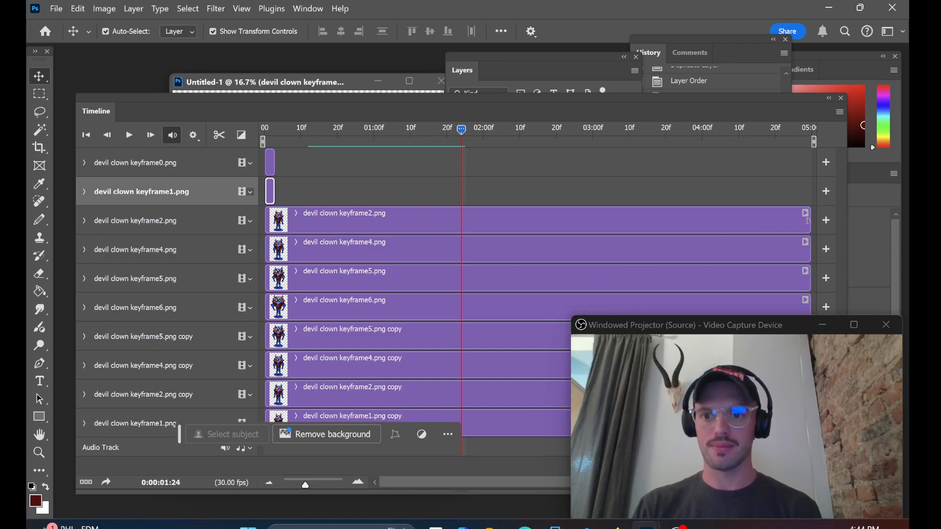
Step: Trim the ends of the keyframe2, keyframe4, keyframe5 and keyframe6 clips to about 3 frames each
left_click_drag(808, 221, 273, 218)
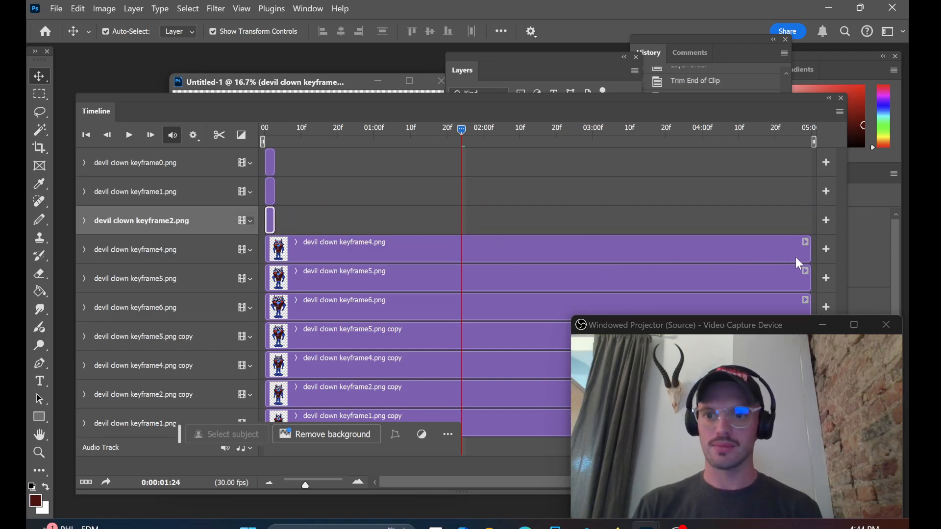
left_click_drag(808, 251, 272, 221)
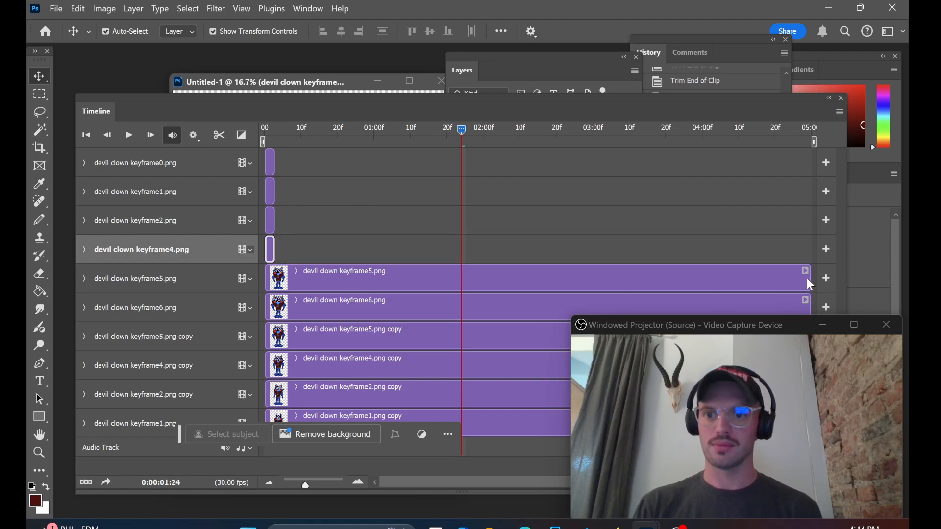
left_click_drag(807, 279, 280, 245)
left_click_drag(689, 97, 666, 64)
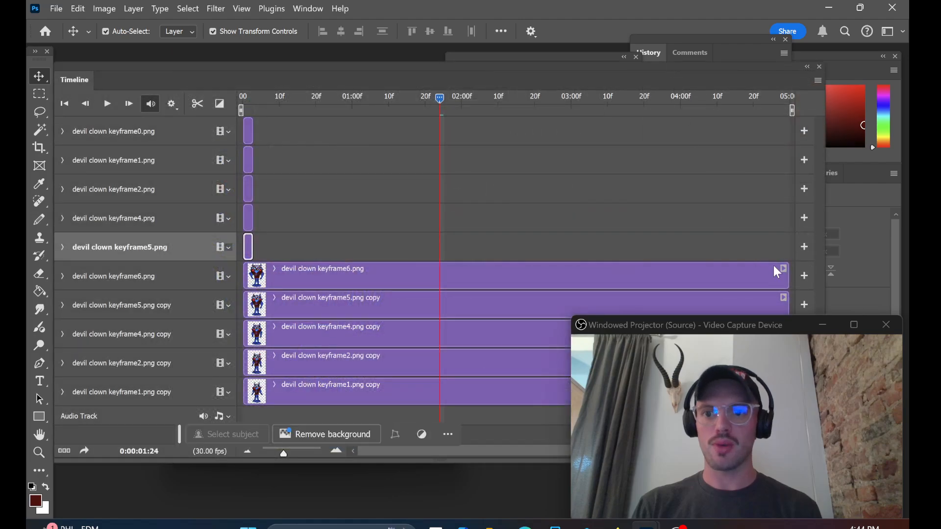
left_click_drag(788, 283, 253, 283)
Step: Narrow the Timeline panel and trim the keyframe5, keyframe4, keyframe2 and keyframe1 copy clips to about 3 frames each
left_click_drag(385, 58, 392, 444)
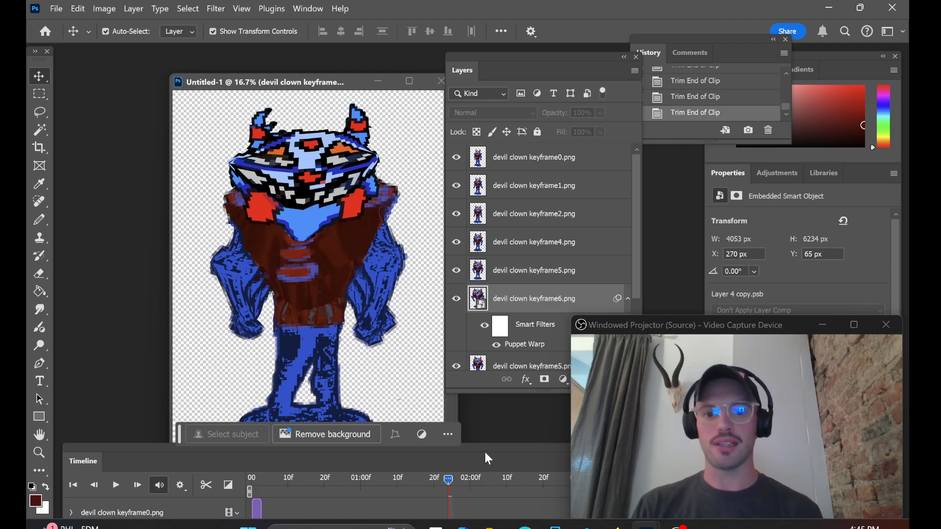
left_click_drag(484, 447, 486, 88)
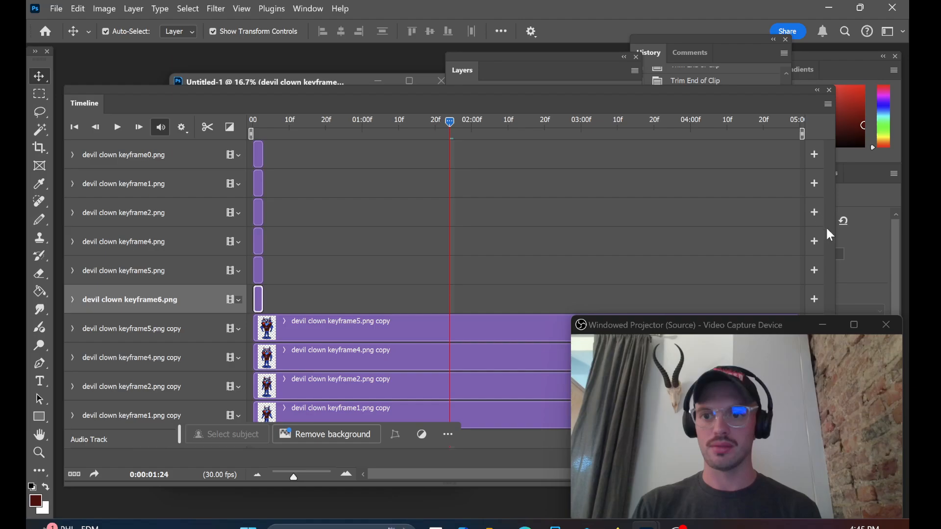
left_click_drag(835, 235, 568, 270)
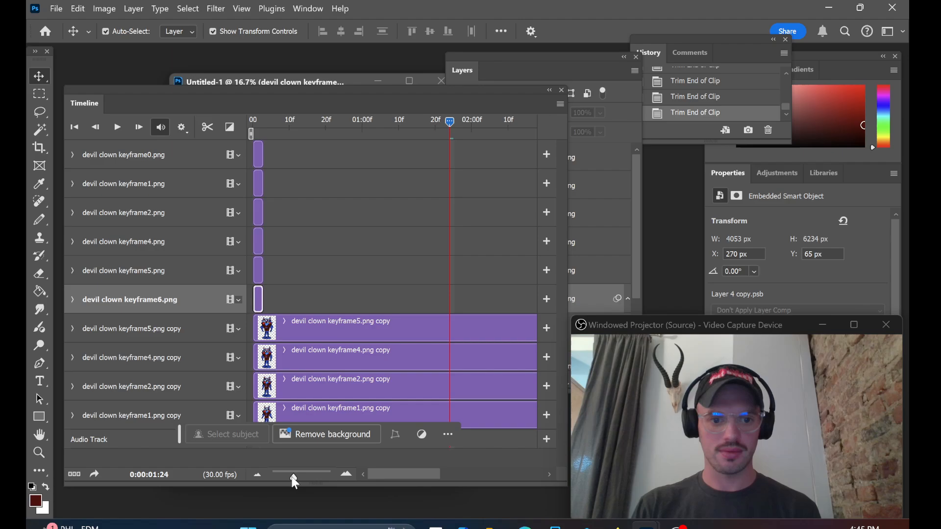
mouse_move(294, 478)
left_mouse_down()
mouse_move(273, 478)
mouse_move(288, 474)
left_mouse_up()
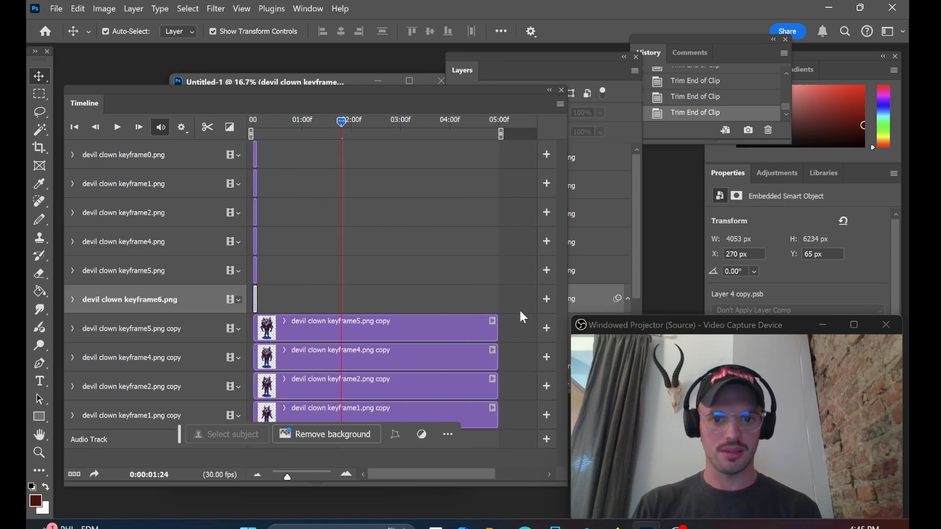
left_click_drag(494, 326, 256, 327)
left_click_drag(491, 367, 263, 359)
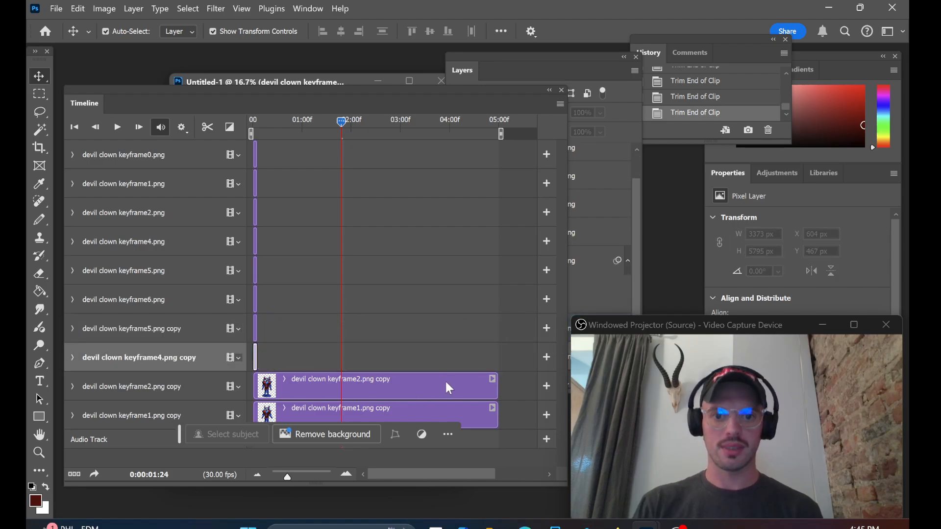
left_click_drag(495, 391, 259, 385)
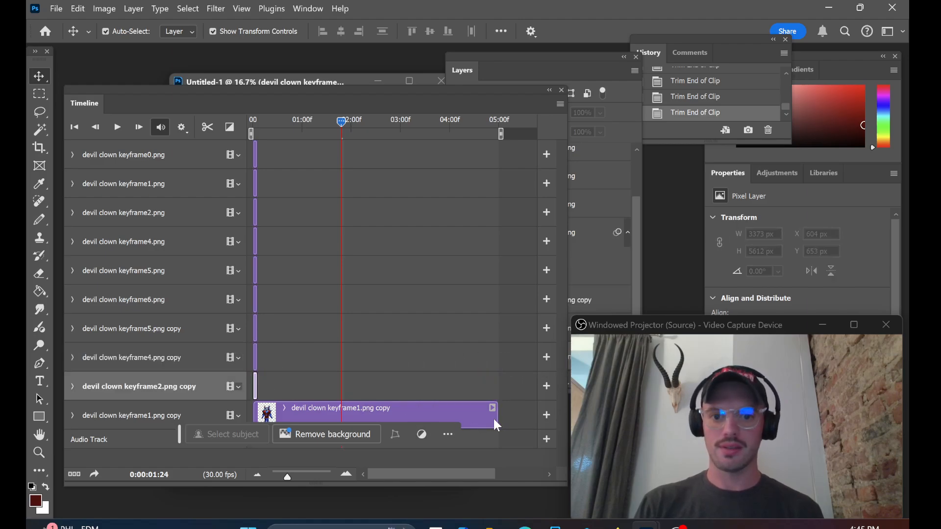
left_click_drag(493, 419, 260, 407)
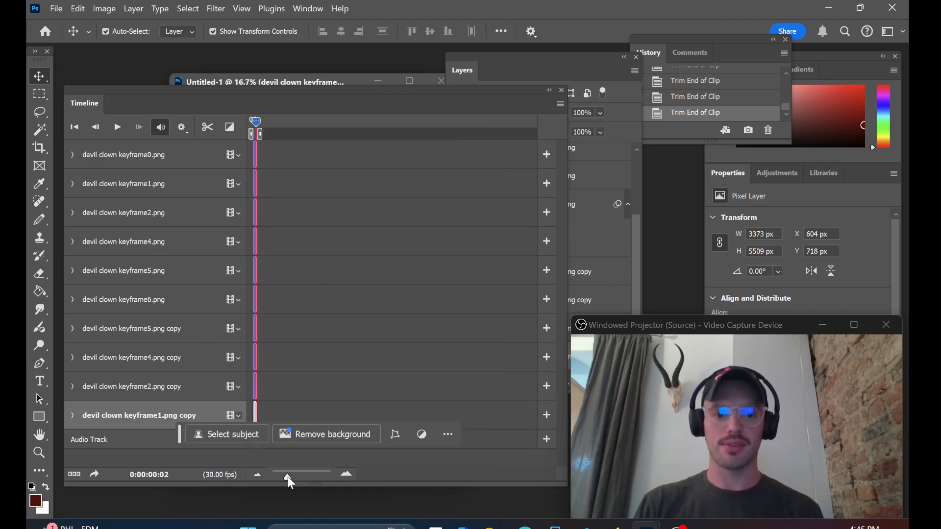
Step: Stagger the keyframe1, keyframe2 and keyframe4 clips end to end after the keyframe0 clip, each starting where the previous one ends
left_click_drag(287, 477, 321, 478)
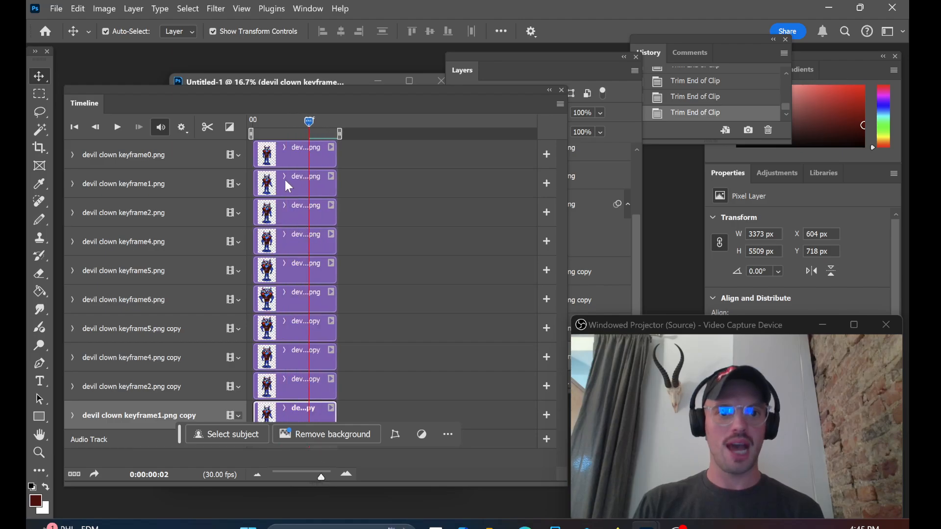
left_click_drag(288, 186, 374, 182)
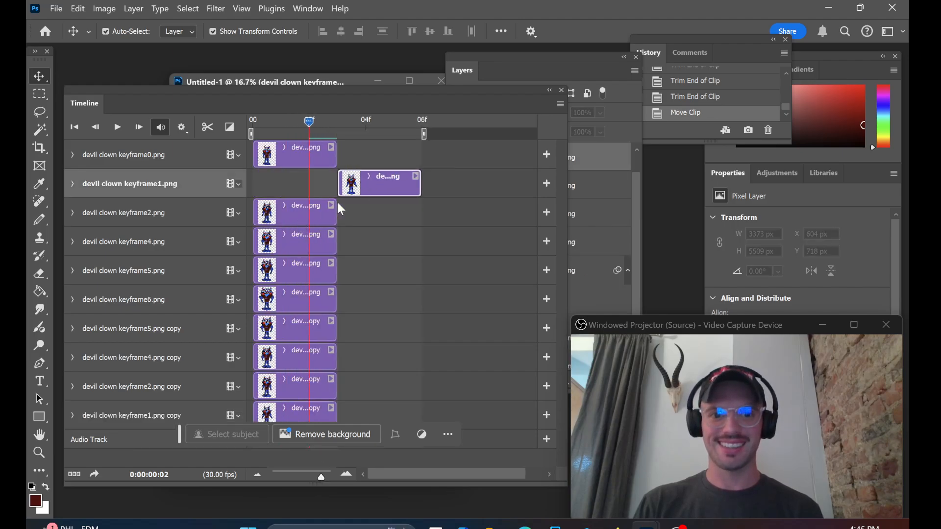
left_click_drag(278, 219, 449, 206)
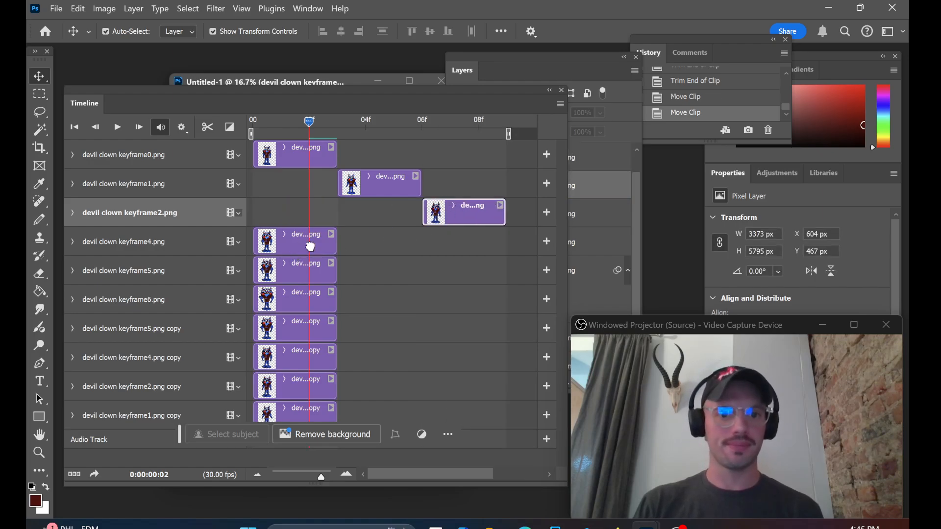
left_click_drag(311, 246, 498, 238)
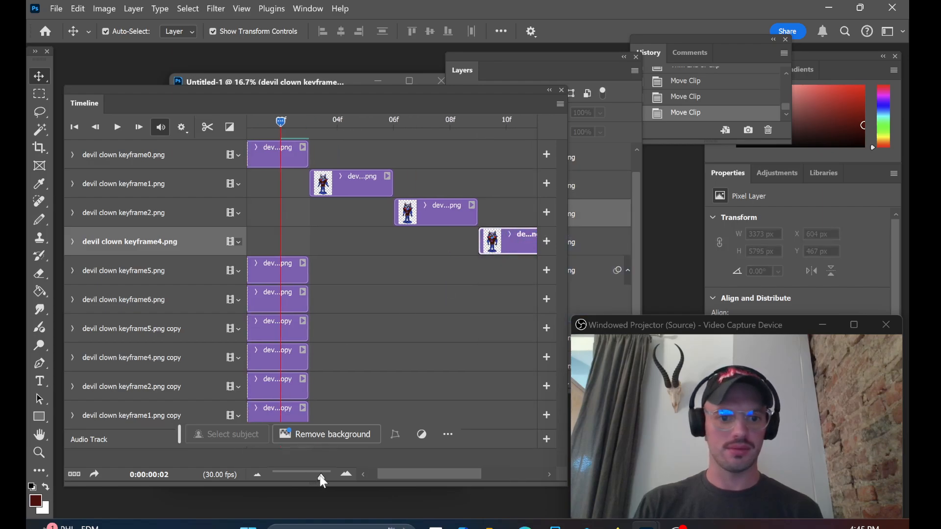
Step: Stagger the keyframe5, keyframe6 and the keyframe5, keyframe4, keyframe2 and keyframe1 copy clips end to end after the keyframe4 clip
left_click_drag(322, 479, 310, 474)
left_click_drag(271, 271, 426, 272)
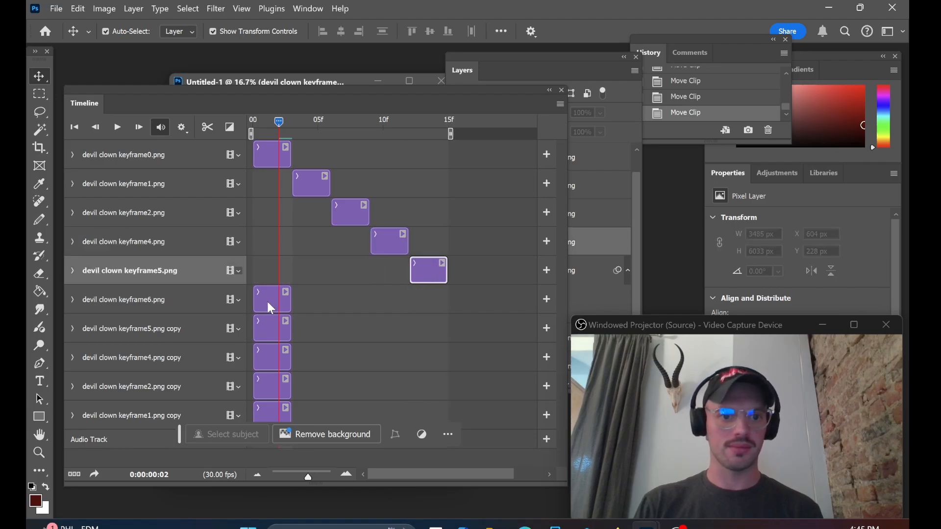
left_click_drag(268, 303, 457, 297)
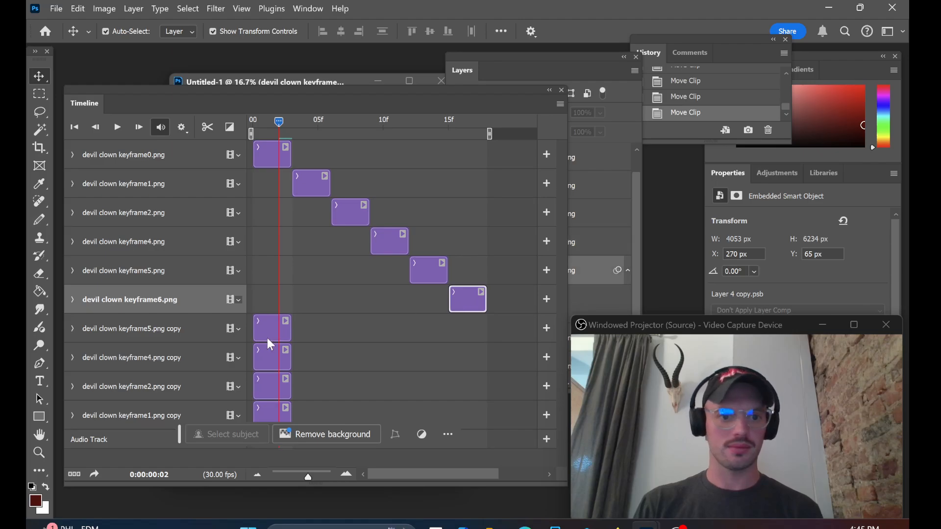
left_click_drag(267, 338, 506, 325)
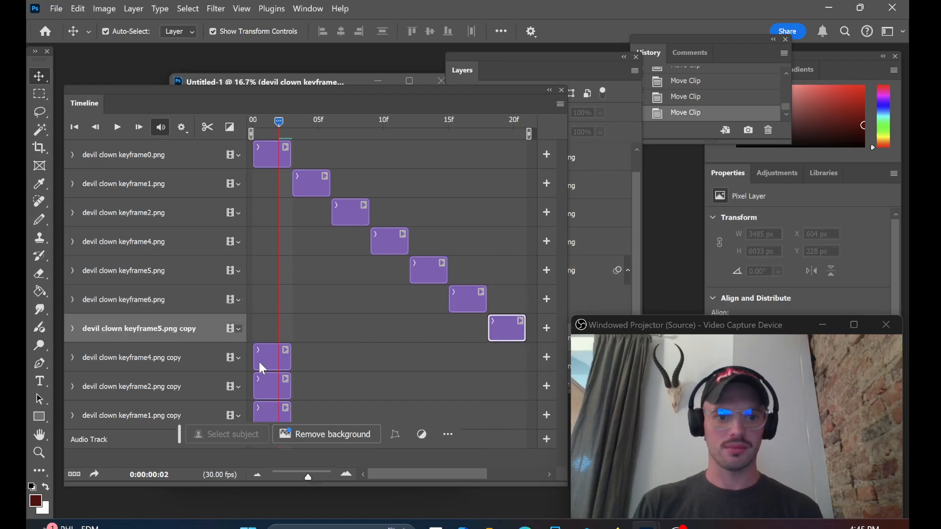
left_click_drag(261, 361, 536, 359)
left_click_drag(311, 475, 300, 476)
left_click_drag(257, 390, 416, 385)
left_click_drag(265, 420, 437, 416)
Step: Move the Timeline panel off the canvas, play back the clown animation several times, and shift the document window away from the panels
left_click_drag(231, 92, 635, 115)
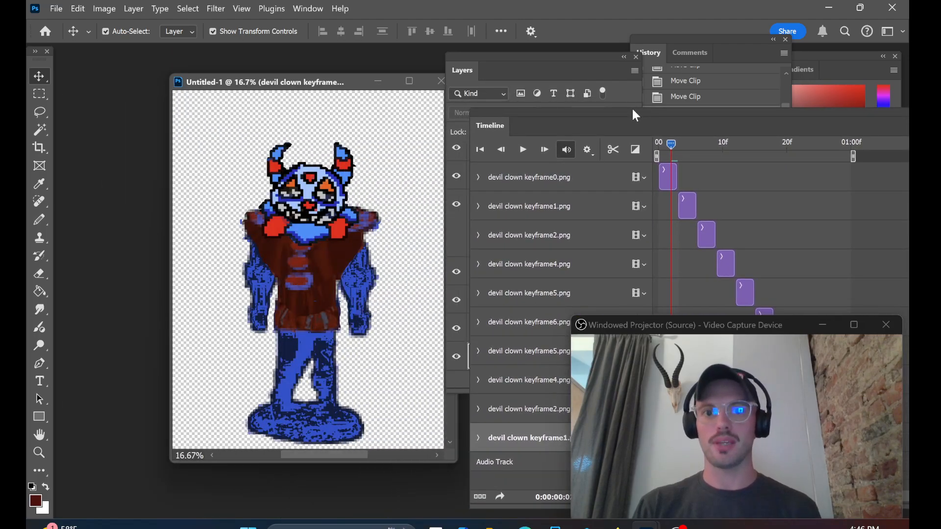
left_click(523, 150)
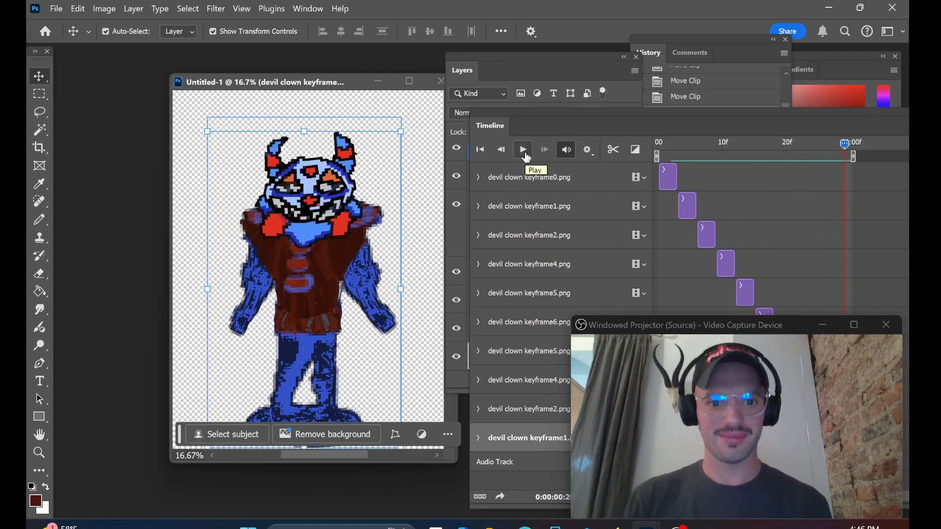
left_click(524, 150)
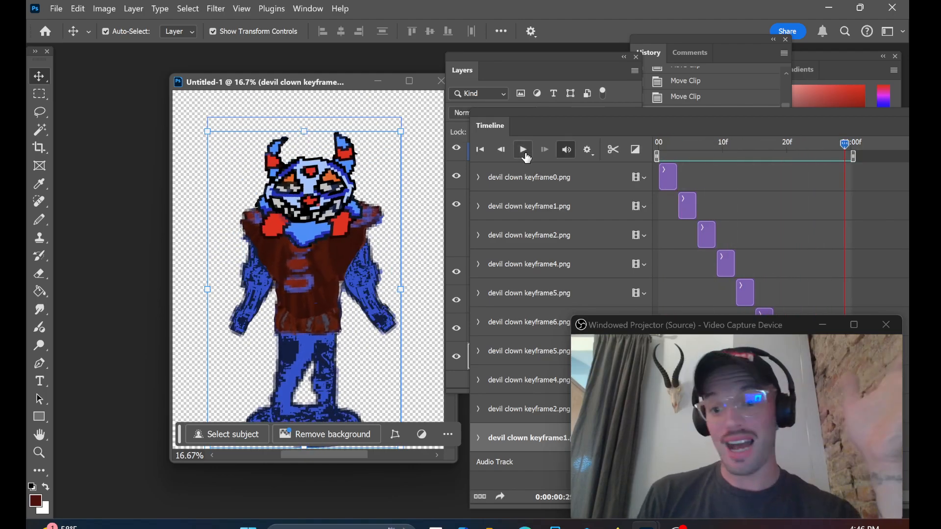
left_click(526, 155)
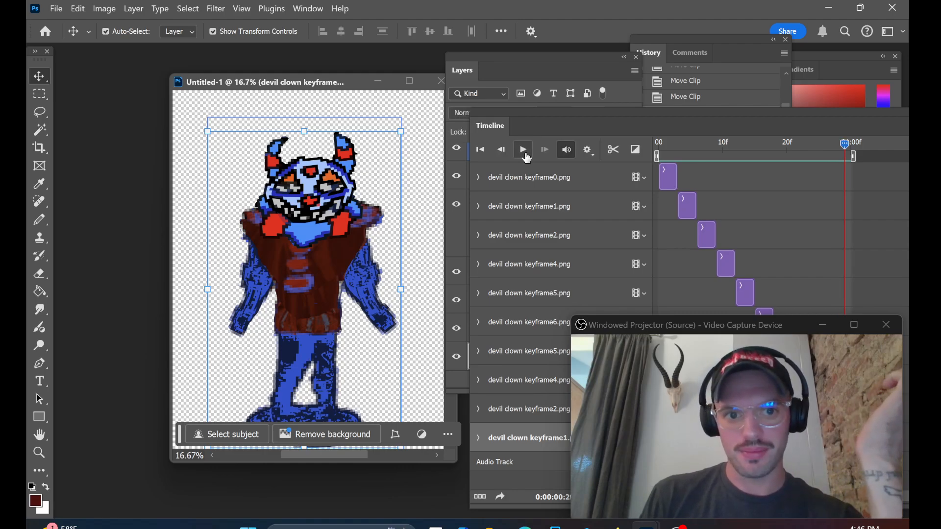
left_click(525, 154)
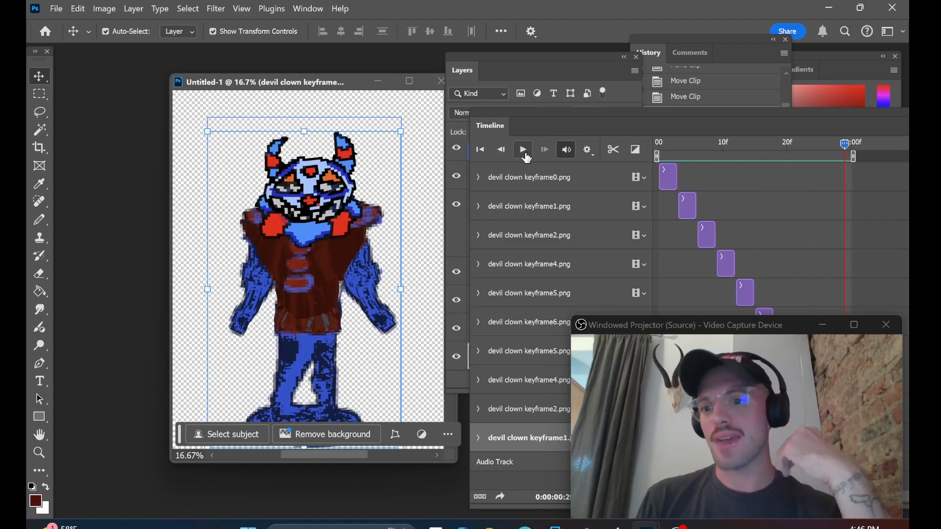
left_click(525, 151)
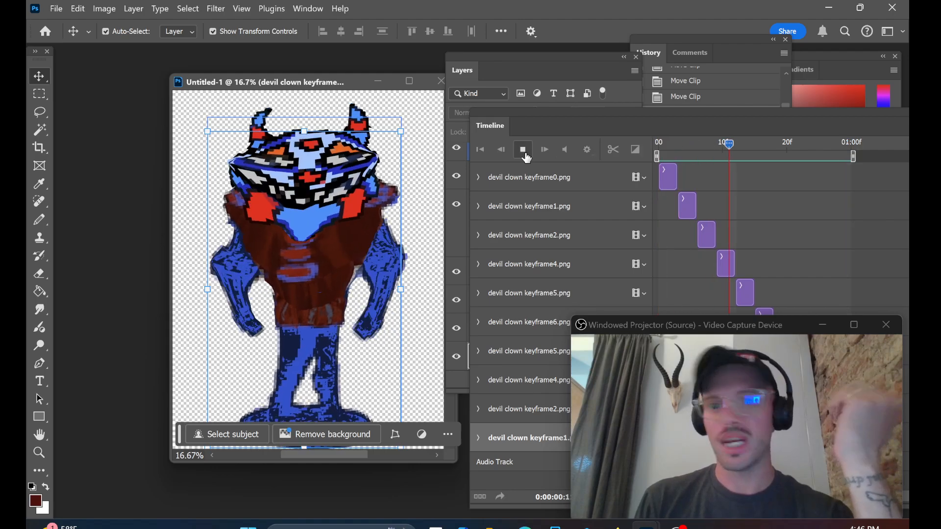
left_click_drag(343, 85, 289, 80)
left_click(60, 12)
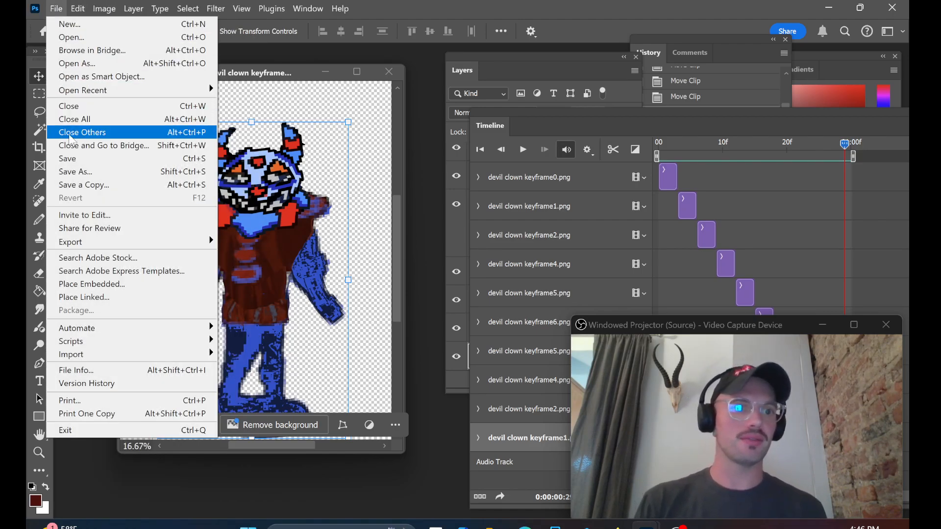
left_click(76, 172)
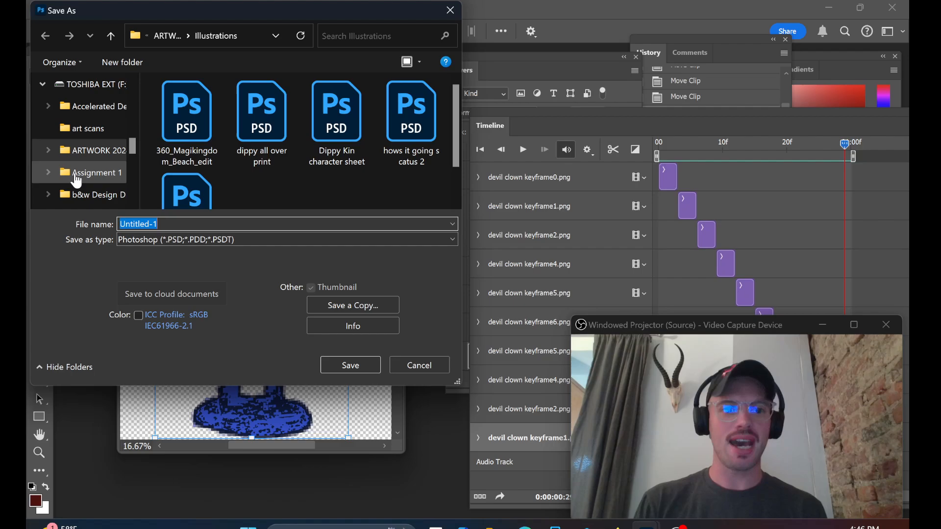
left_click(134, 239)
left_click(69, 280)
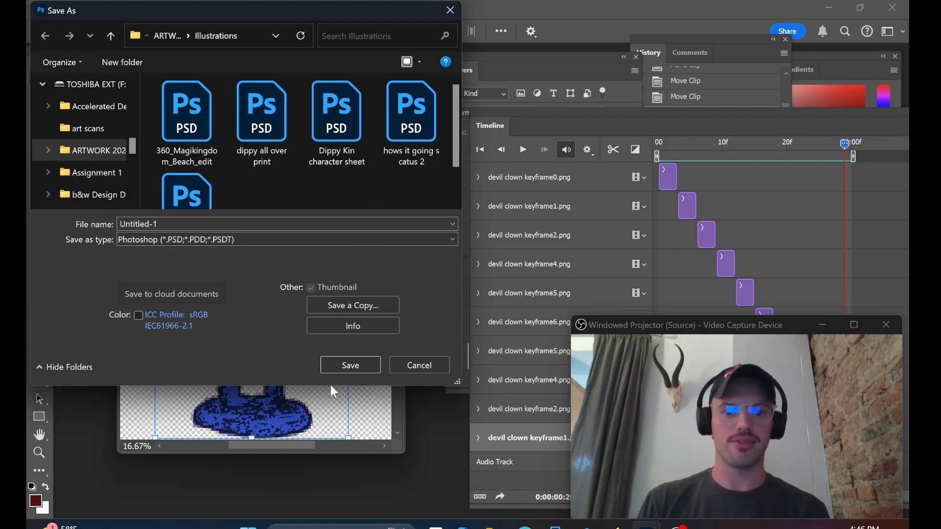
left_click(434, 366)
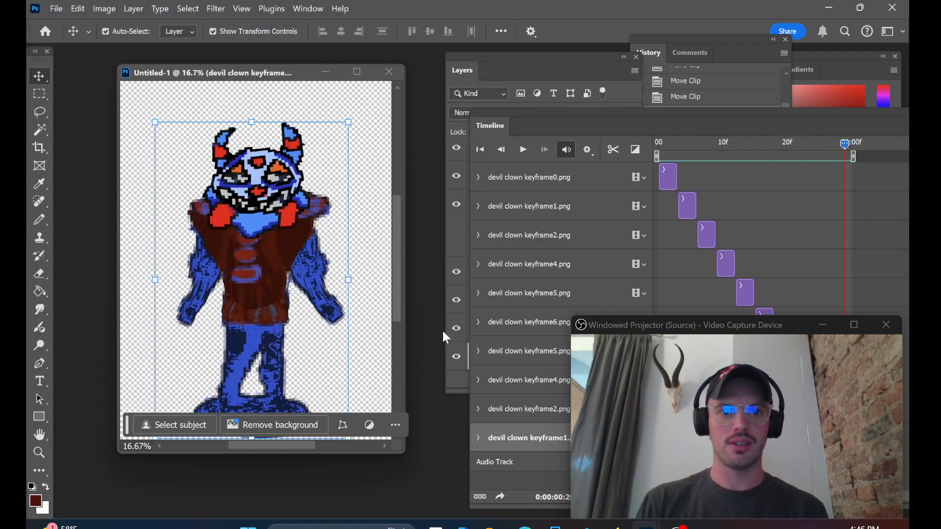
left_click(55, 10)
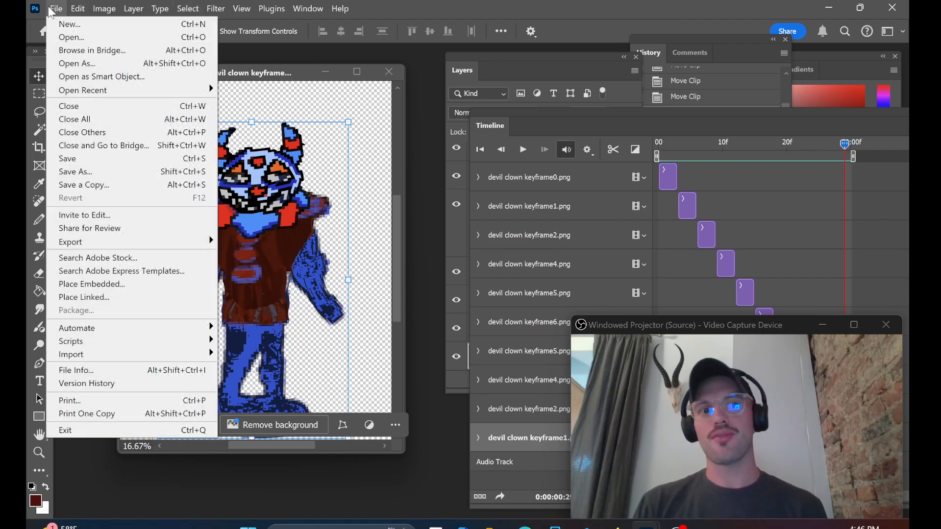
left_click(117, 171)
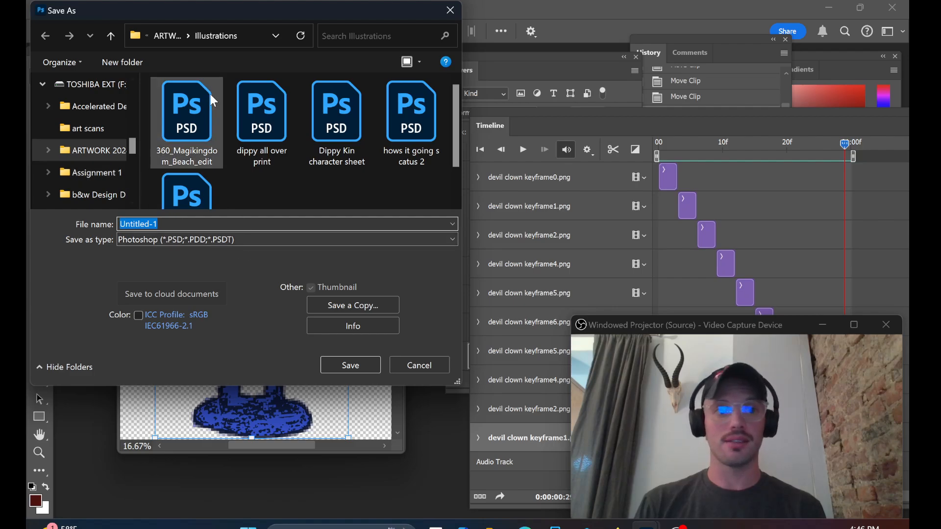
left_click(449, 10)
Step: Open the Save for Web (Legacy) export for the animation as a GIF and reposition its dialog to reach the save controls
left_click(56, 10)
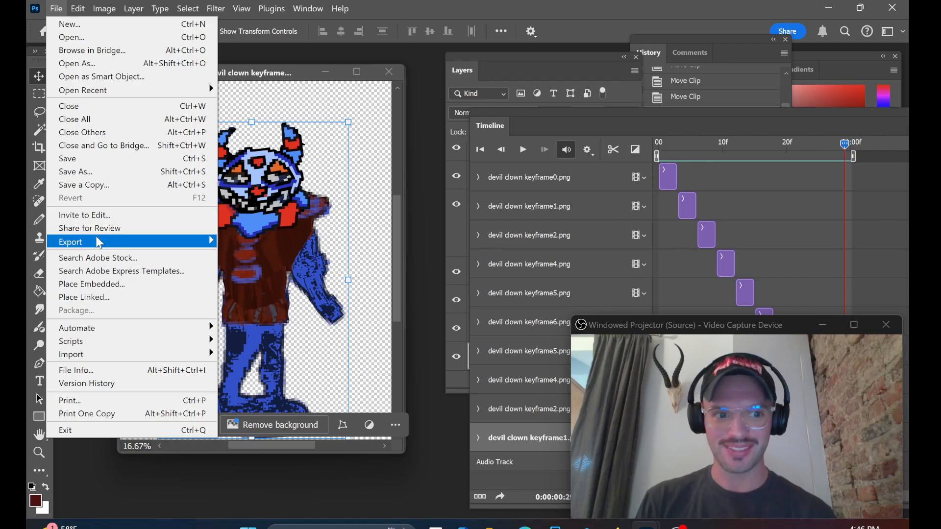
mouse_move(99, 243)
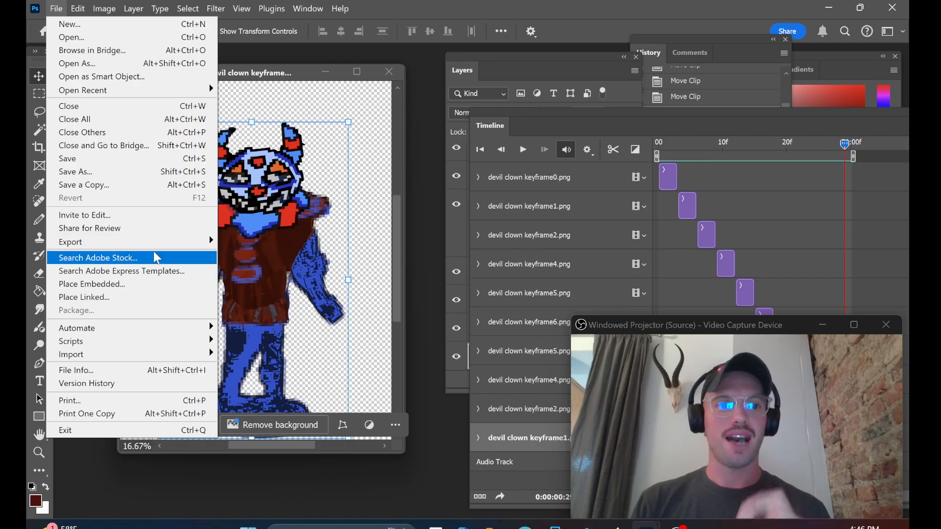
mouse_move(206, 243)
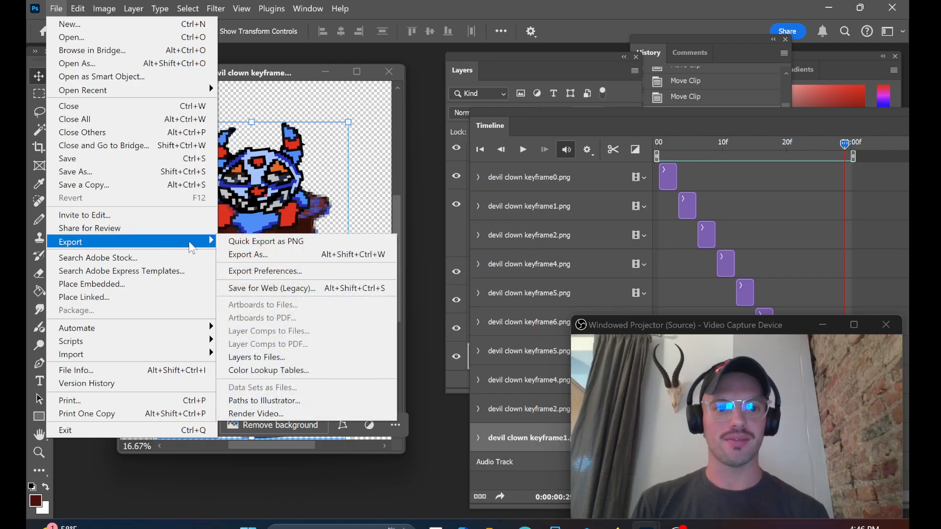
left_click(258, 290)
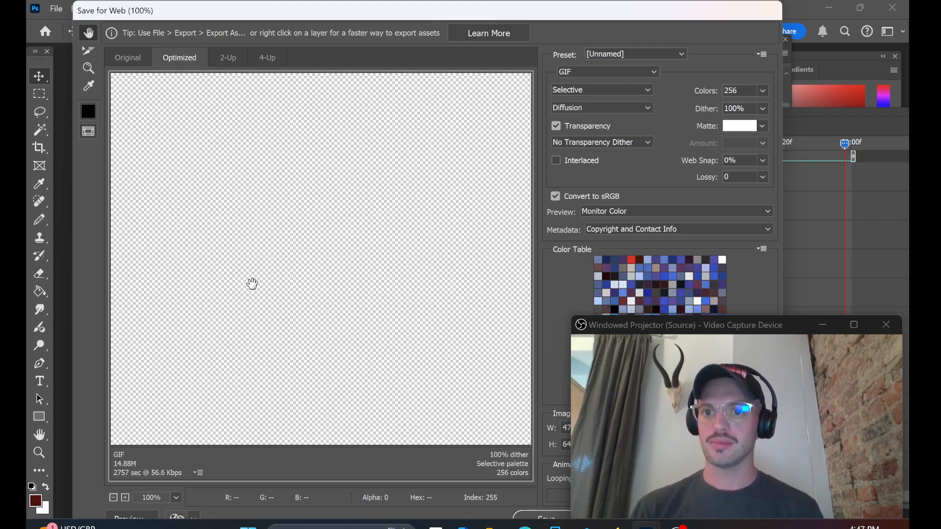
left_click_drag(553, 14, 515, 16)
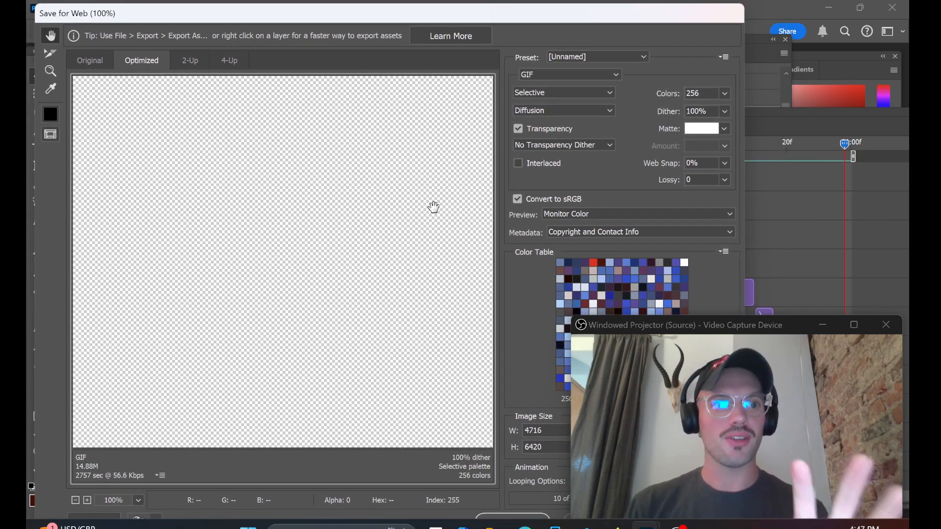
left_click(51, 71)
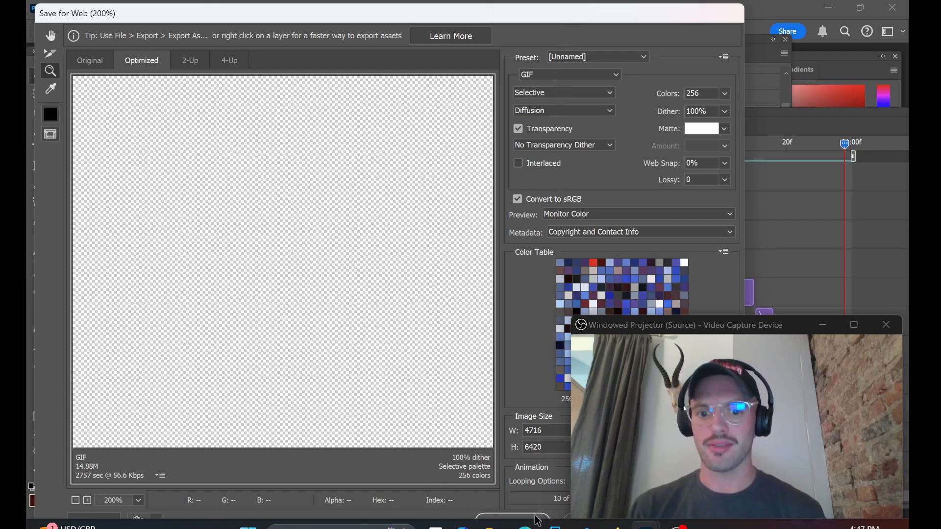
left_click_drag(550, 20, 556, 16)
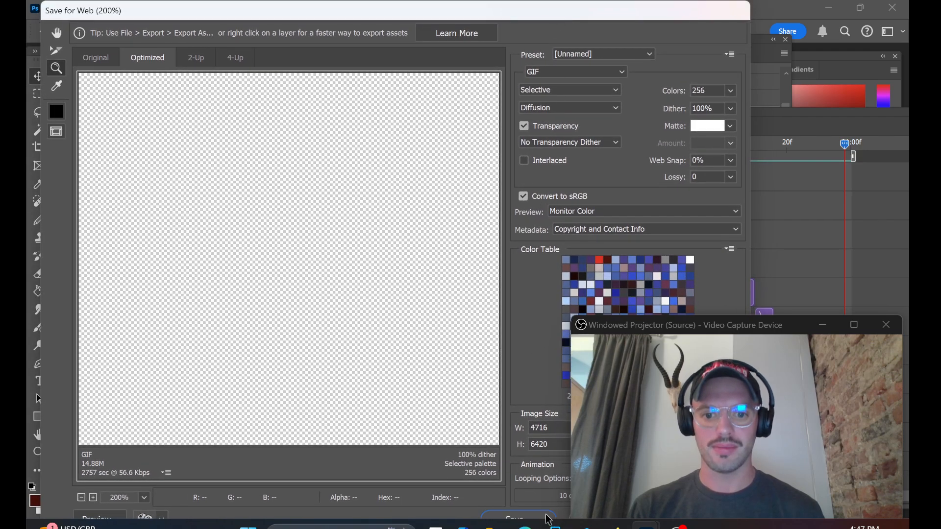
Step: Save the optimized GIF into the VIDEO 2024 folder under the name "mask body 10162024" and leave the export dialog
left_click(547, 518)
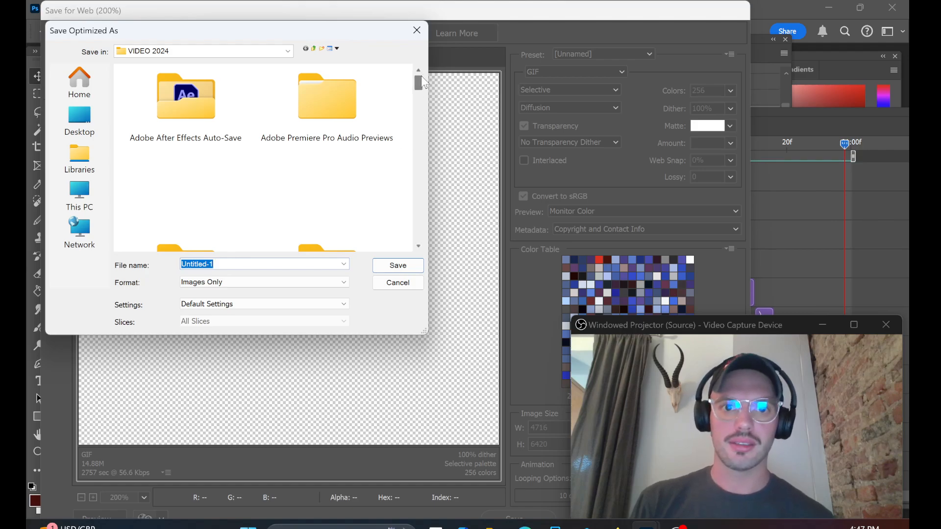
scroll(424, 83, "down", 5)
scroll(423, 84, "up", 4)
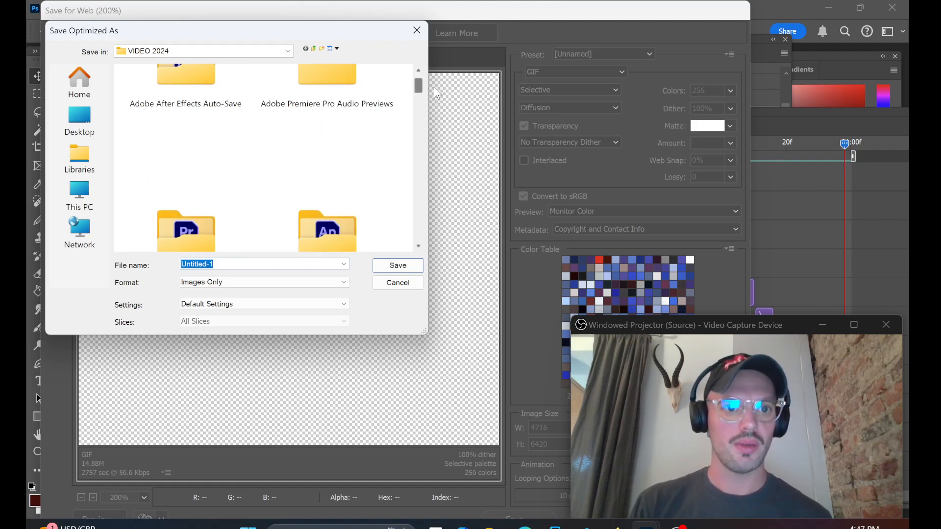
left_click_drag(437, 93, 440, 106)
left_click_drag(440, 133, 439, 181)
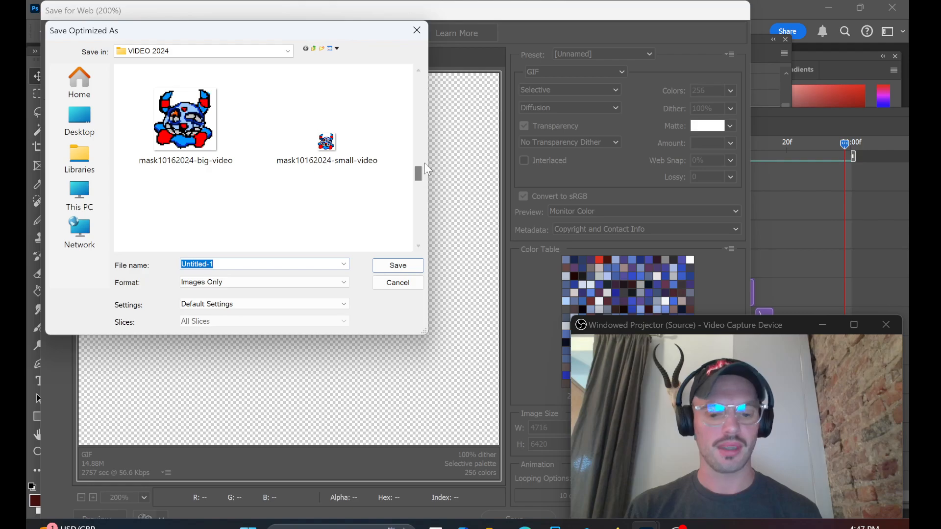
type("mask body 10162024")
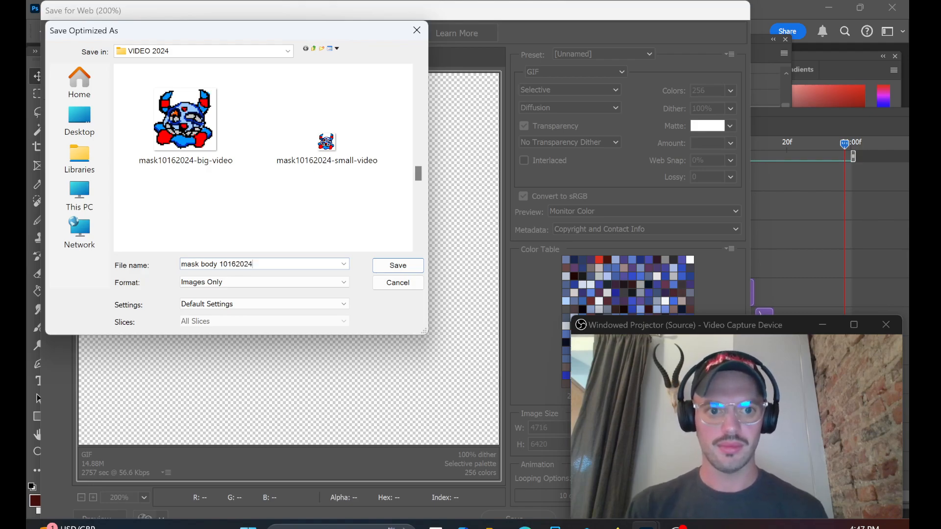
left_click(390, 265)
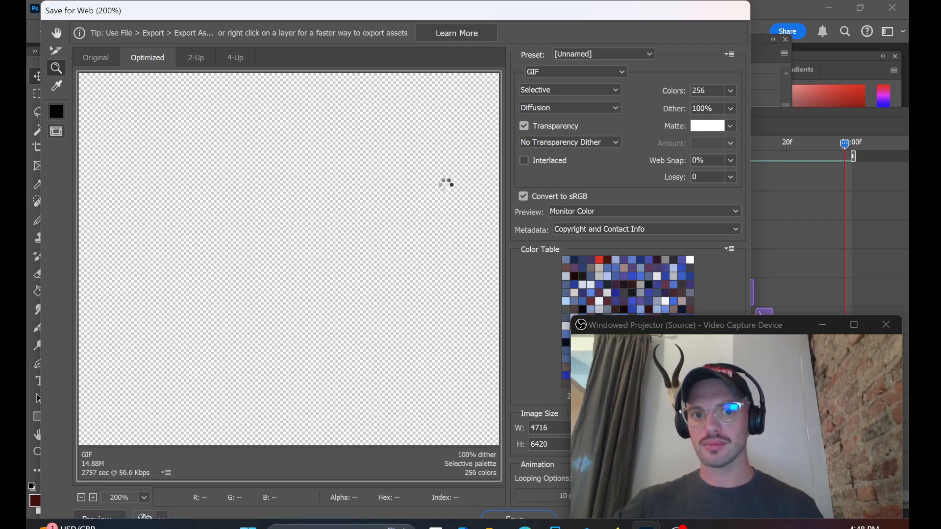
key("Escape")
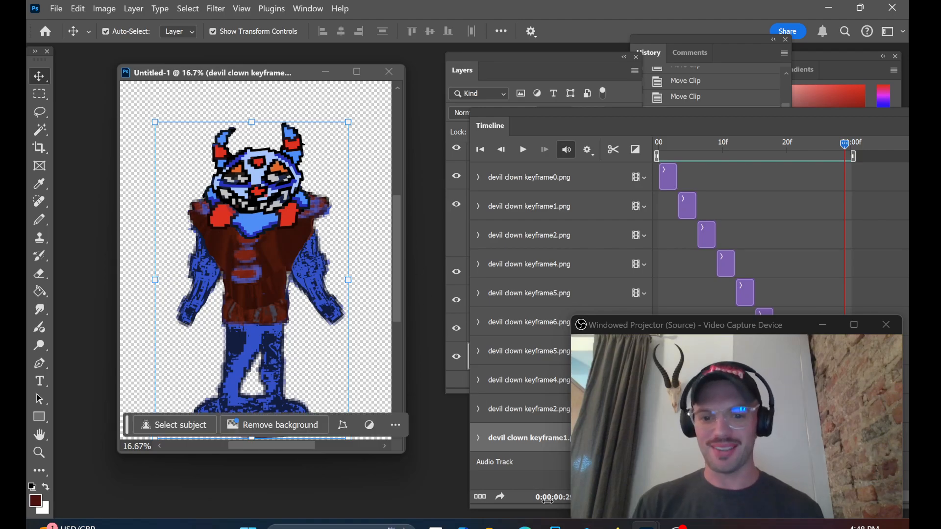
Step: Switch to File Explorer and open the VIDEO 2024 folder inside ARTWORK 2024 on the TOSHIBA EXT (F:) drive
left_click(494, 527)
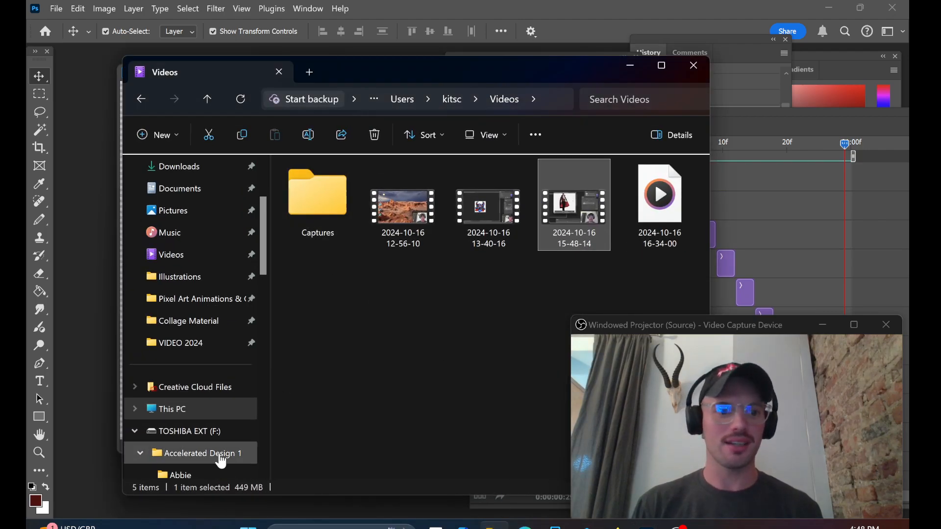
left_click(201, 431)
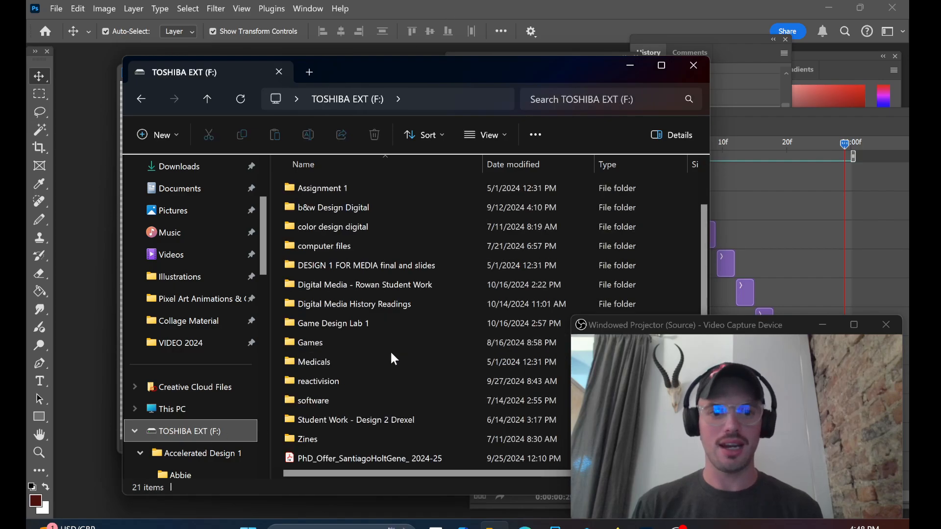
scroll(394, 382, "down", 1)
scroll(343, 318, "up", 2)
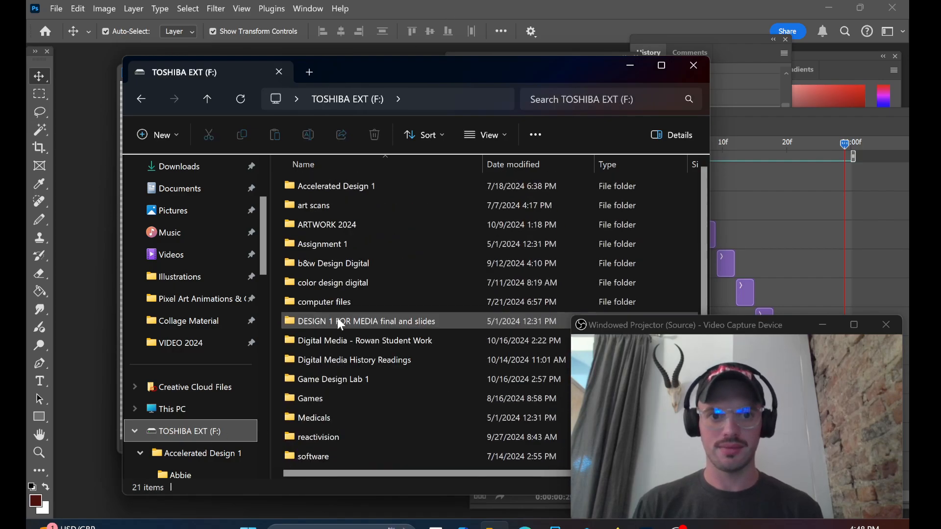
double_click(302, 225)
scroll(366, 300, "down", 2)
left_click(360, 305)
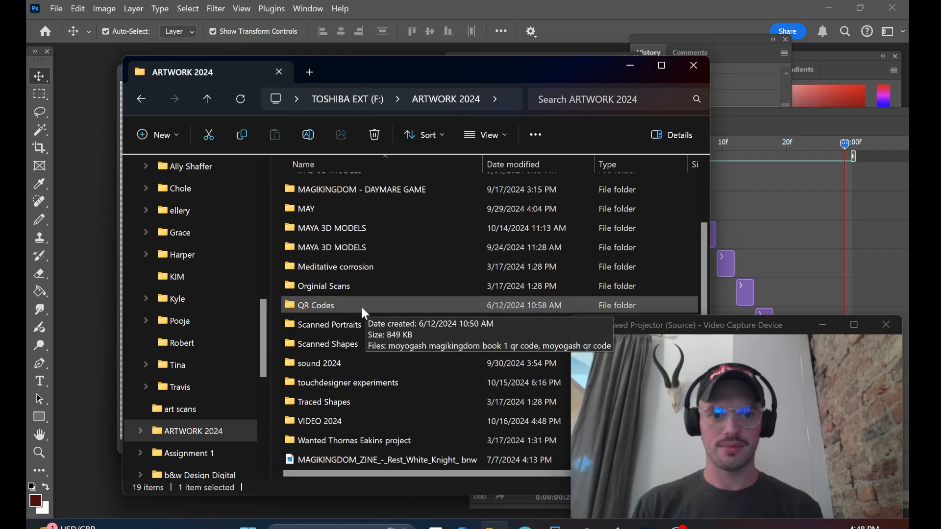
double_click(336, 423)
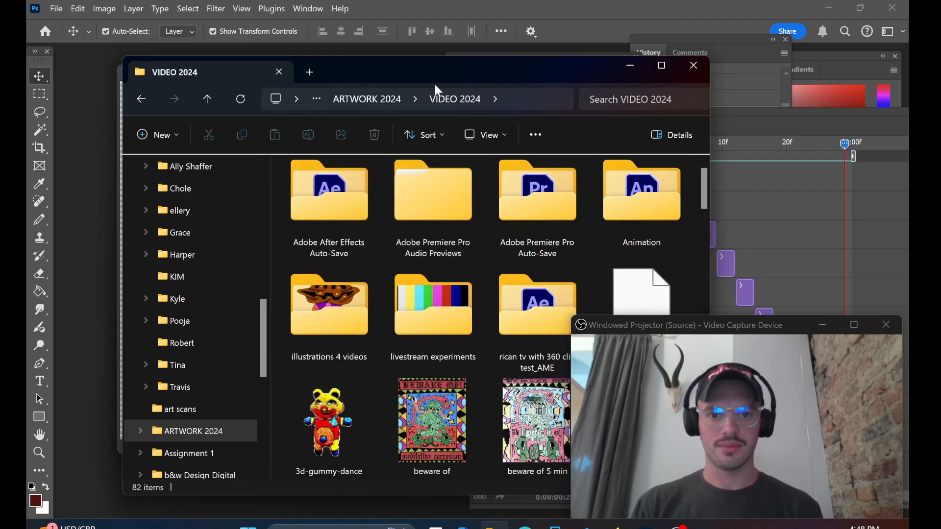
Step: Find the exported mask-body-10162024 GIF in the folder and open it to view the animation
left_click_drag(435, 85, 348, 78)
scroll(469, 380, "down", 4)
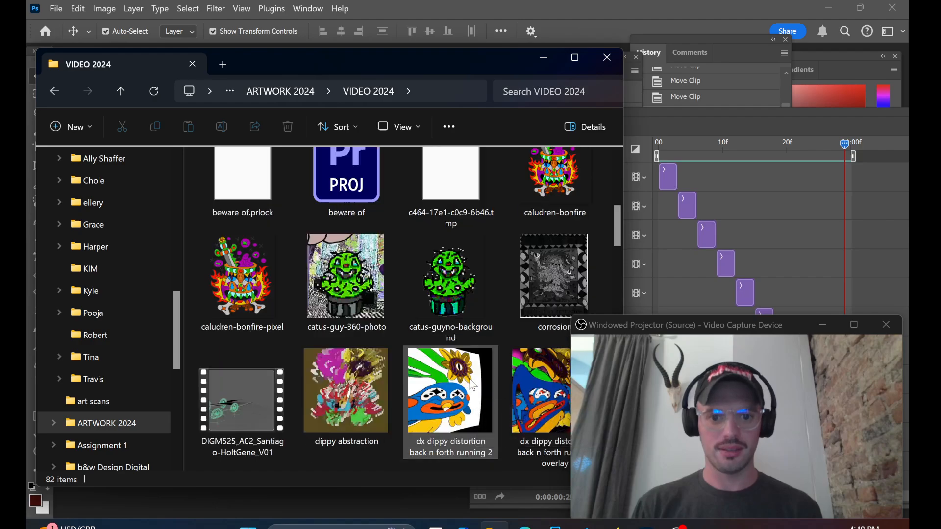
scroll(471, 386, "down", 8)
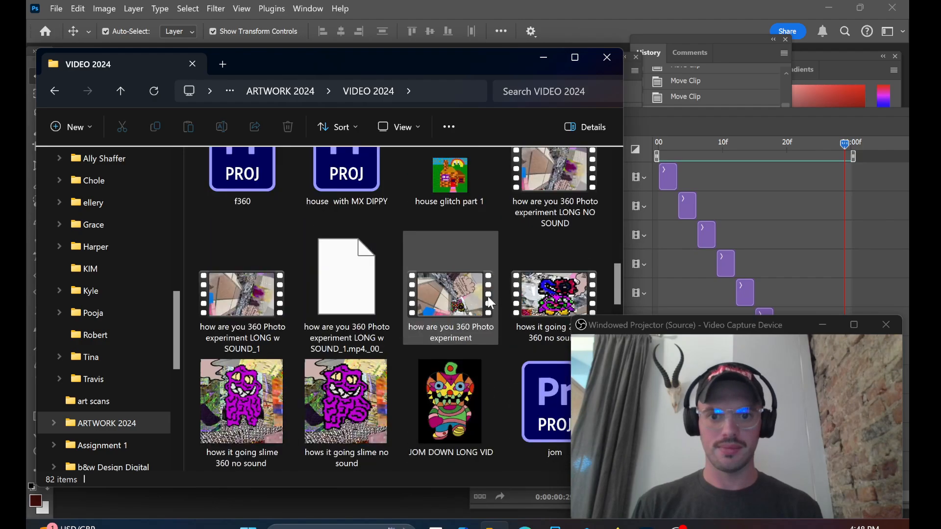
scroll(490, 303, "down", 5)
scroll(447, 343, "down", 2)
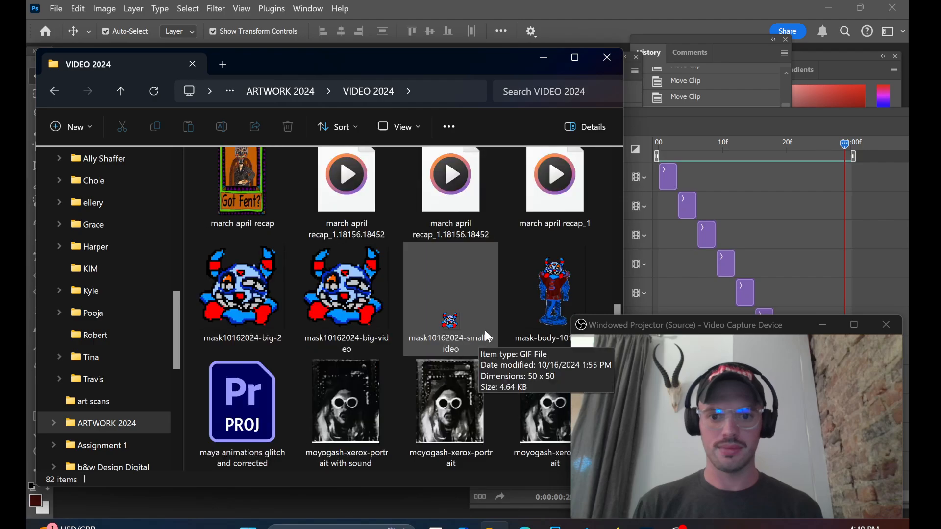
double_click(525, 277)
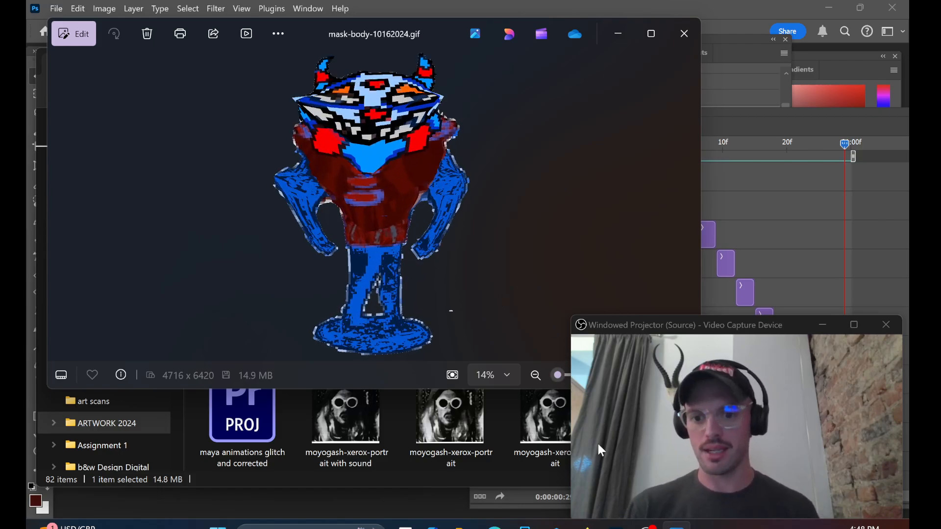
mouse_move(649, 525)
left_click(585, 460)
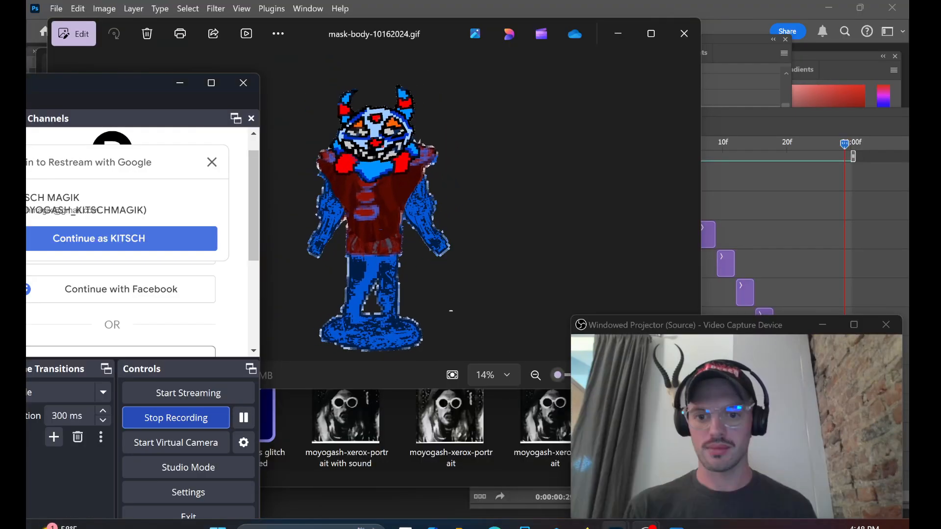
mouse_move(649, 525)
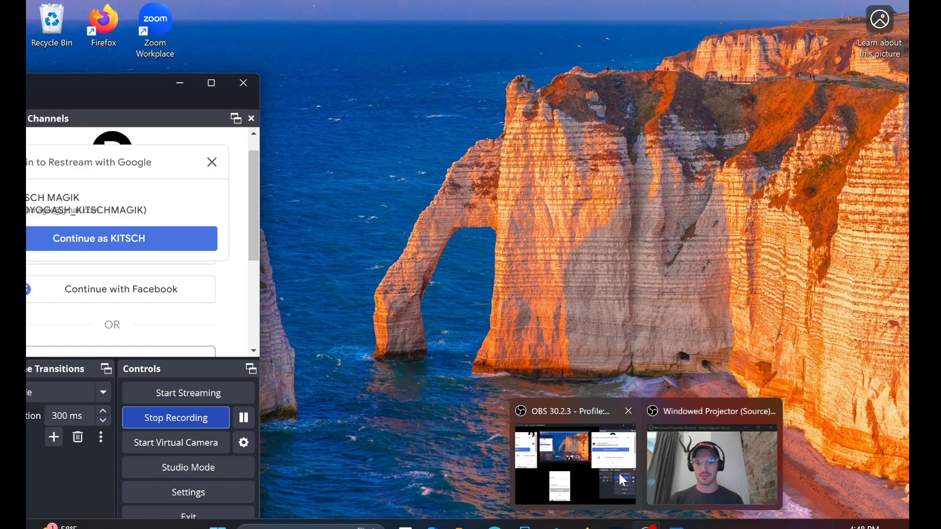
left_click(621, 476)
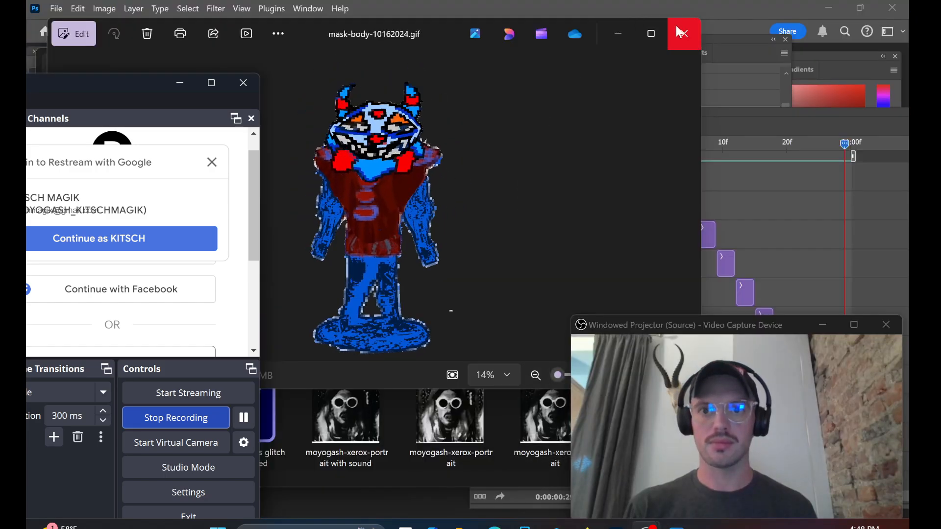